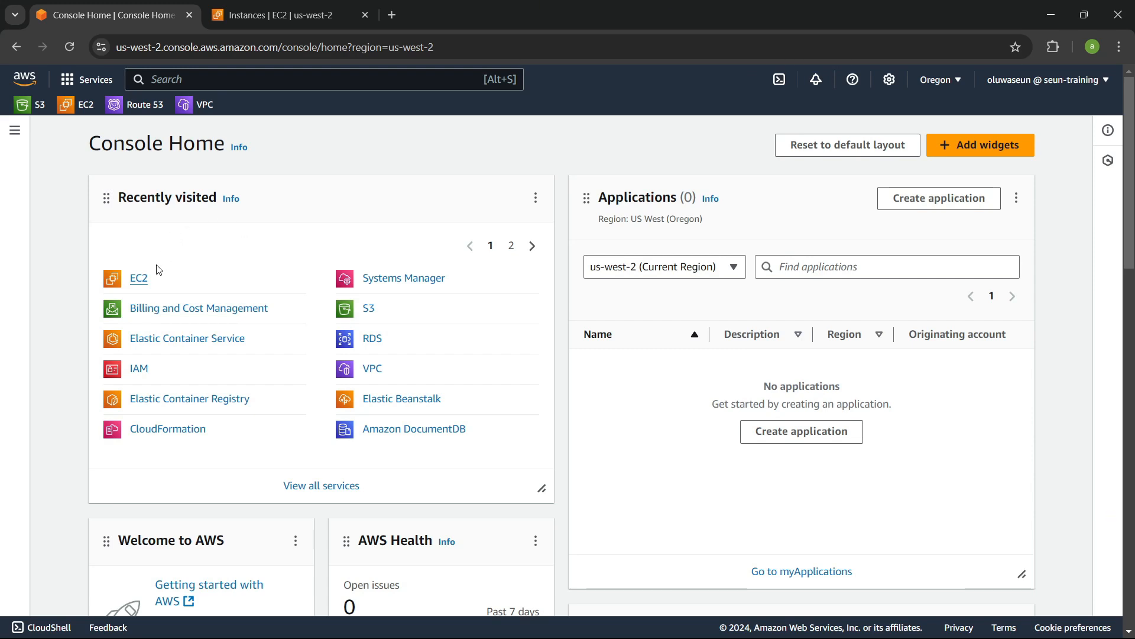
{"action": "middle_click", "coordinate": [142, 279]}
{"action": "left_click", "coordinate": [349, 16]}
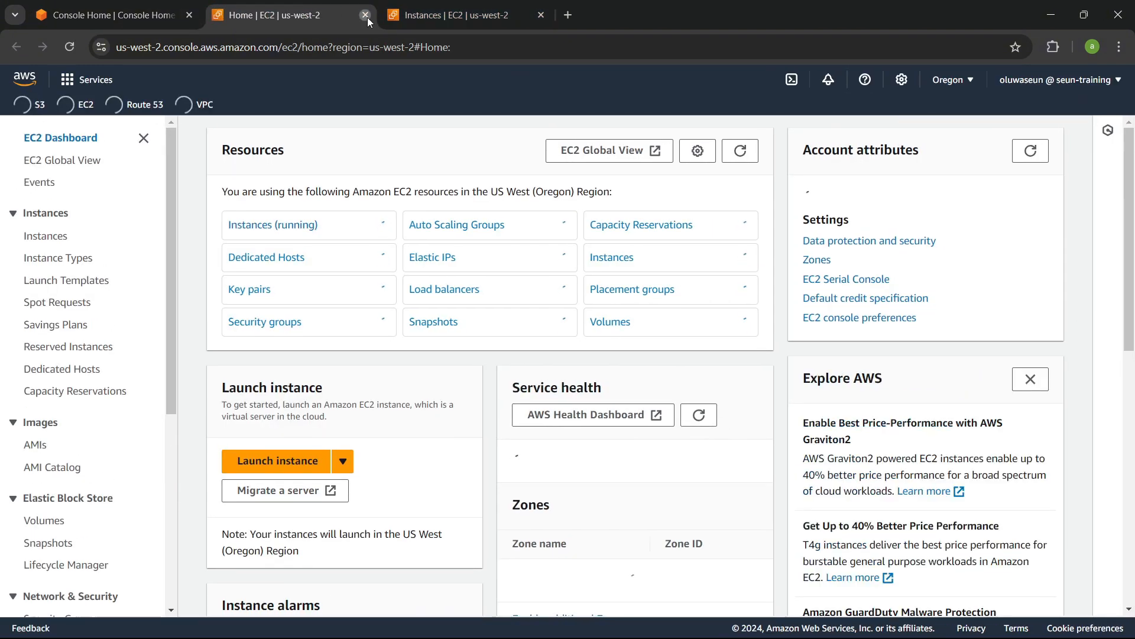
{"action": "left_click", "coordinate": [366, 18]}
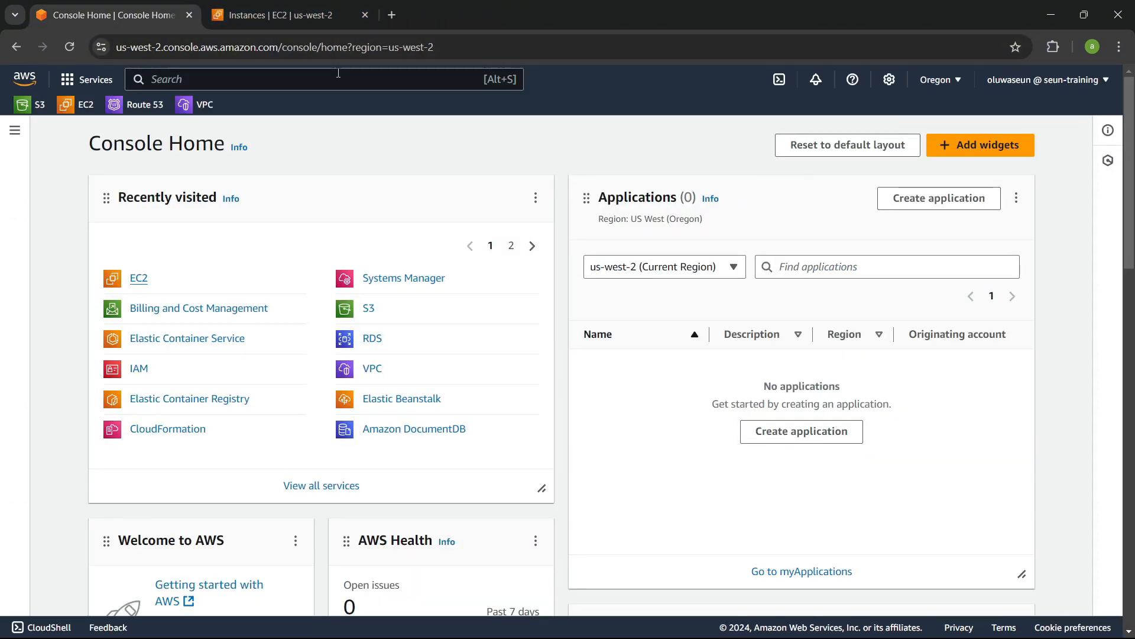
Step: Switch to the EC2 Instances page and browse the sections of the EC2 navigation pane
{"action": "left_click", "coordinate": [275, 9]}
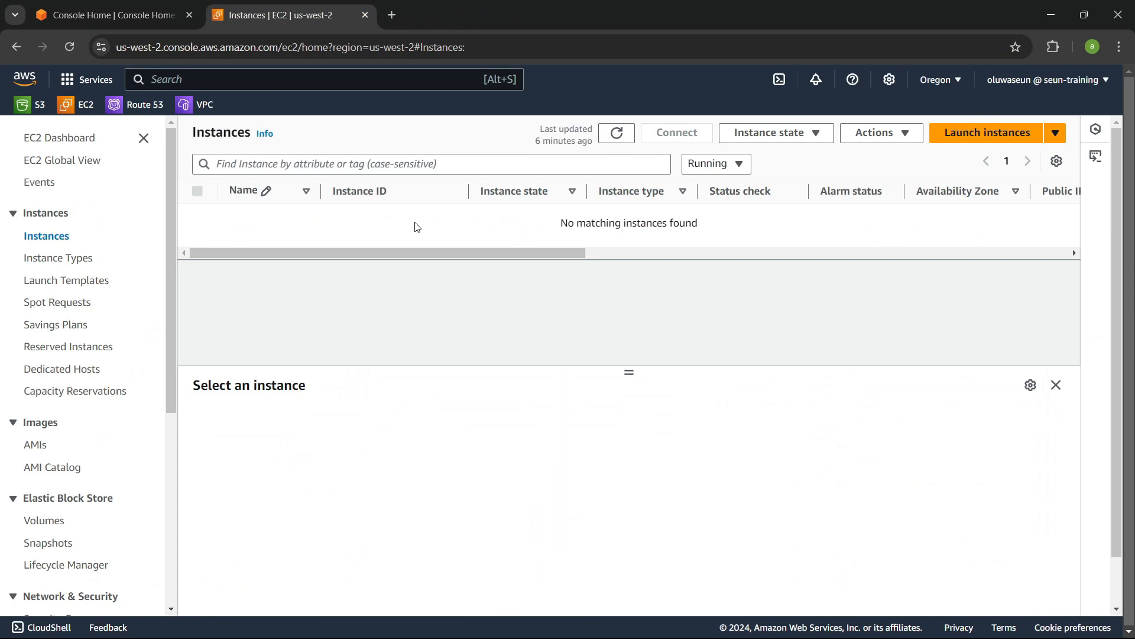
{"action": "scroll", "coordinate": [67, 252], "scroll_direction": "down", "scroll_amount": 3}
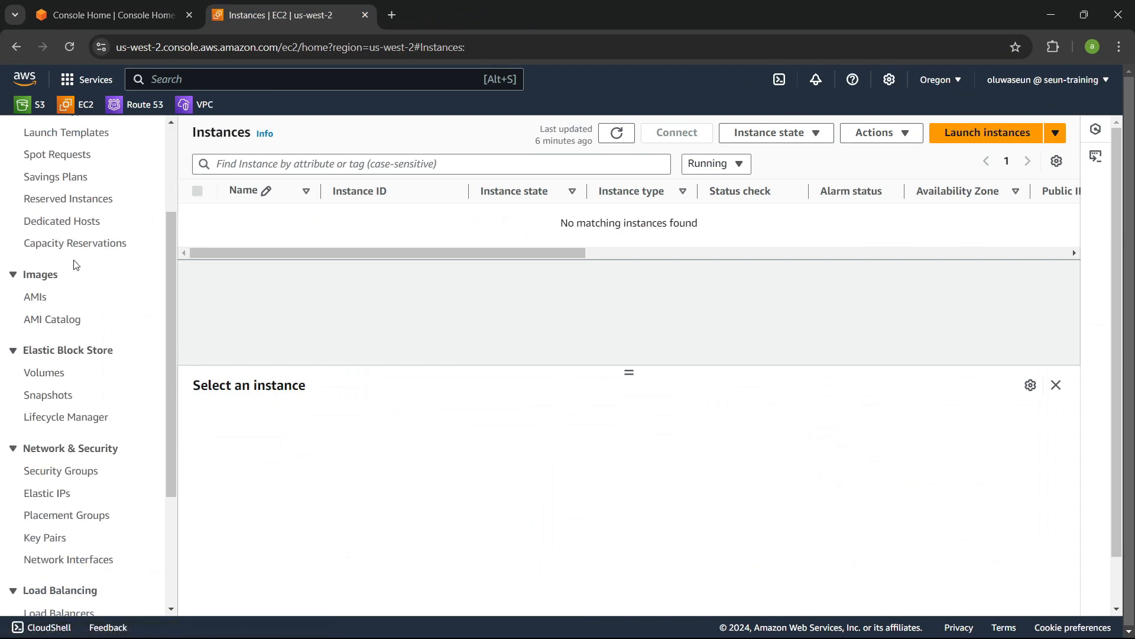
{"action": "scroll", "coordinate": [73, 264], "scroll_direction": "up", "scroll_amount": 3}
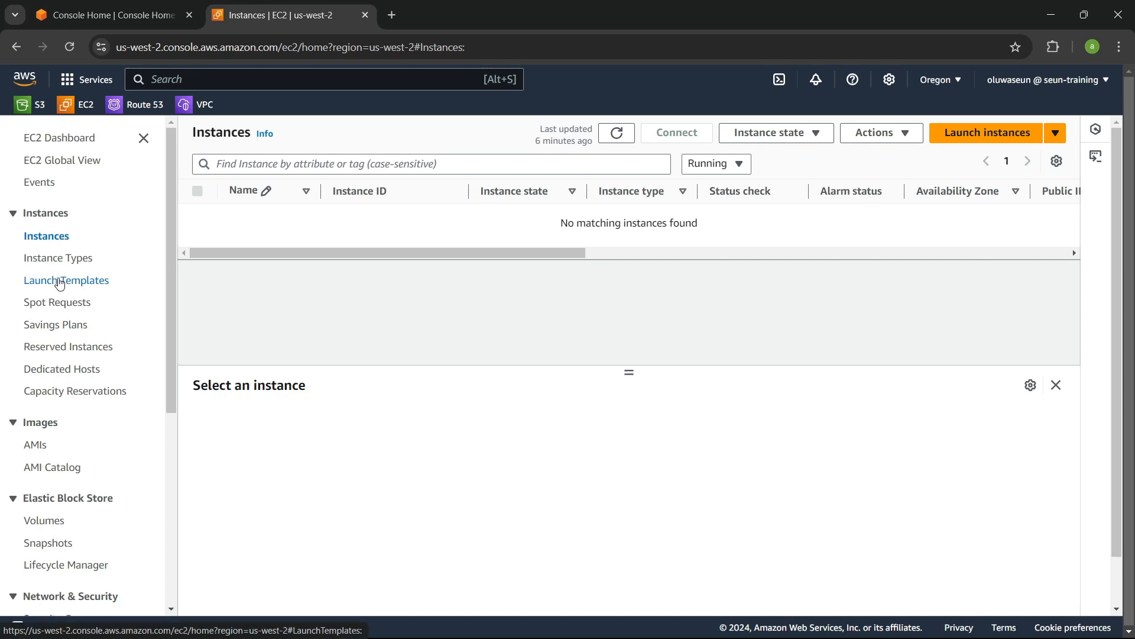
{"action": "scroll", "coordinate": [59, 284], "scroll_direction": "down", "scroll_amount": 5}
{"action": "scroll", "coordinate": [60, 283], "scroll_direction": "down", "scroll_amount": 1}
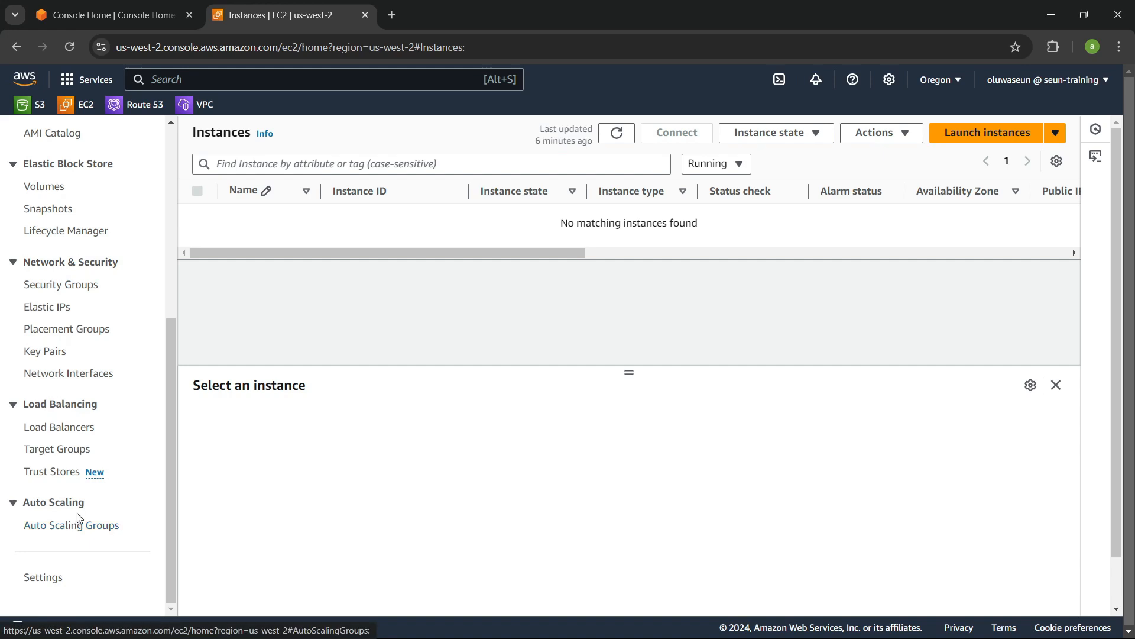
{"action": "scroll", "coordinate": [76, 524], "scroll_direction": "up", "scroll_amount": 6}
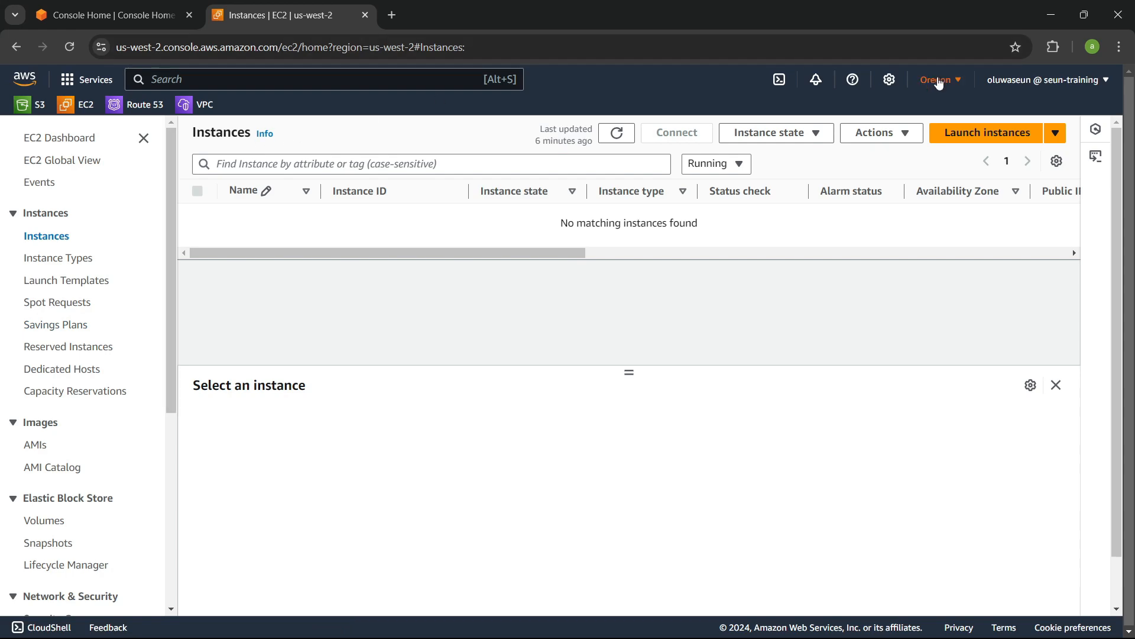
Step: Open the Launch an instance wizard and review its AMI, instance type, key pair, network and storage sections
{"action": "left_click", "coordinate": [988, 141]}
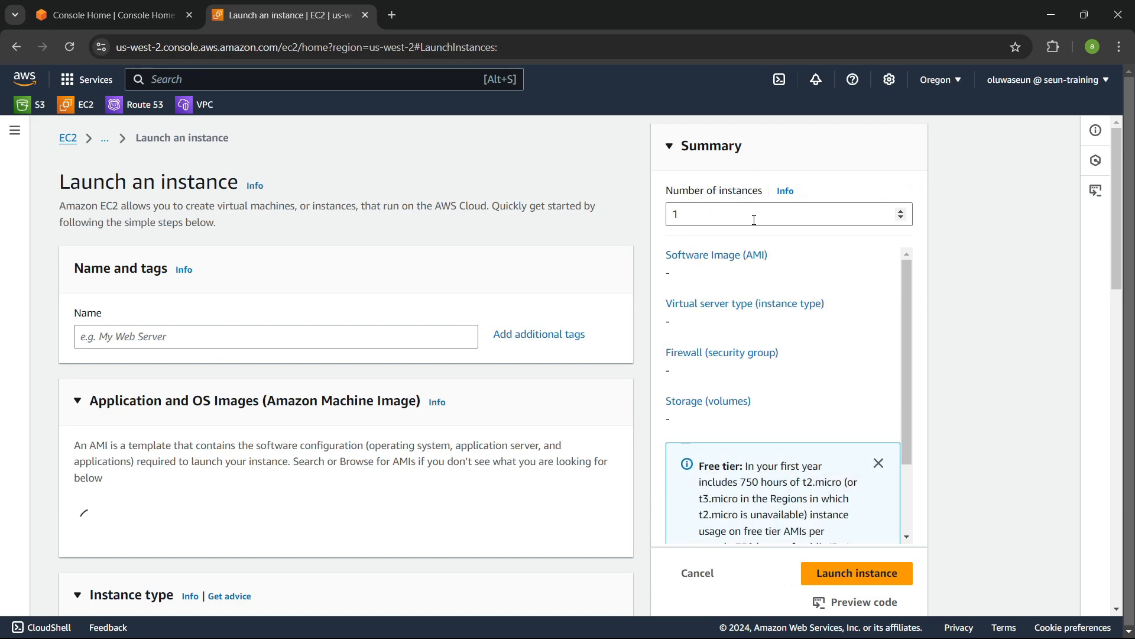
{"action": "scroll", "coordinate": [552, 246], "scroll_direction": "down", "scroll_amount": 1}
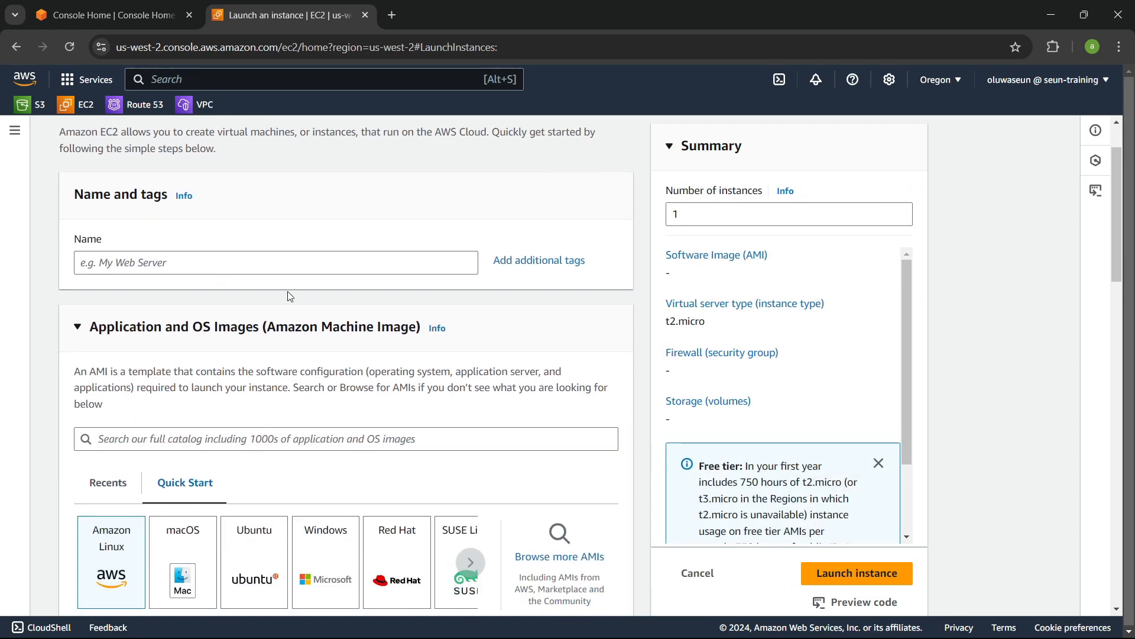
{"action": "left_click", "coordinate": [284, 269]}
{"action": "scroll", "coordinate": [295, 295], "scroll_direction": "down", "scroll_amount": 2}
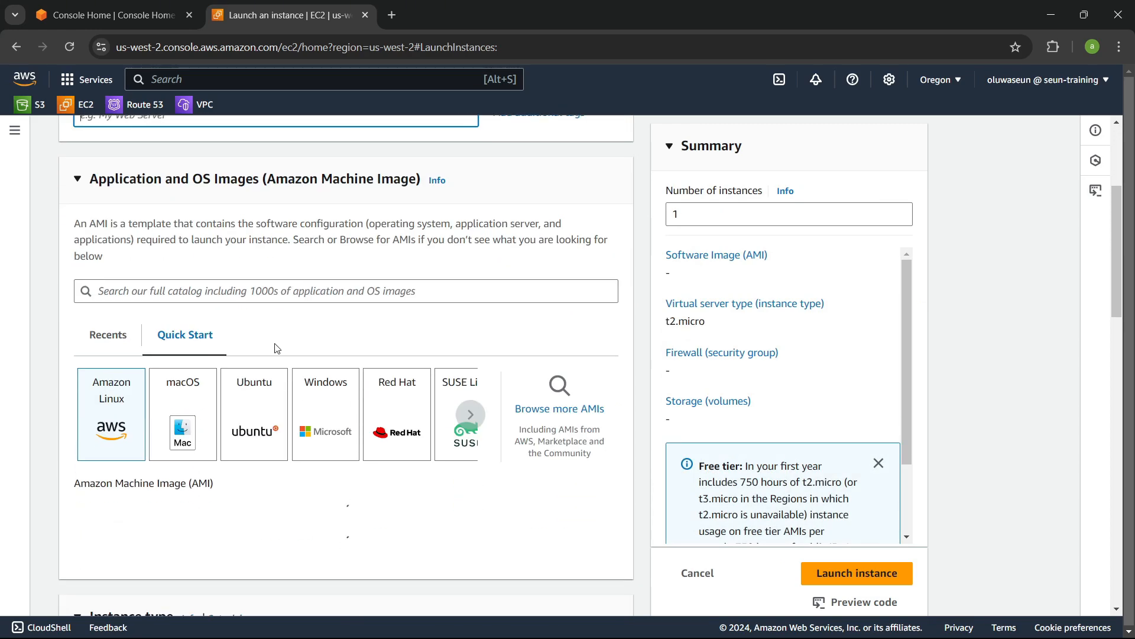
{"action": "scroll", "coordinate": [278, 346], "scroll_direction": "down", "scroll_amount": 1}
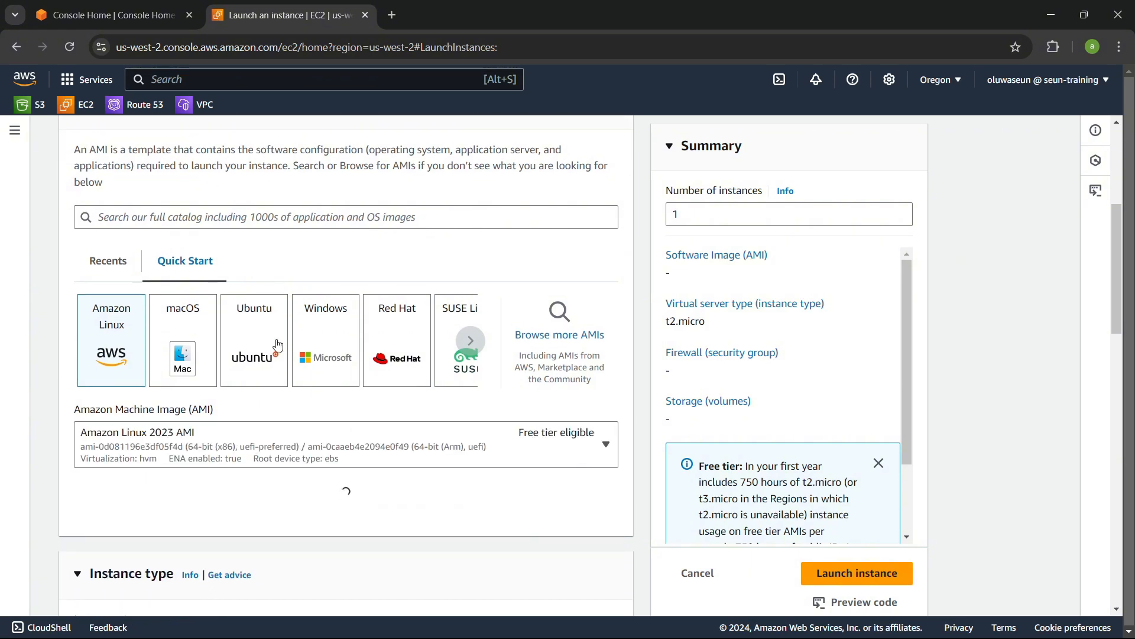
{"action": "scroll", "coordinate": [310, 386], "scroll_direction": "down", "scroll_amount": 5}
{"action": "scroll", "coordinate": [314, 379], "scroll_direction": "up", "scroll_amount": 2}
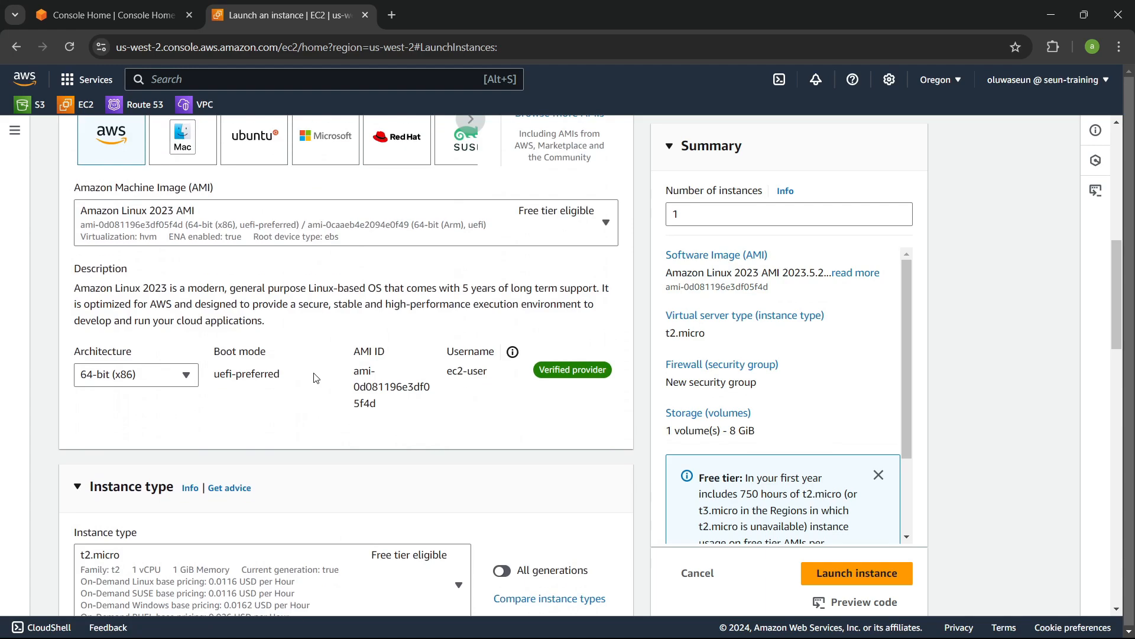
{"action": "scroll", "coordinate": [316, 378], "scroll_direction": "down", "scroll_amount": 3}
{"action": "scroll", "coordinate": [316, 377], "scroll_direction": "down", "scroll_amount": 2}
{"action": "scroll", "coordinate": [314, 373], "scroll_direction": "down", "scroll_amount": 4}
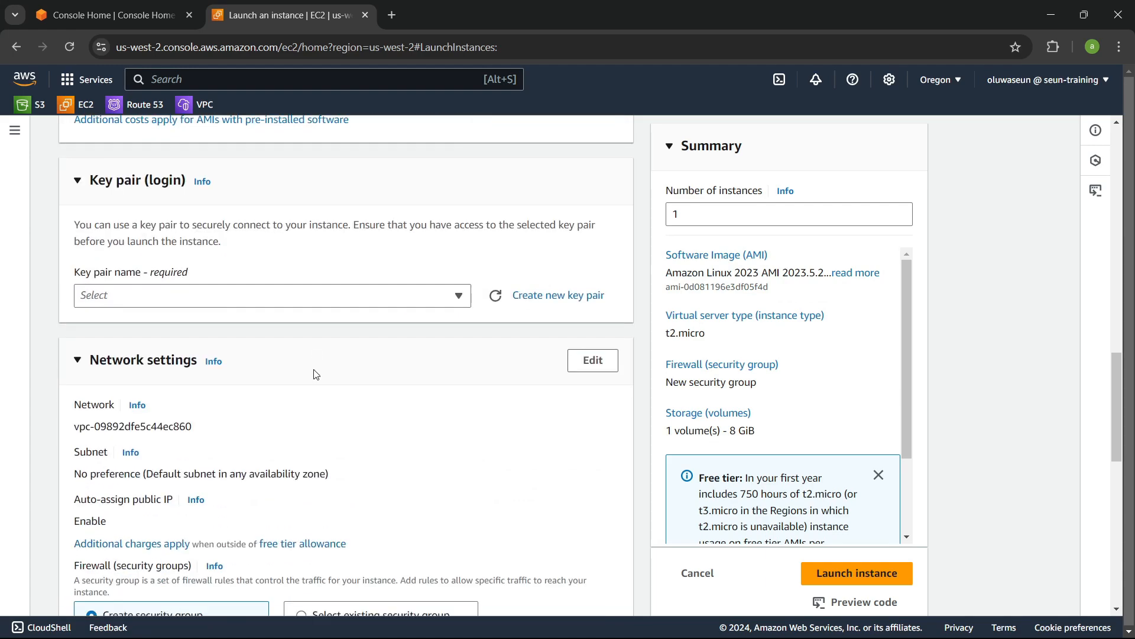
{"action": "scroll", "coordinate": [317, 371], "scroll_direction": "down", "scroll_amount": 6}
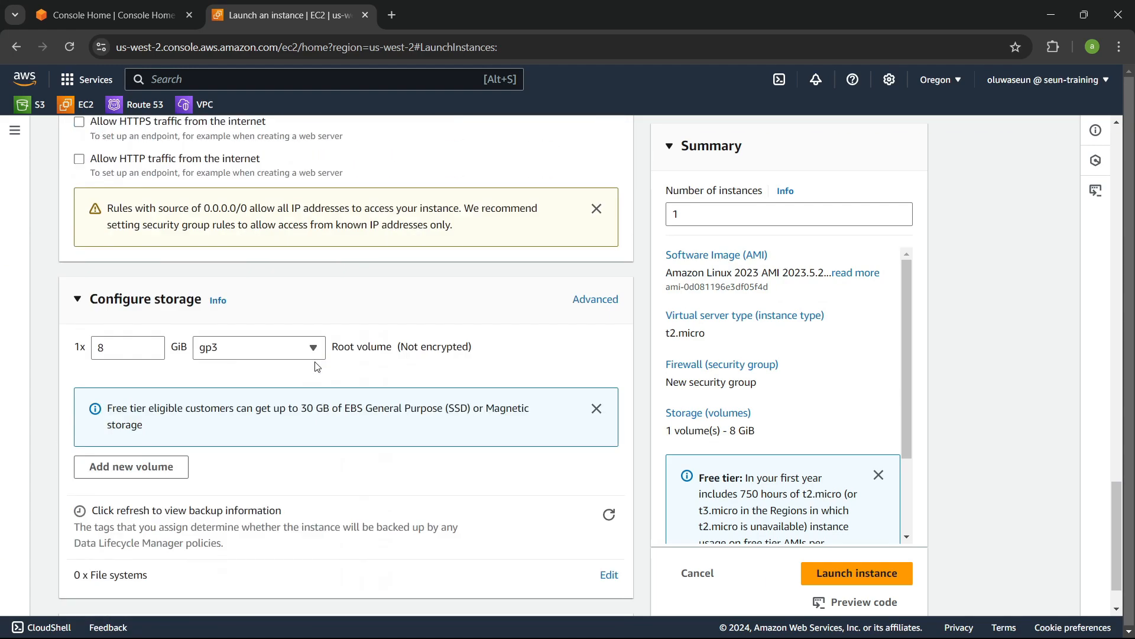
{"action": "scroll", "coordinate": [317, 367], "scroll_direction": "down", "scroll_amount": 1}
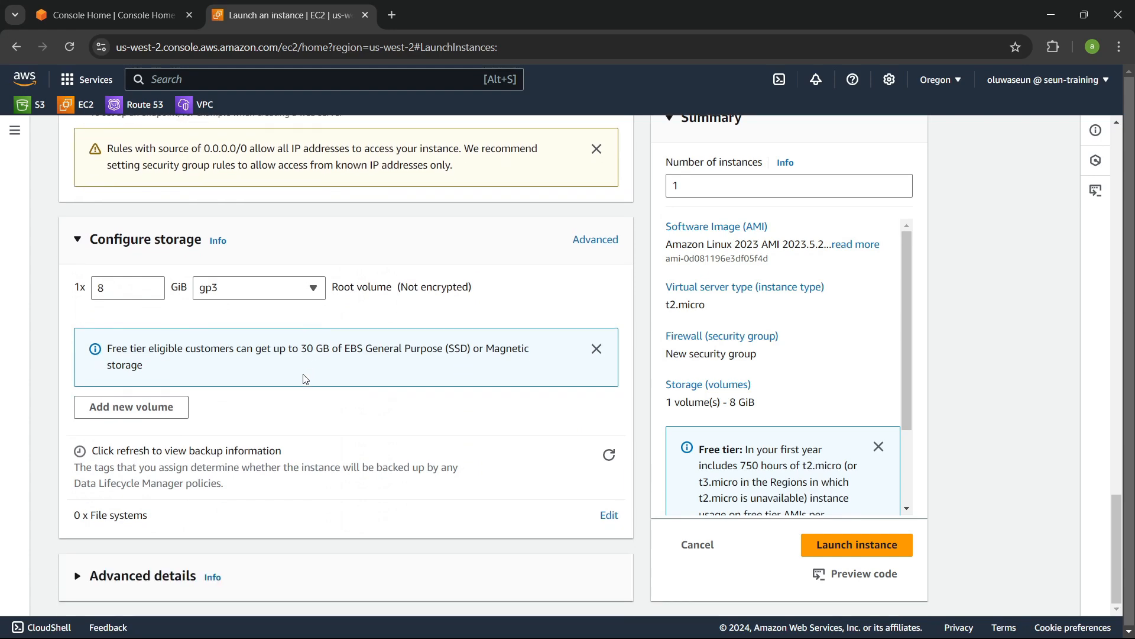
{"action": "scroll", "coordinate": [305, 379], "scroll_direction": "up", "scroll_amount": 6}
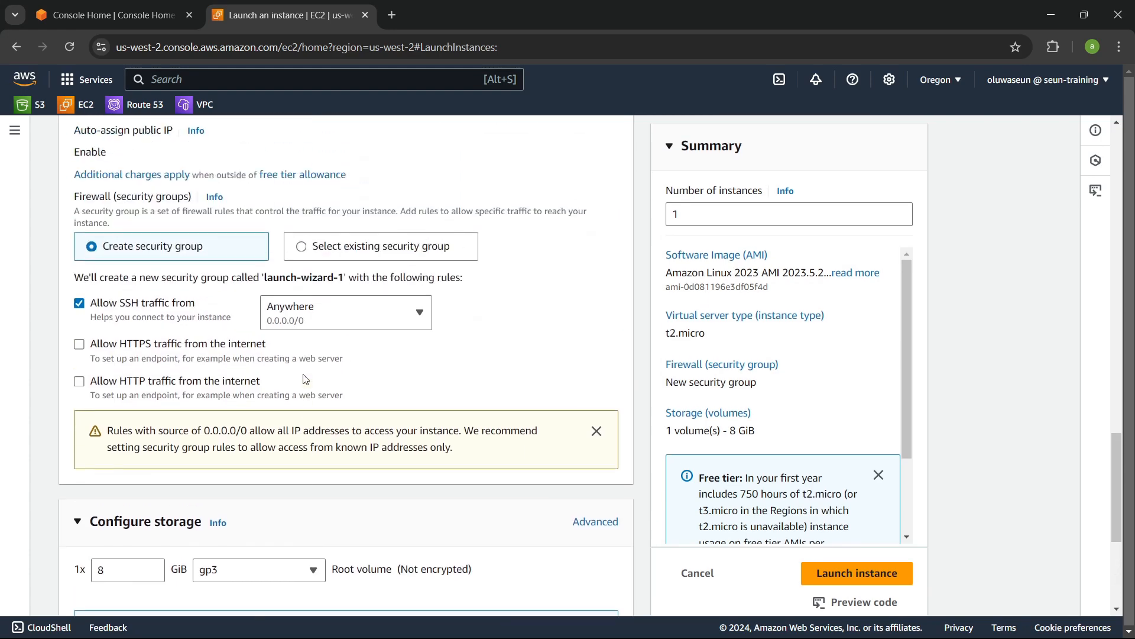
{"action": "scroll", "coordinate": [303, 377], "scroll_direction": "up", "scroll_amount": 2}
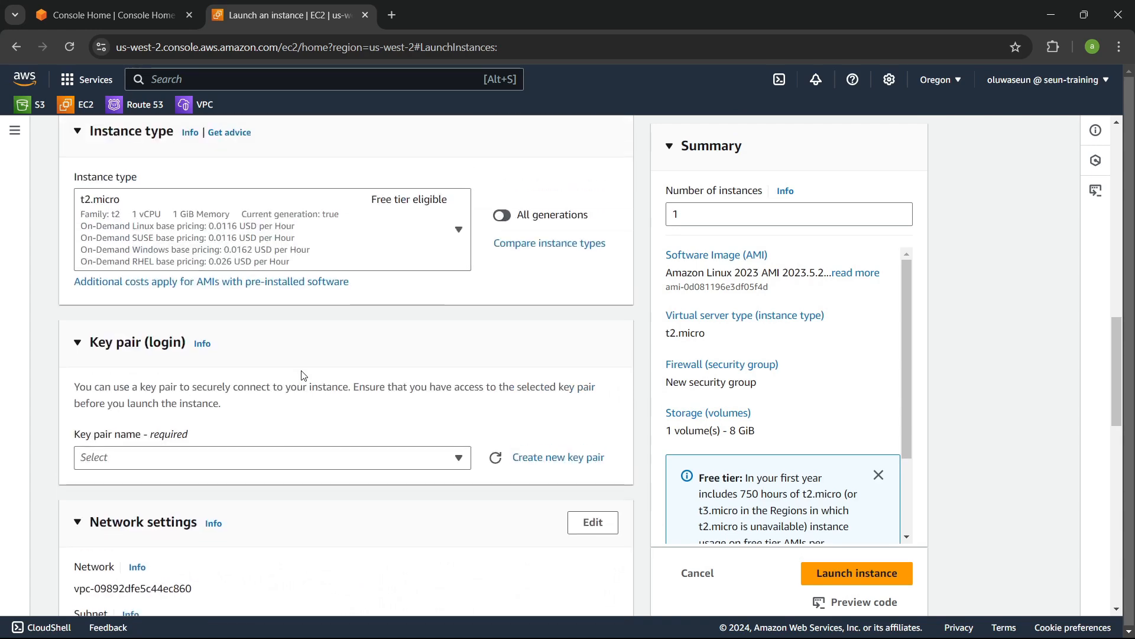
{"action": "scroll", "coordinate": [303, 376], "scroll_direction": "up", "scroll_amount": 6}
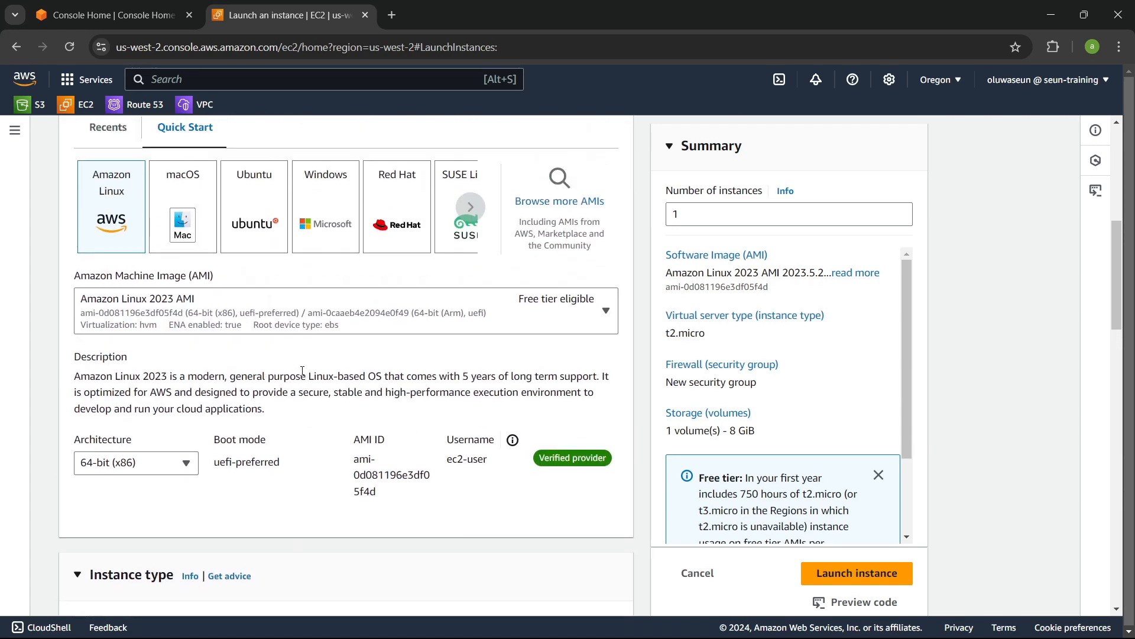
{"action": "scroll", "coordinate": [303, 362], "scroll_direction": "up", "scroll_amount": 3}
{"action": "scroll", "coordinate": [303, 361], "scroll_direction": "down", "scroll_amount": 2}
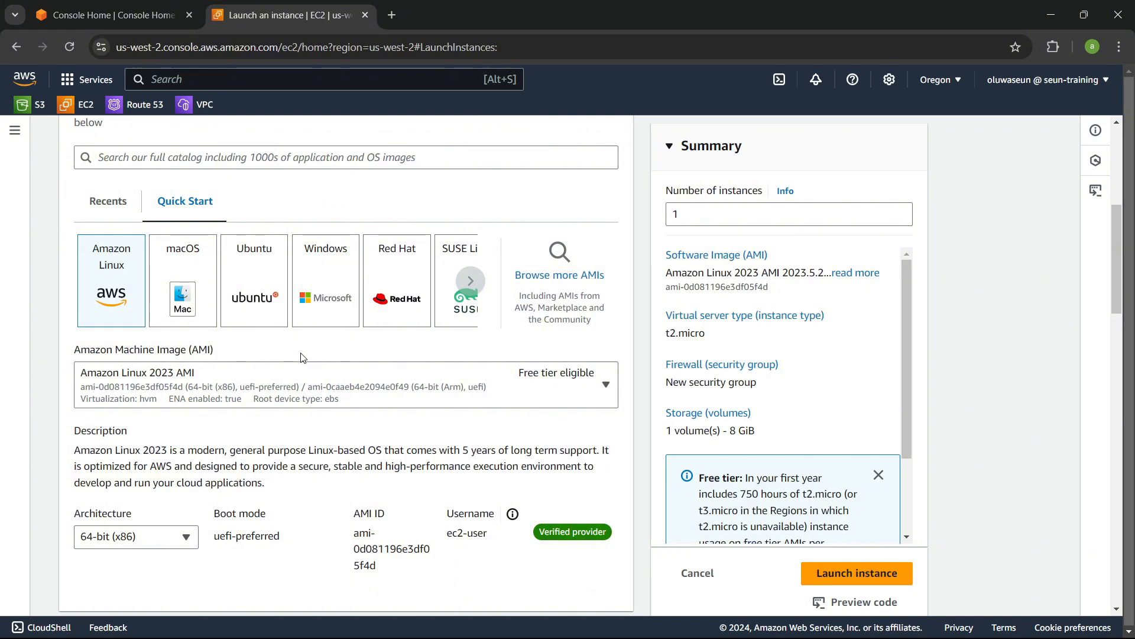
{"action": "scroll", "coordinate": [303, 357], "scroll_direction": "down", "scroll_amount": 2}
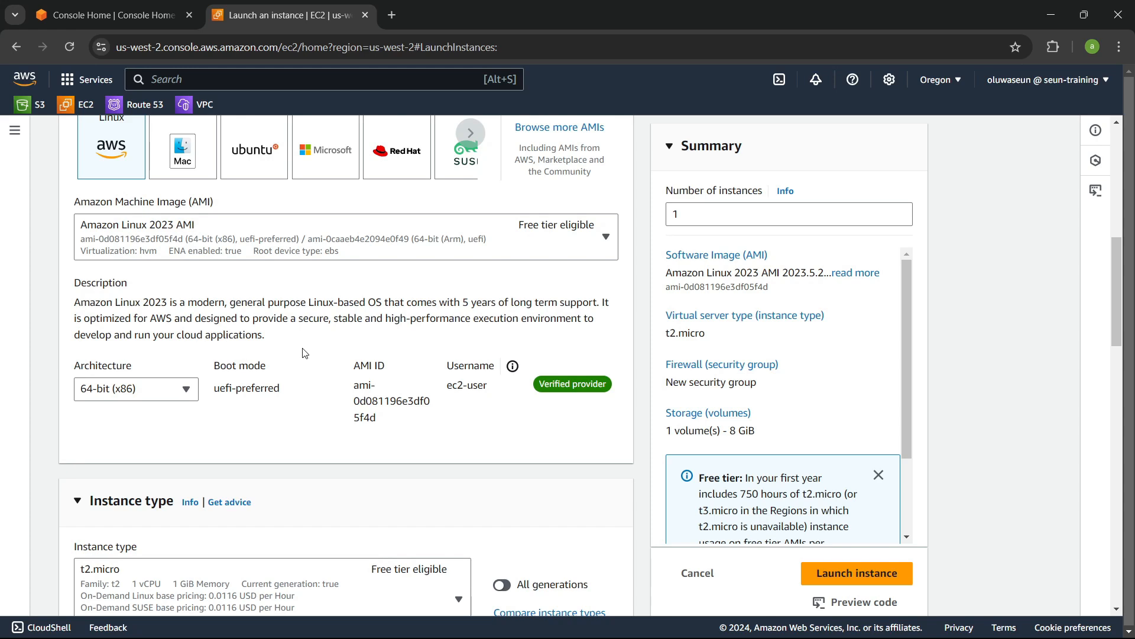
Step: Set the number of instances to 3
{"action": "left_click_drag", "start_coordinate": [715, 217], "coordinate": [661, 217]}
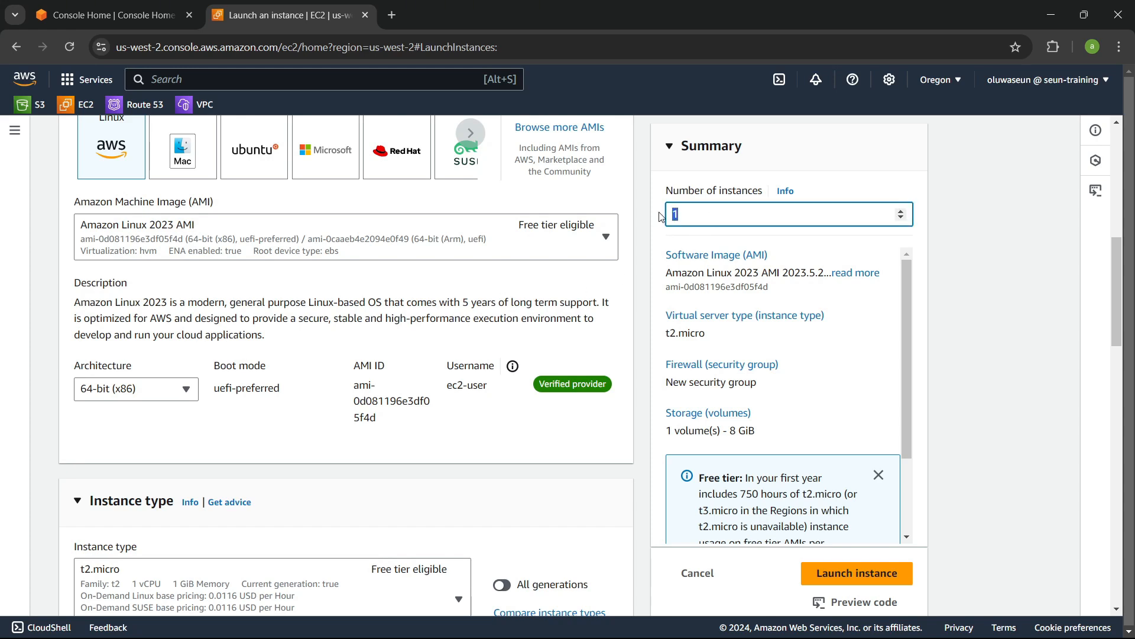
{"action": "type", "text": "3"}
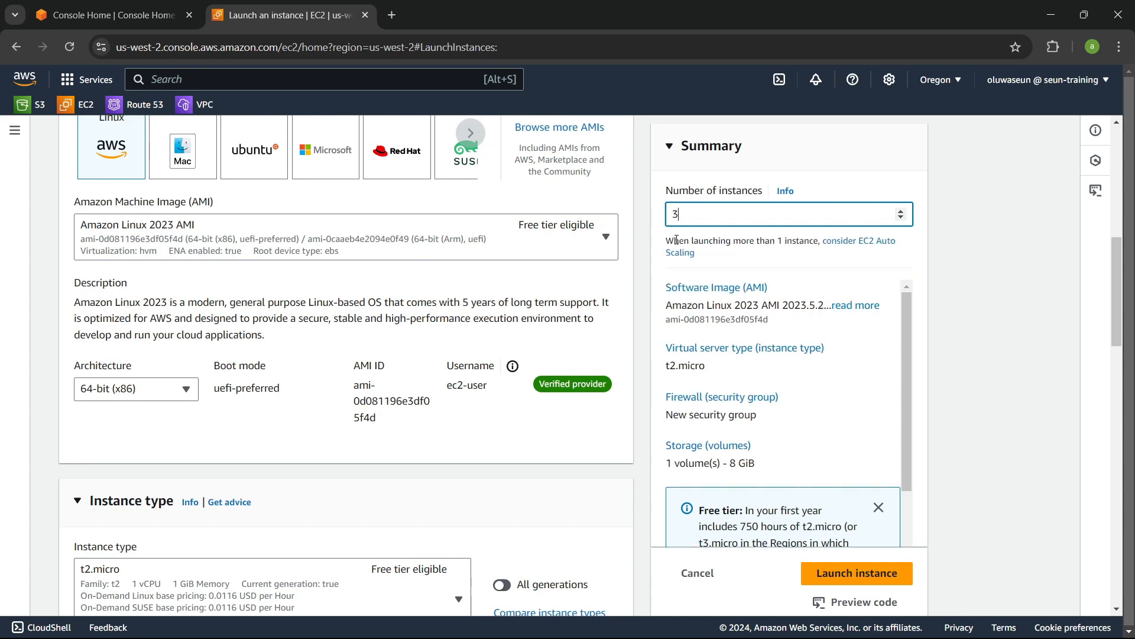
{"action": "left_click_drag", "start_coordinate": [665, 240], "coordinate": [820, 241]}
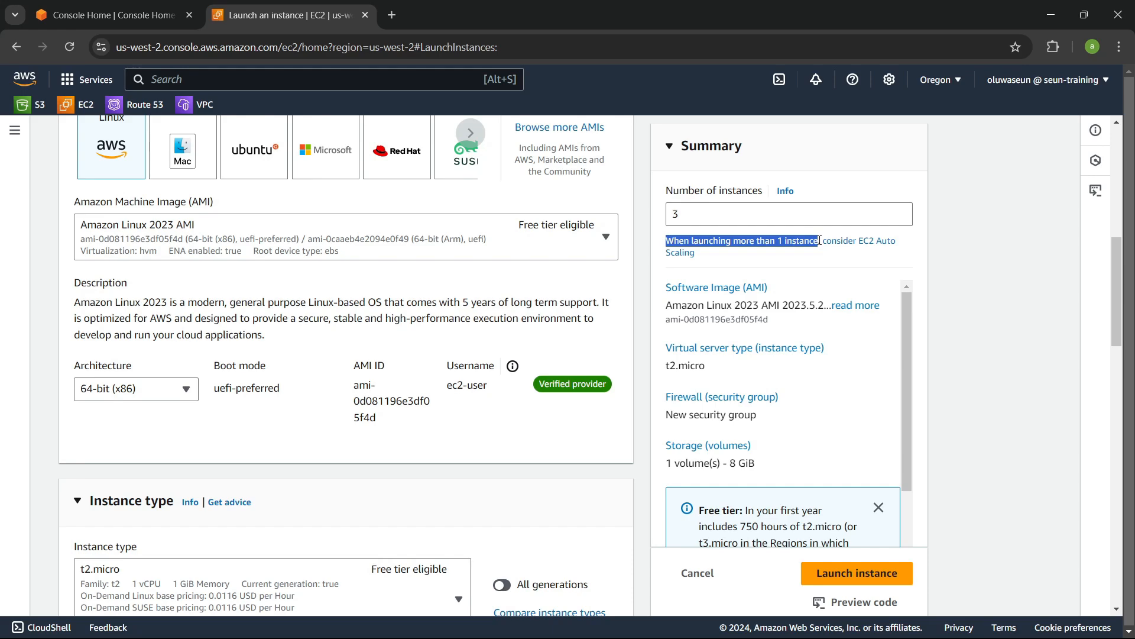
{"action": "left_click", "coordinate": [792, 216]}
Step: Open the network settings for editing
{"action": "scroll", "coordinate": [695, 271], "scroll_direction": "up", "scroll_amount": 5}
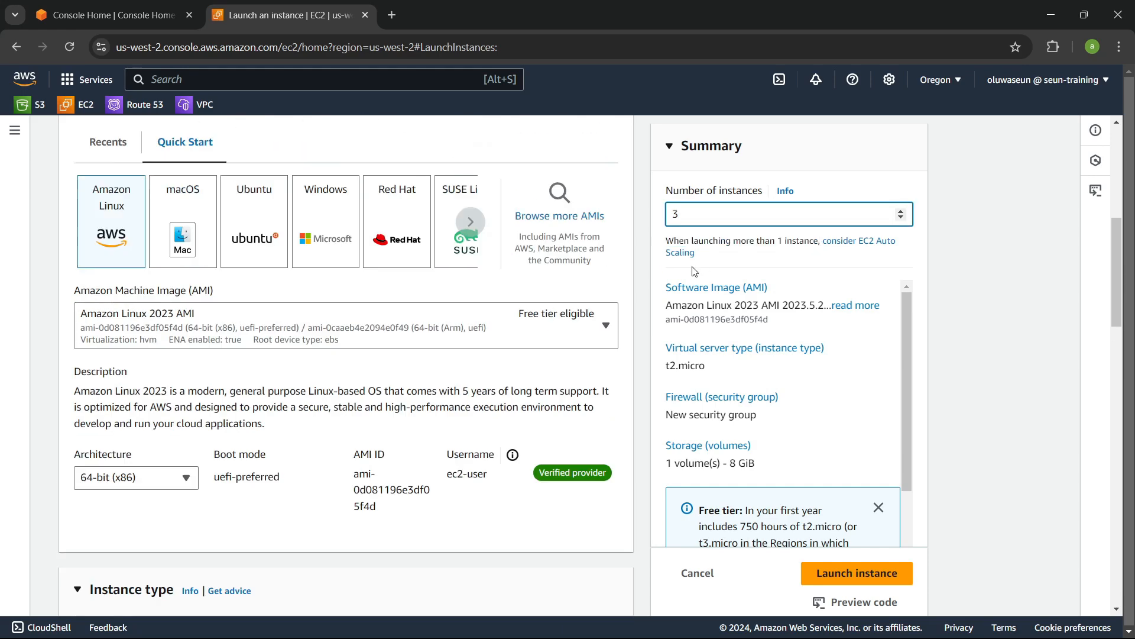
{"action": "scroll", "coordinate": [695, 271], "scroll_direction": "up", "scroll_amount": 3}
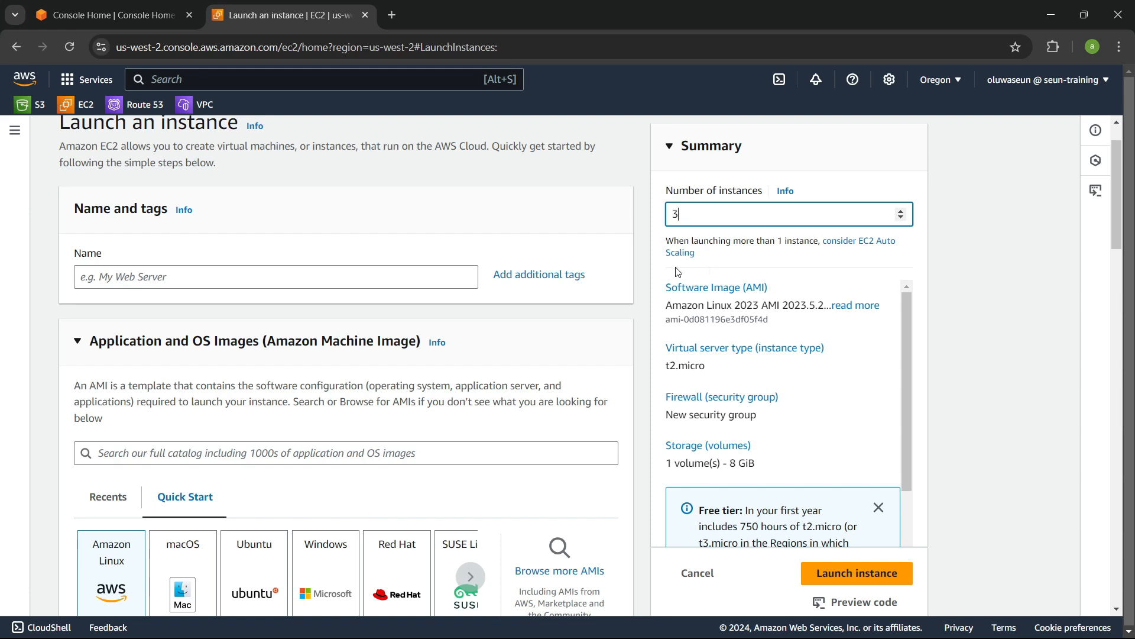
{"action": "scroll", "coordinate": [509, 292], "scroll_direction": "down", "scroll_amount": 9}
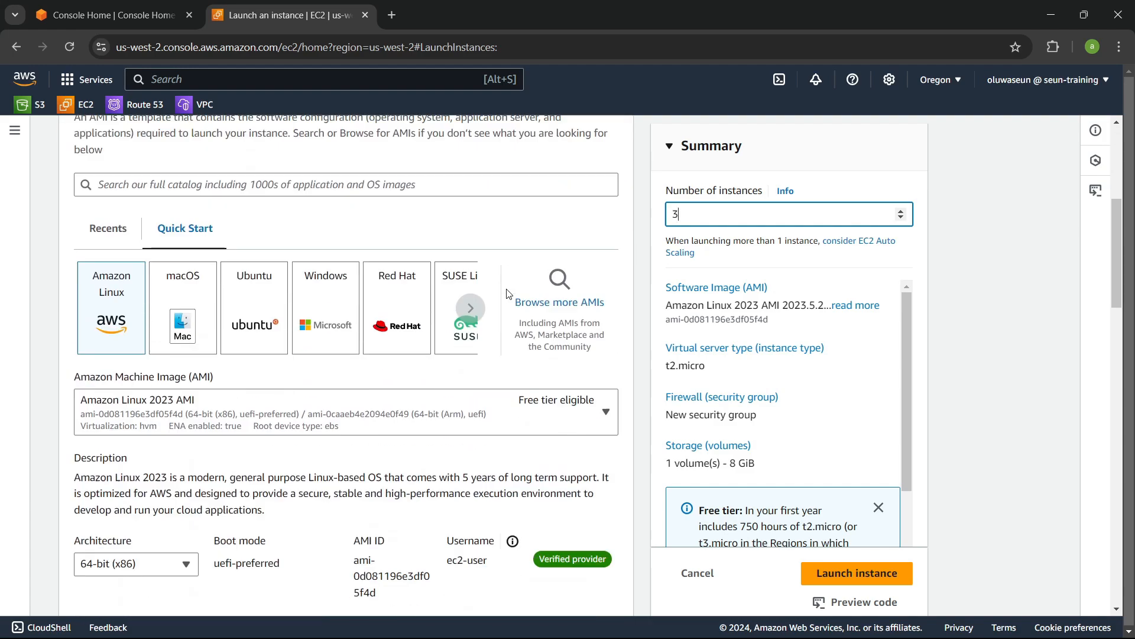
{"action": "scroll", "coordinate": [509, 292], "scroll_direction": "down", "scroll_amount": 8}
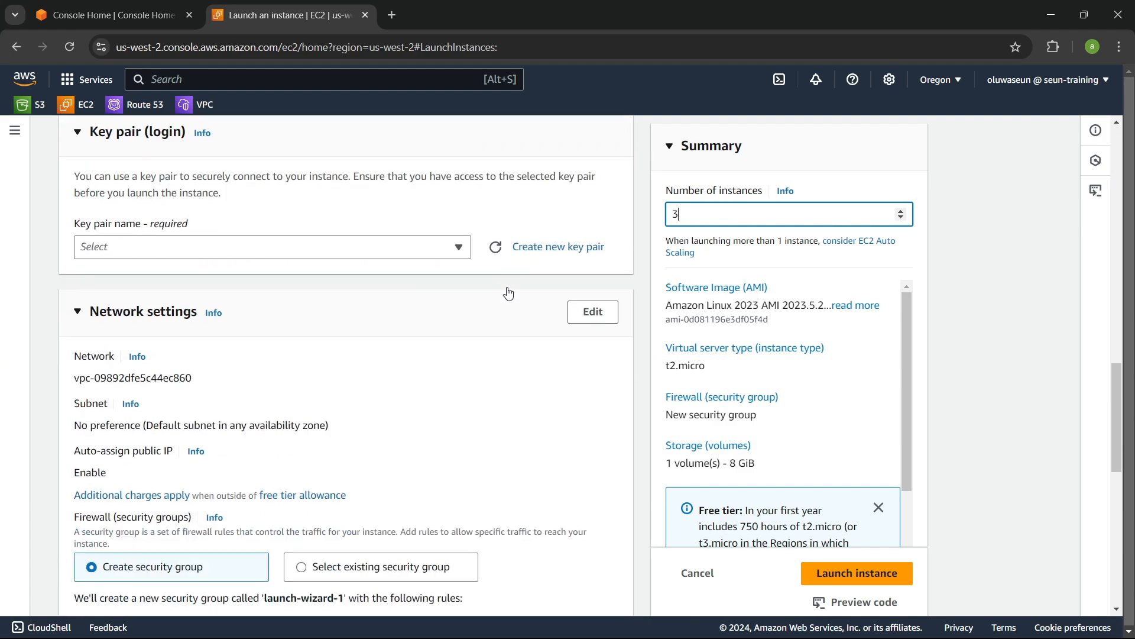
{"action": "left_click", "coordinate": [588, 229]}
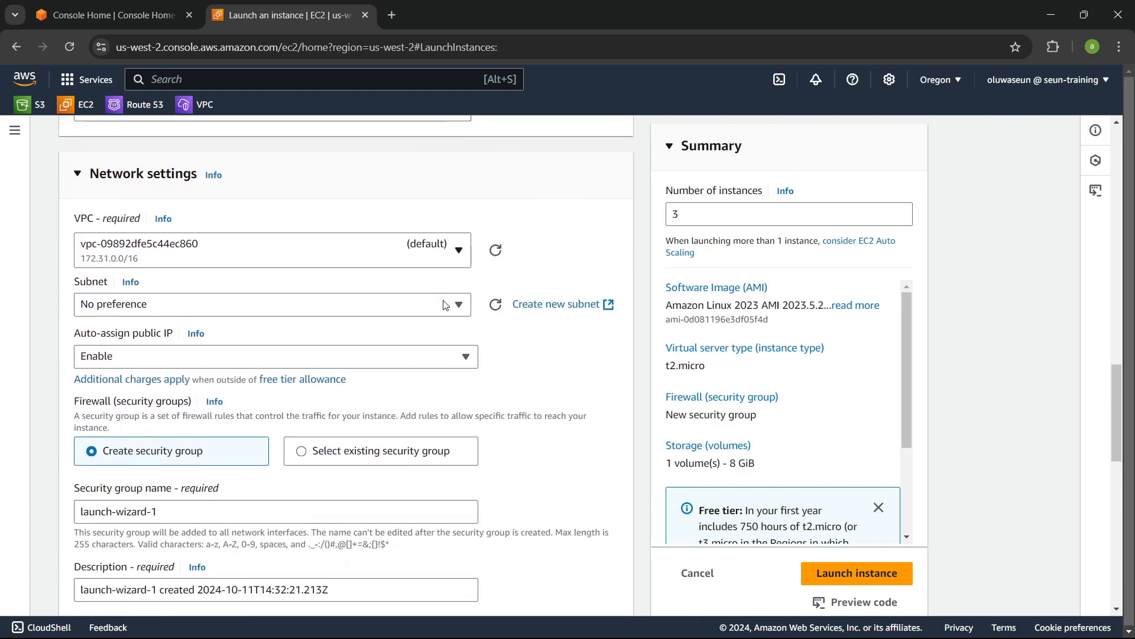
Step: Choose subnet-0913e766203d5c8ae in us-west-2a as the instances' subnet
{"action": "scroll", "coordinate": [445, 305], "scroll_direction": "down", "scroll_amount": 3}
{"action": "scroll", "coordinate": [446, 306], "scroll_direction": "down", "scroll_amount": 1}
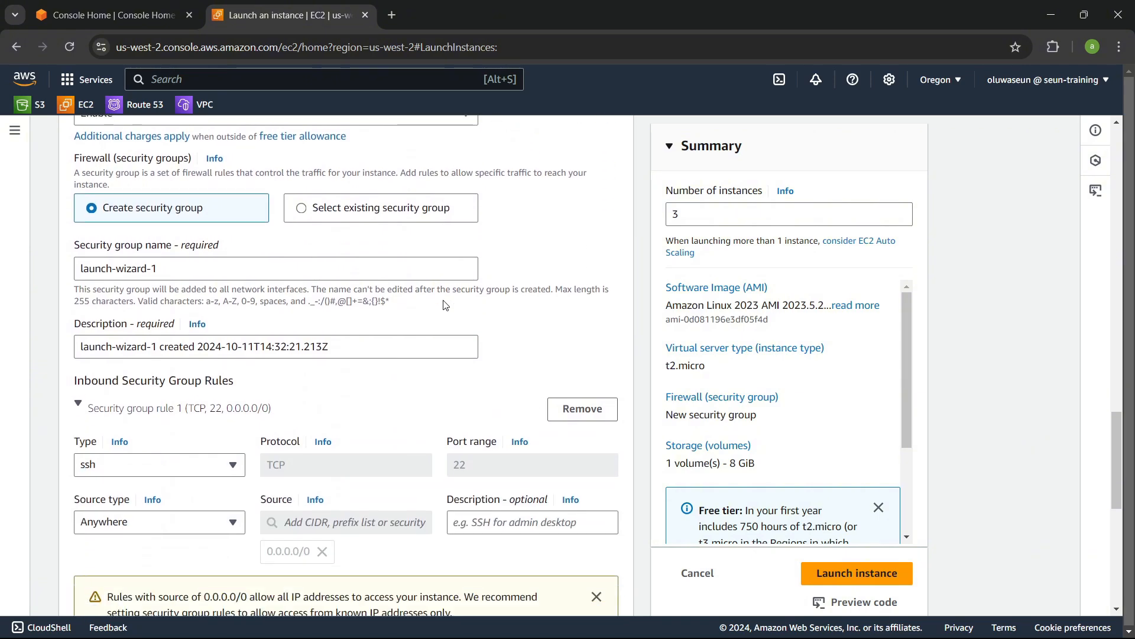
{"action": "scroll", "coordinate": [445, 305], "scroll_direction": "up", "scroll_amount": 3}
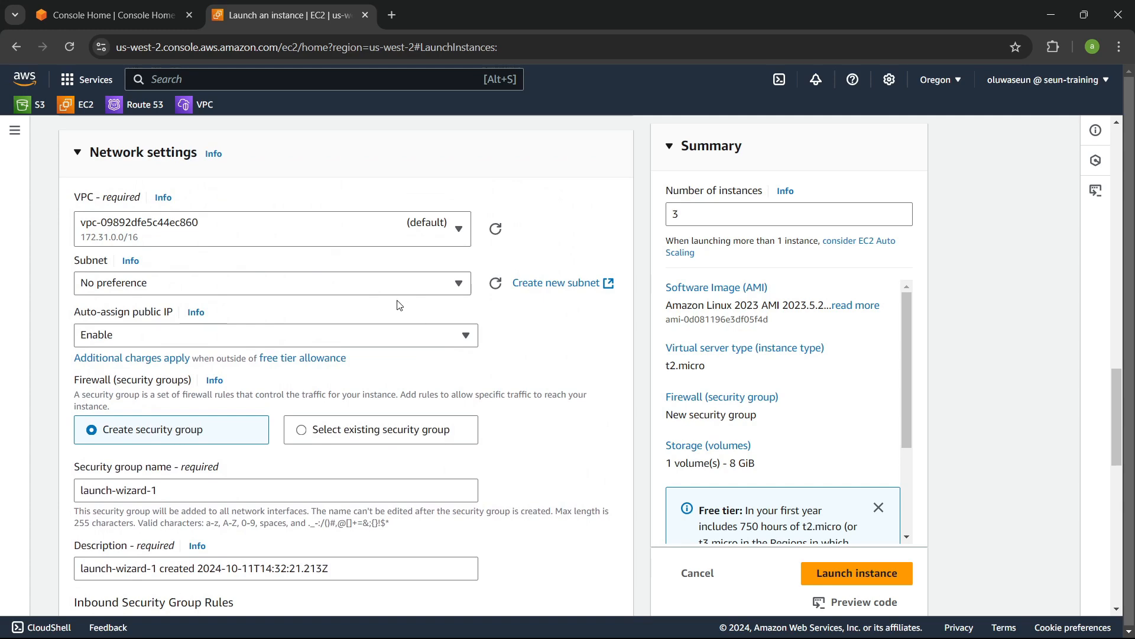
{"action": "left_click", "coordinate": [380, 285]}
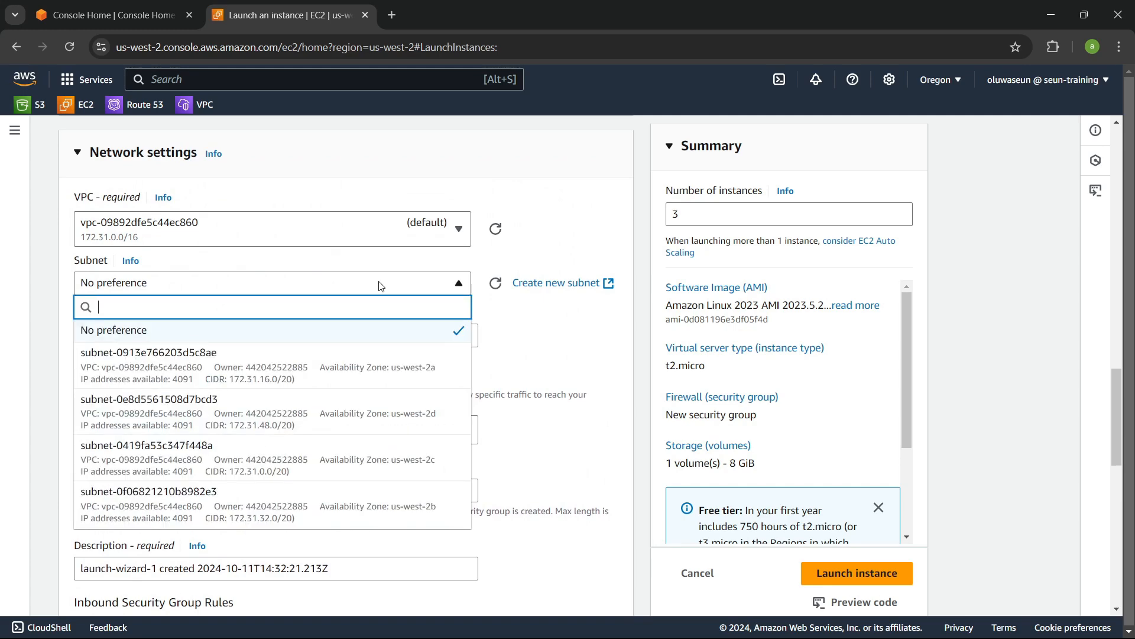
{"action": "left_click", "coordinate": [359, 372]}
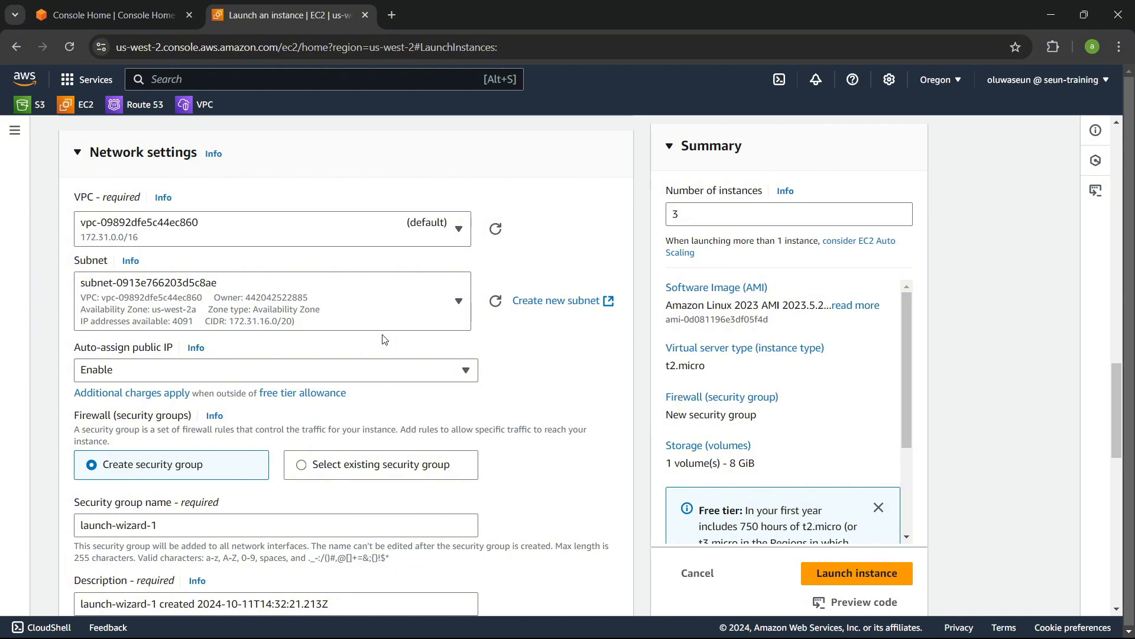
Step: Review the AMI, instance type and inbound security group rule sections of the form
{"action": "scroll", "coordinate": [385, 339], "scroll_direction": "up", "scroll_amount": 12}
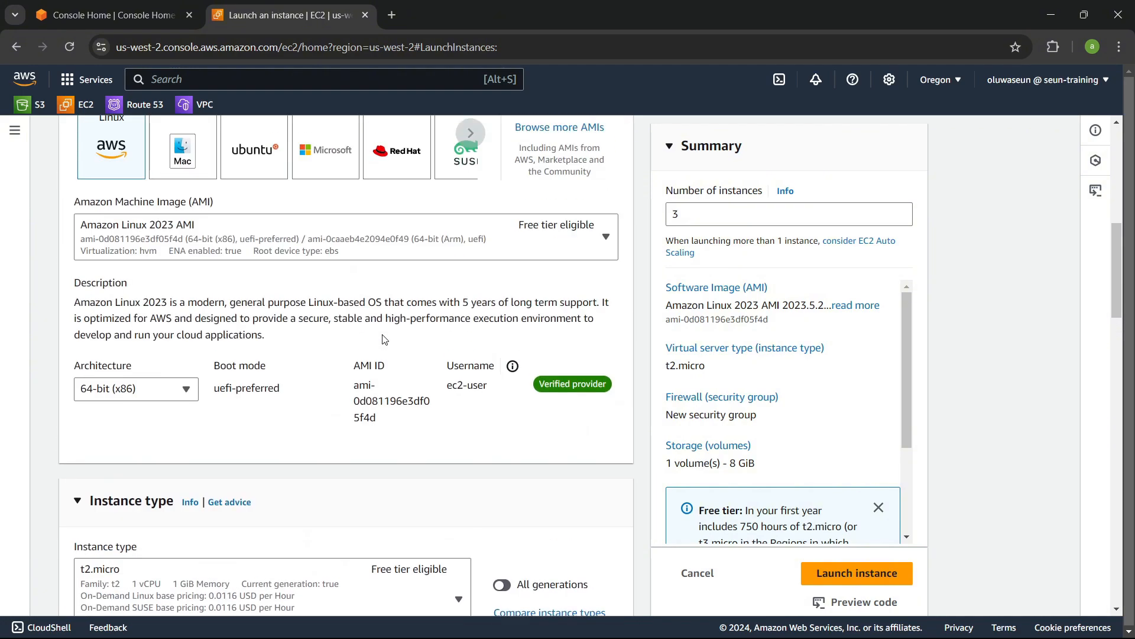
{"action": "scroll", "coordinate": [385, 339], "scroll_direction": "up", "scroll_amount": 4}
{"action": "scroll", "coordinate": [385, 339], "scroll_direction": "down", "scroll_amount": 20}
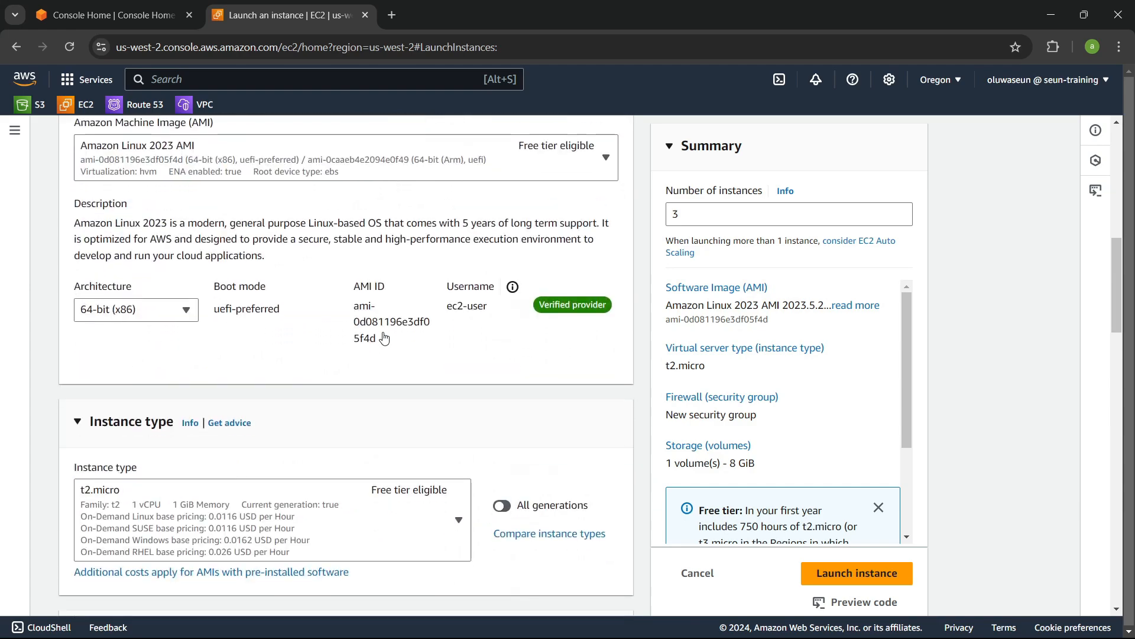
{"action": "scroll", "coordinate": [385, 337], "scroll_direction": "down", "scroll_amount": 4}
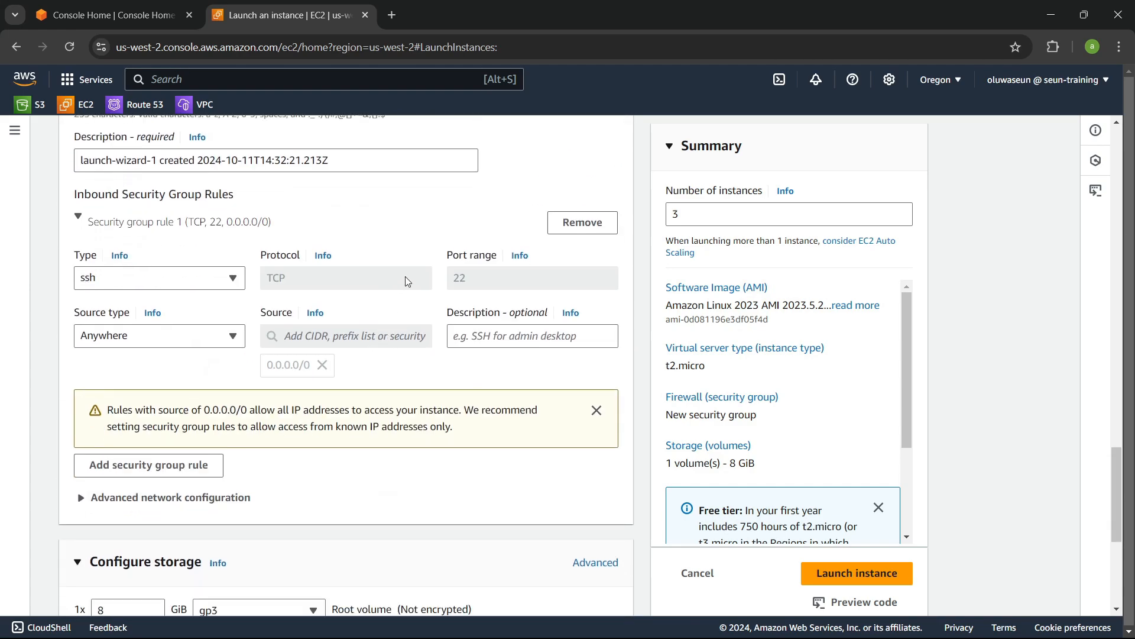
Step: Leave the instance launch form and start creating a new EC2 launch template
{"action": "scroll", "coordinate": [446, 247], "scroll_direction": "down", "scroll_amount": 1}
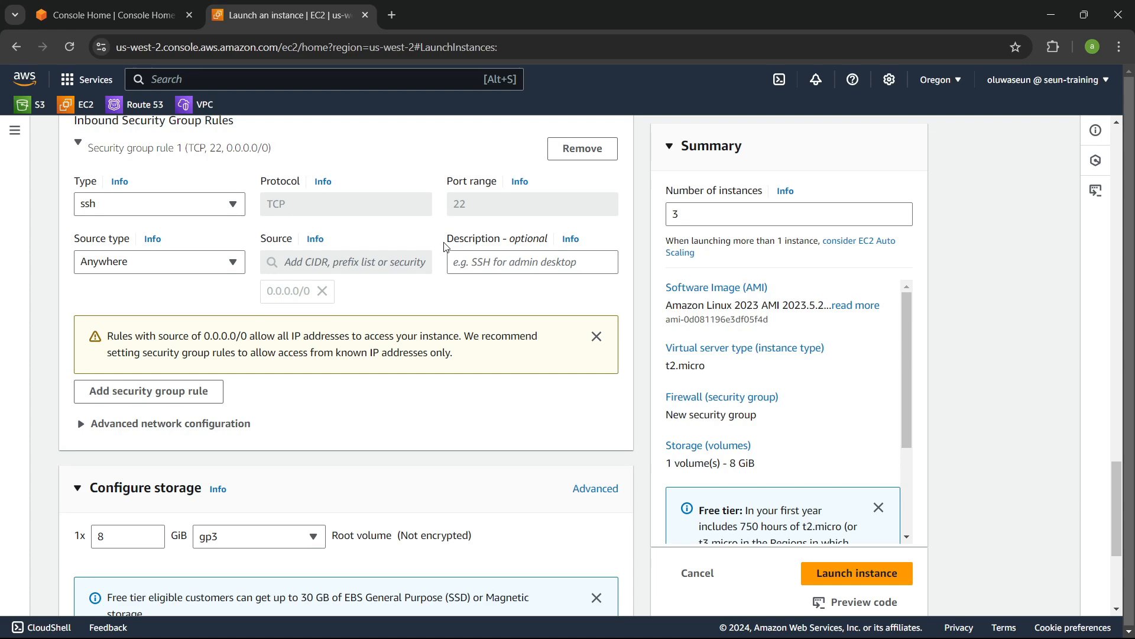
{"action": "scroll", "coordinate": [446, 248], "scroll_direction": "down", "scroll_amount": 3}
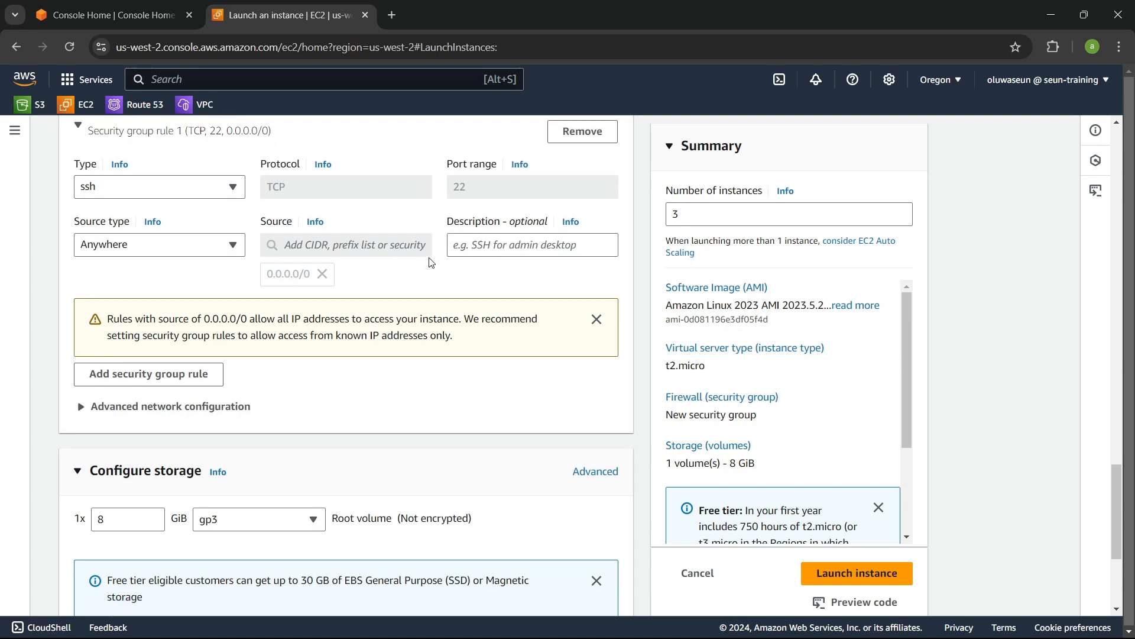
{"action": "scroll", "coordinate": [429, 260], "scroll_direction": "up", "scroll_amount": 3}
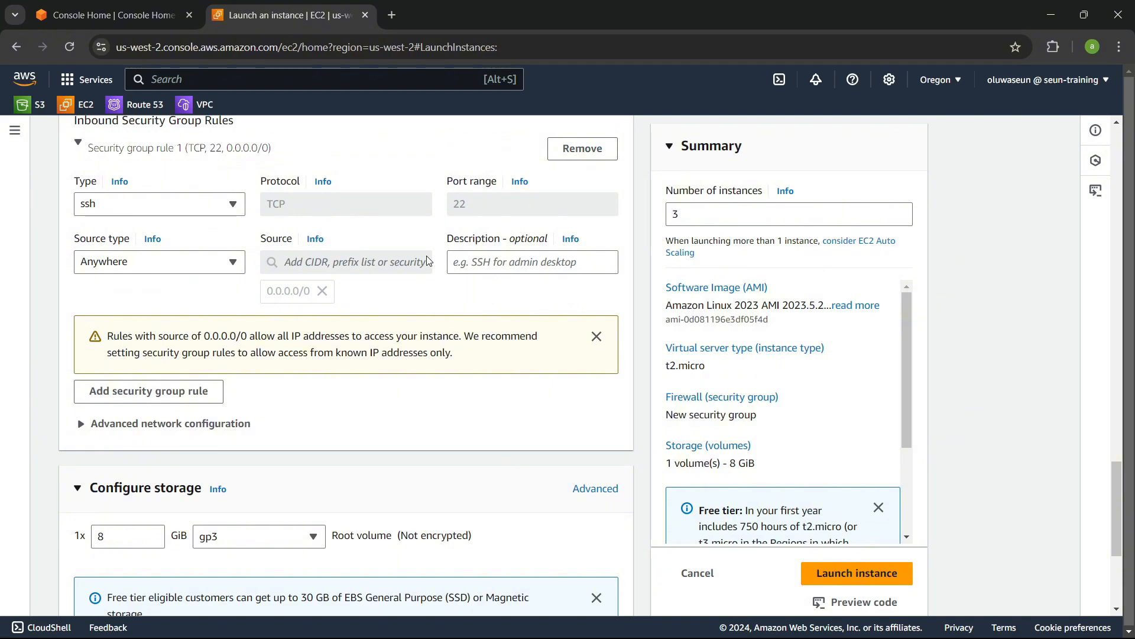
{"action": "scroll", "coordinate": [429, 260], "scroll_direction": "up", "scroll_amount": 15}
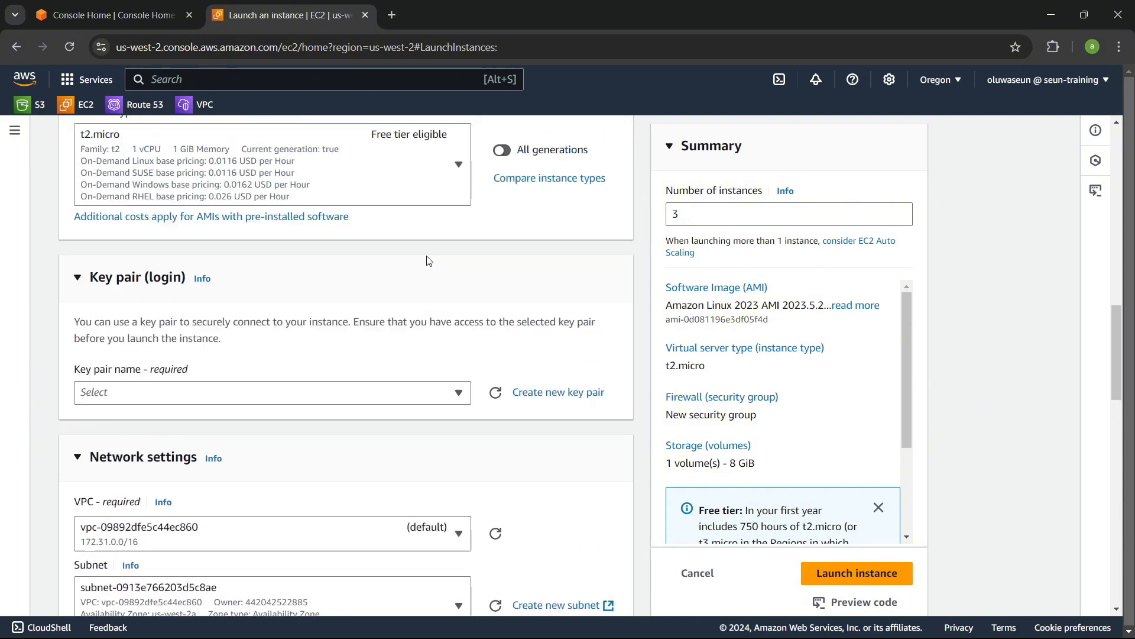
{"action": "scroll", "coordinate": [428, 261], "scroll_direction": "up", "scroll_amount": 5}
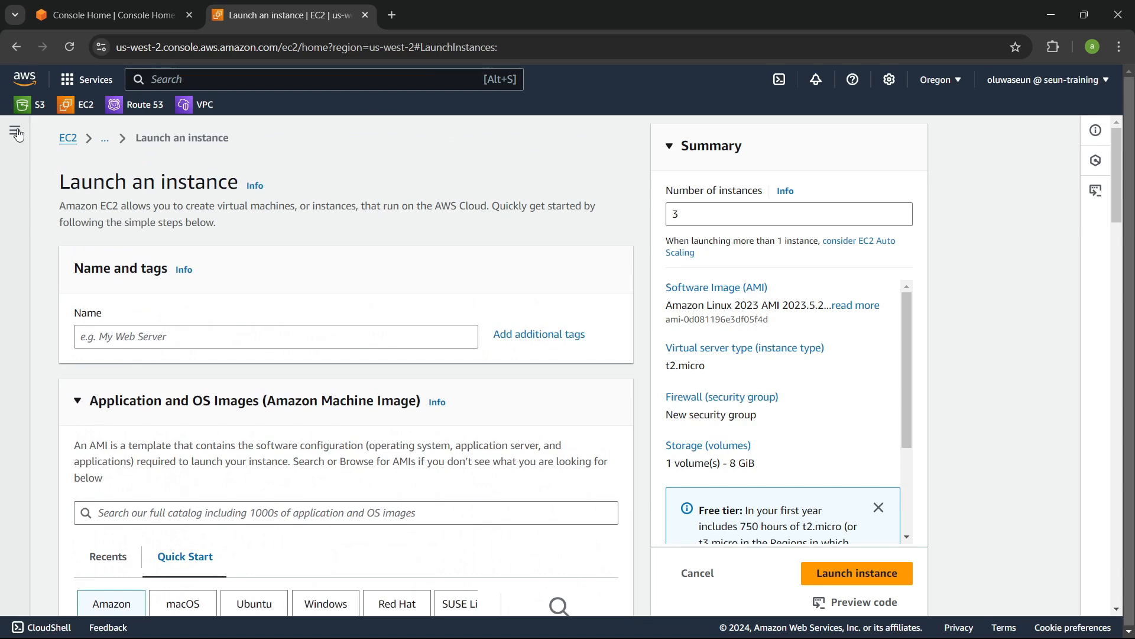
{"action": "left_click", "coordinate": [15, 130]}
{"action": "left_click", "coordinate": [66, 281]}
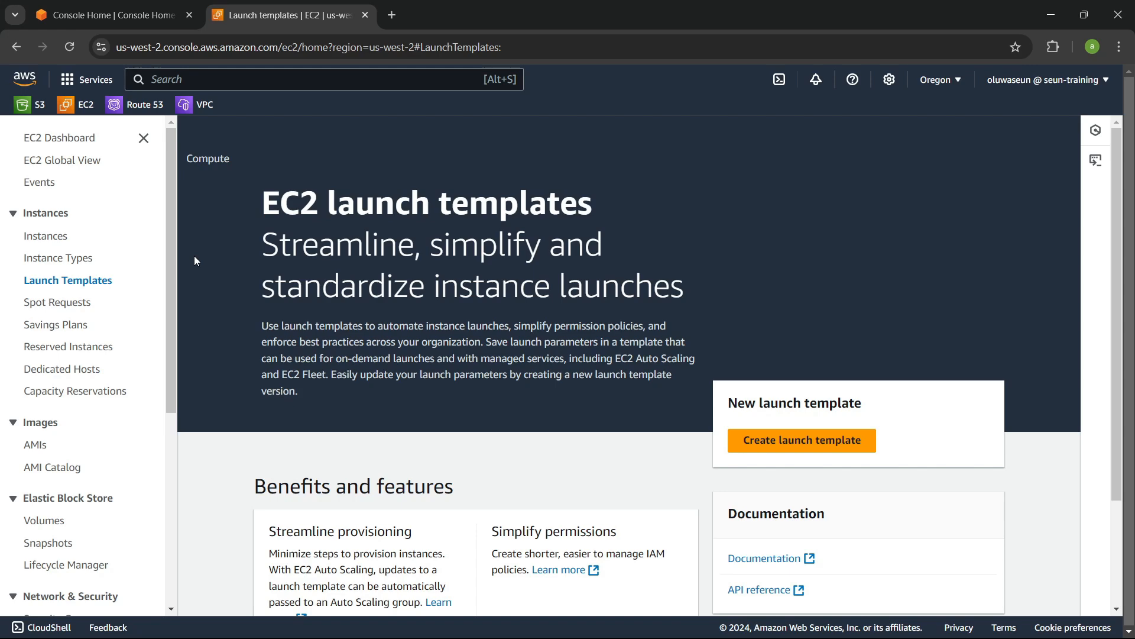
{"action": "left_click", "coordinate": [802, 440]}
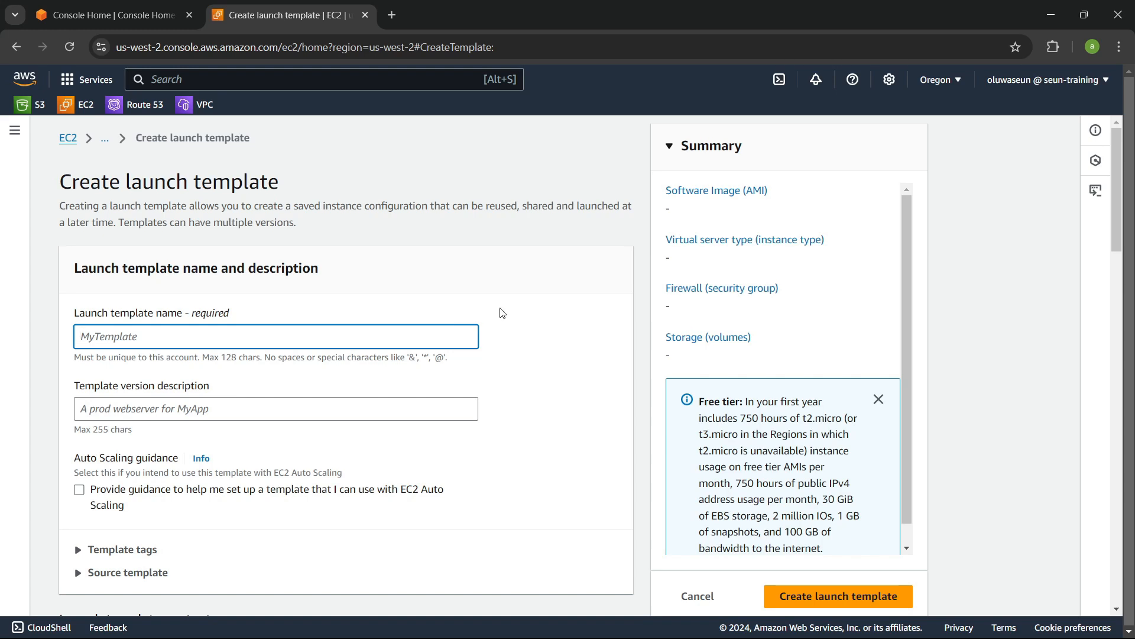
Step: Name the launch template FreeDevOpsClass and give it the version description v1
{"action": "scroll", "coordinate": [503, 313], "scroll_direction": "down", "scroll_amount": 1}
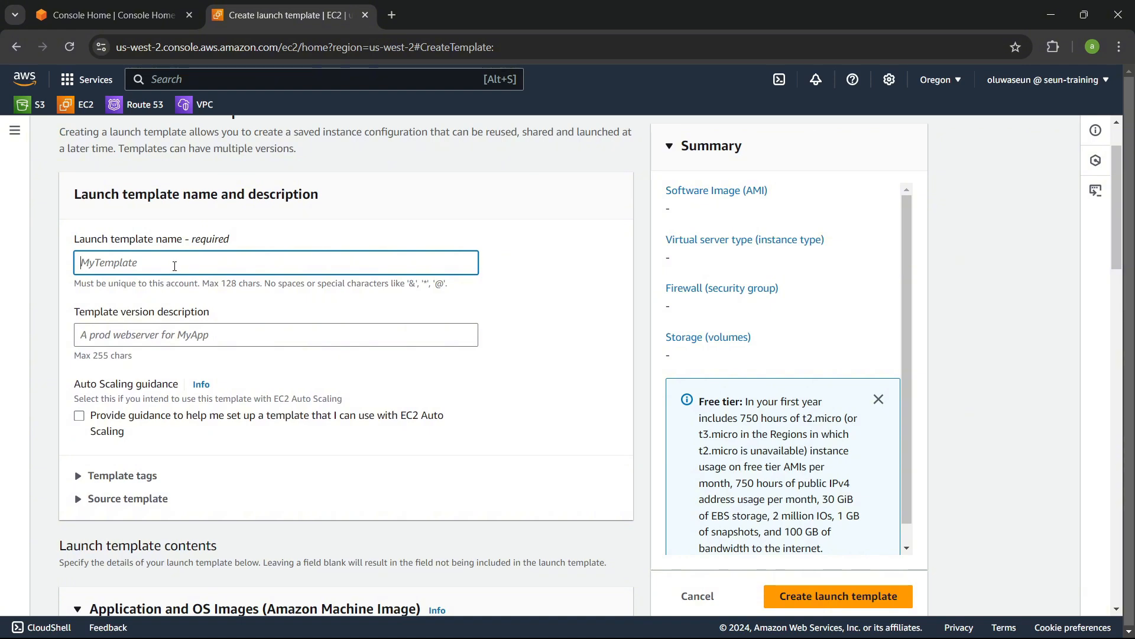
{"action": "type", "text": "FreeDevOpsClass"}
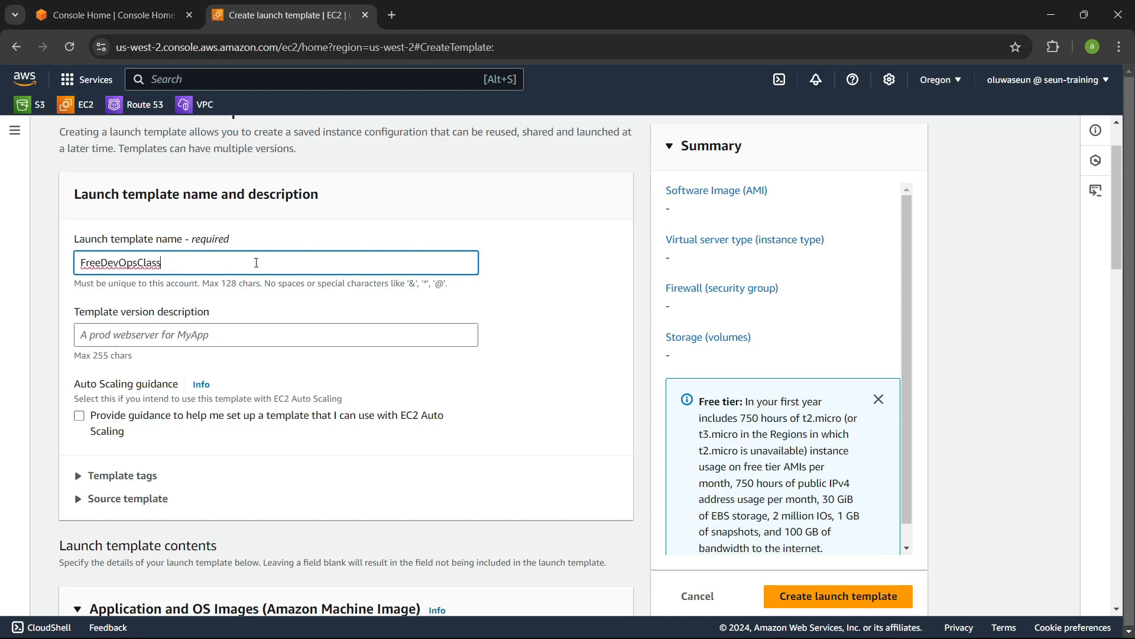
{"action": "scroll", "coordinate": [140, 327], "scroll_direction": "down", "scroll_amount": 4}
{"action": "scroll", "coordinate": [140, 327], "scroll_direction": "up", "scroll_amount": 4}
{"action": "left_click", "coordinate": [162, 333]}
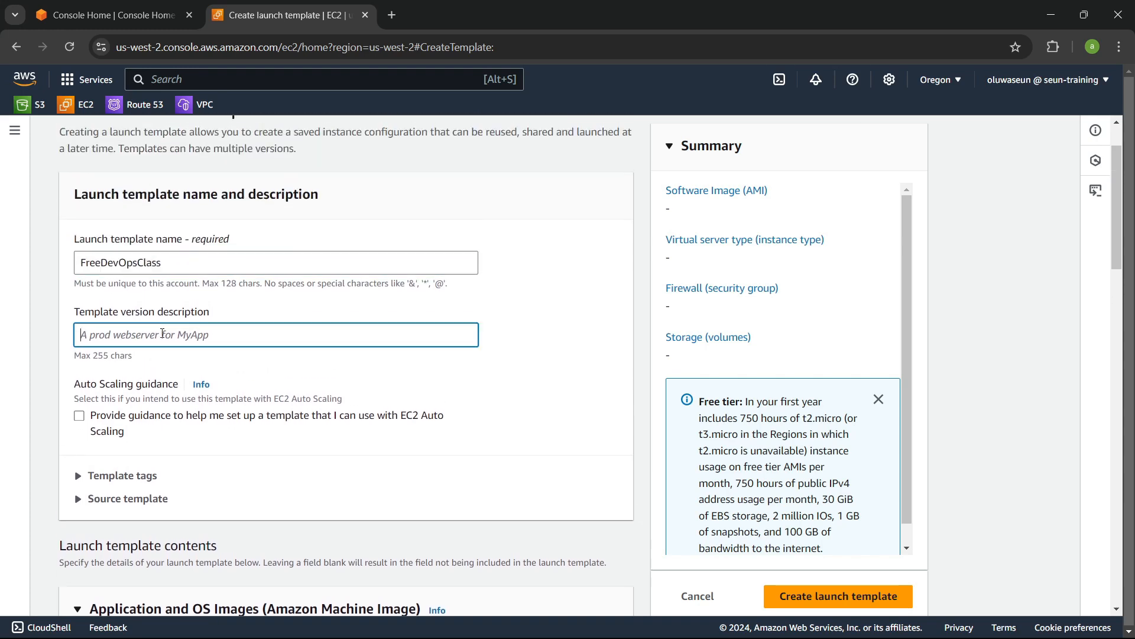
{"action": "type", "text": "v1"}
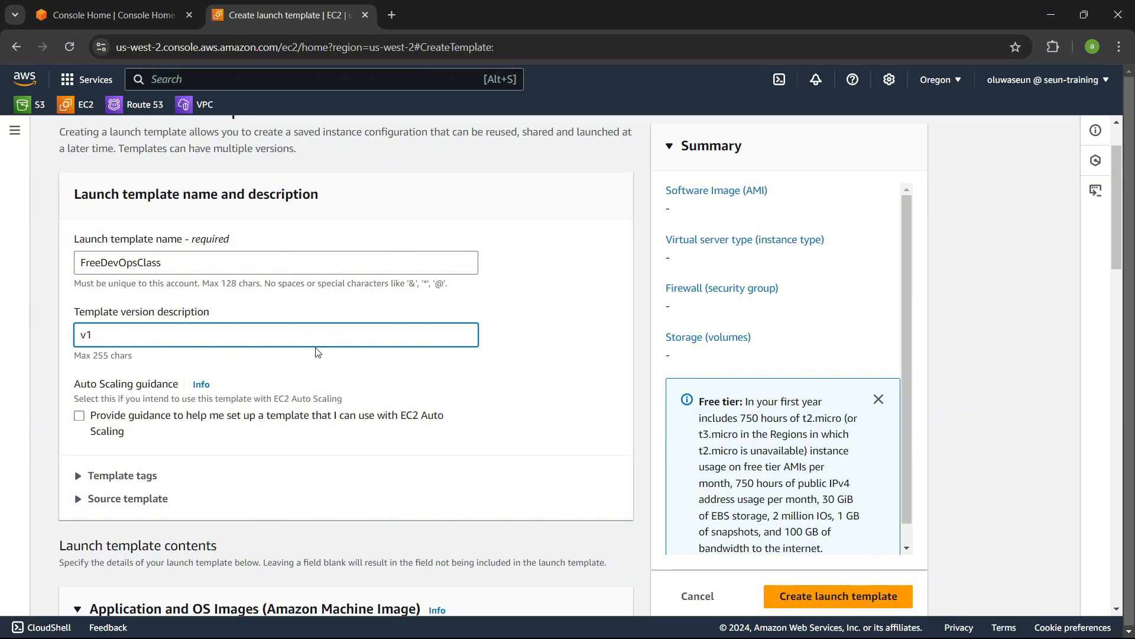
Step: Choose the Amazon Linux 2023 AMI from the Quick Start images for the template
{"action": "scroll", "coordinate": [292, 341], "scroll_direction": "down", "scroll_amount": 6}
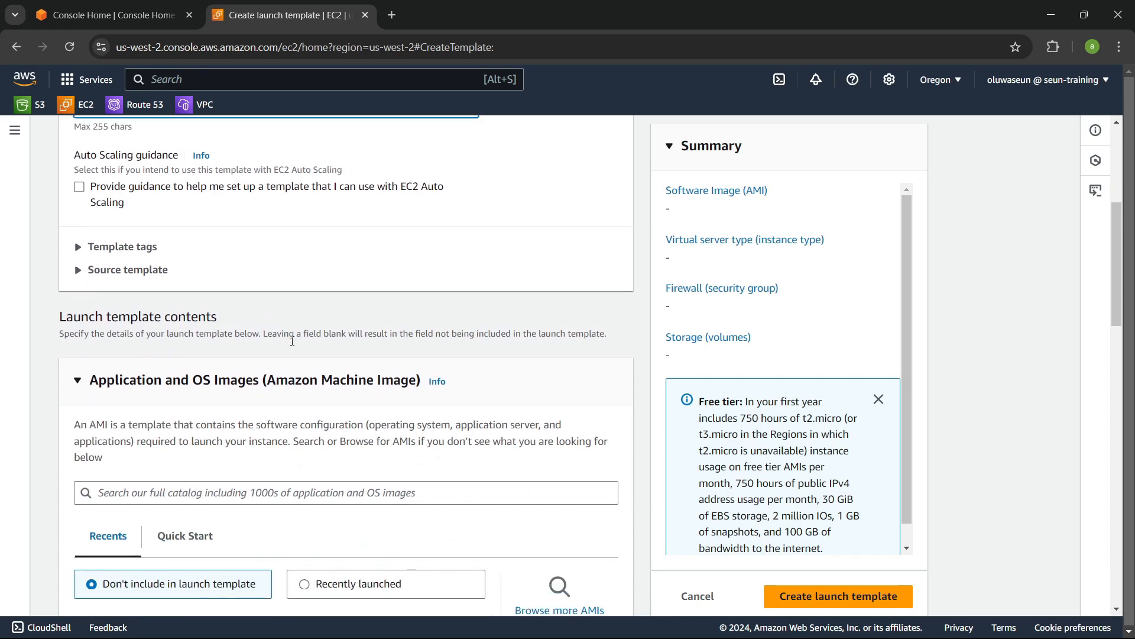
{"action": "scroll", "coordinate": [187, 345], "scroll_direction": "down", "scroll_amount": 1}
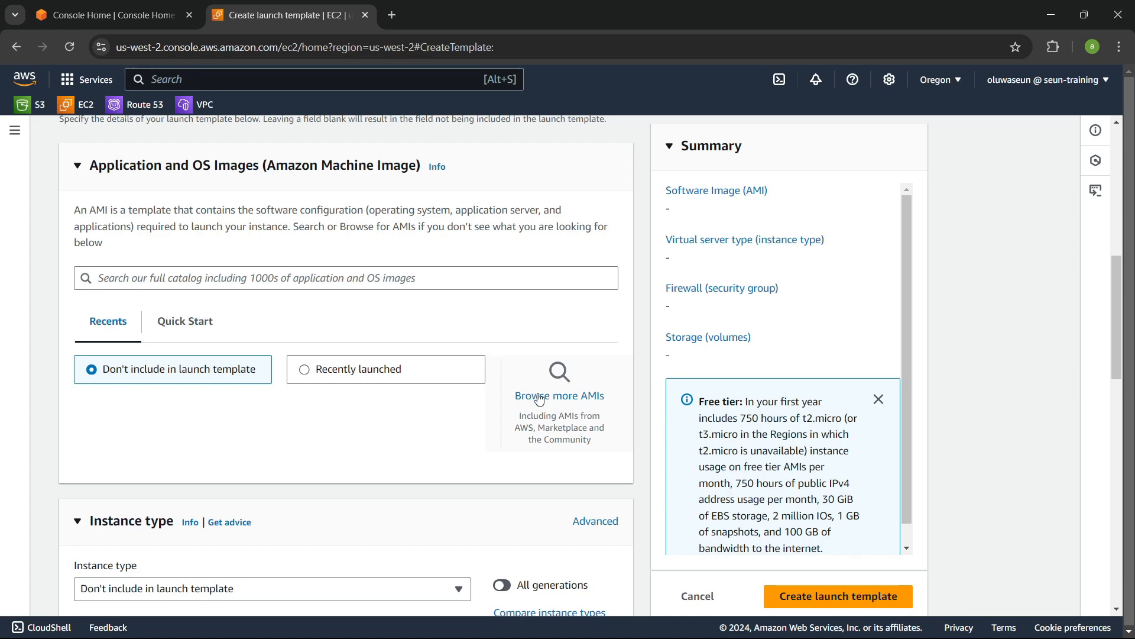
{"action": "left_click", "coordinate": [189, 327]}
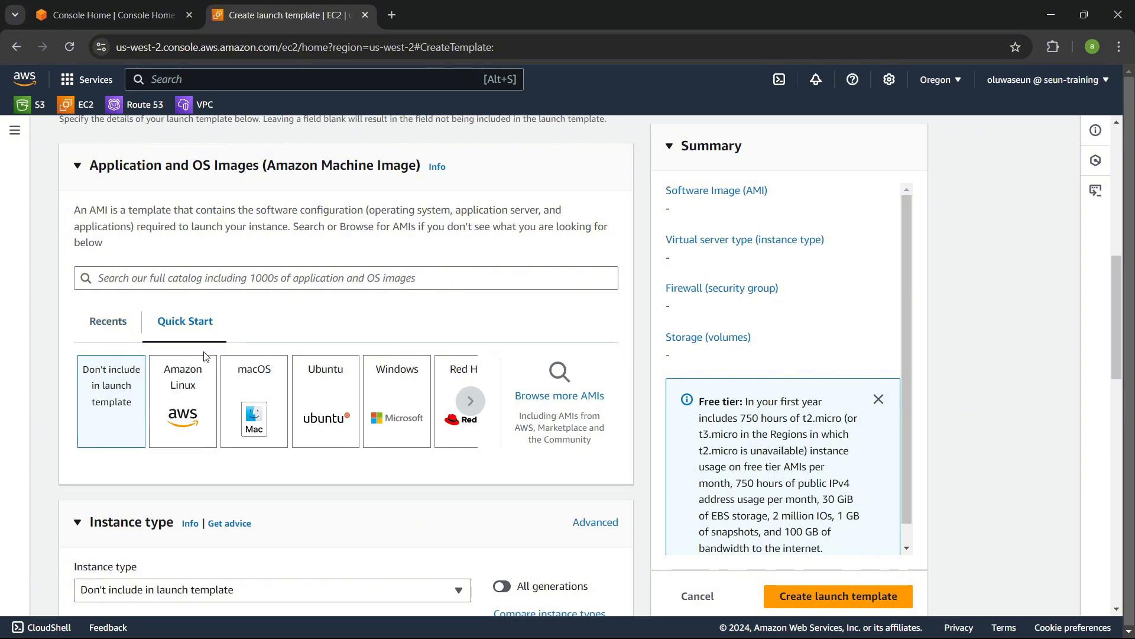
{"action": "scroll", "coordinate": [211, 359], "scroll_direction": "down", "scroll_amount": 1}
{"action": "left_click", "coordinate": [180, 337]}
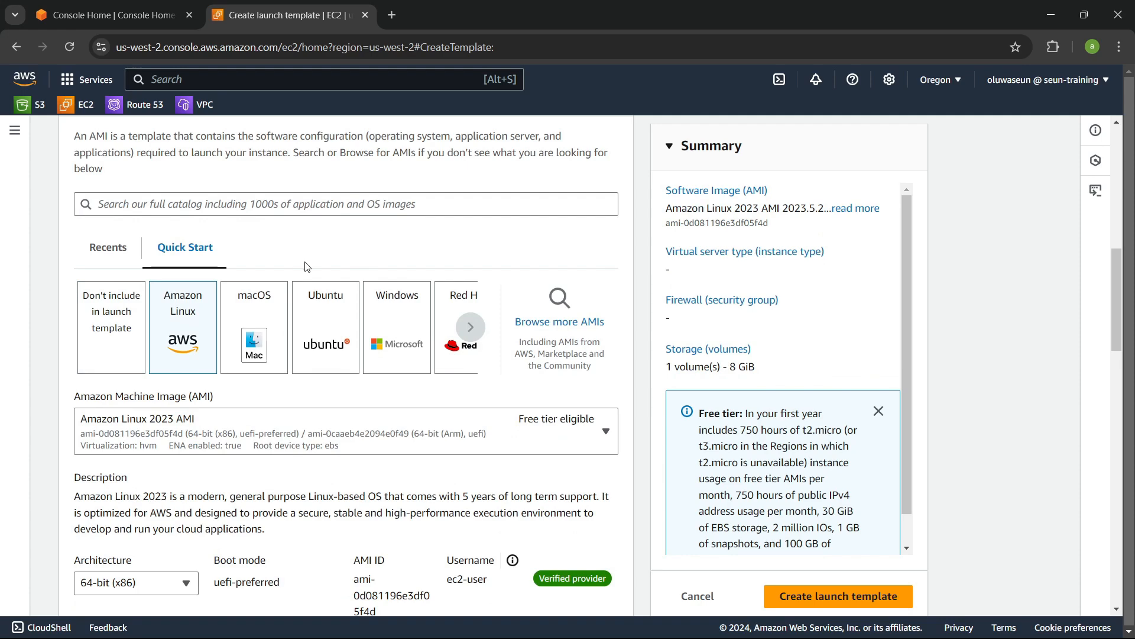
{"action": "scroll", "coordinate": [282, 275], "scroll_direction": "down", "scroll_amount": 2}
{"action": "left_click", "coordinate": [224, 284]}
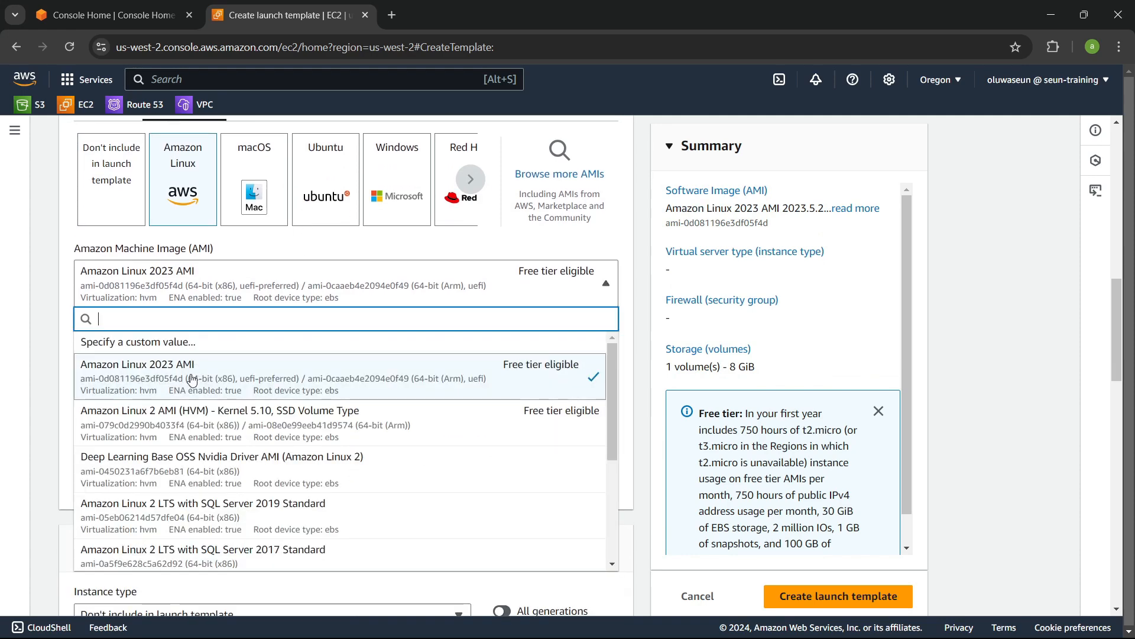
{"action": "left_click", "coordinate": [363, 266]}
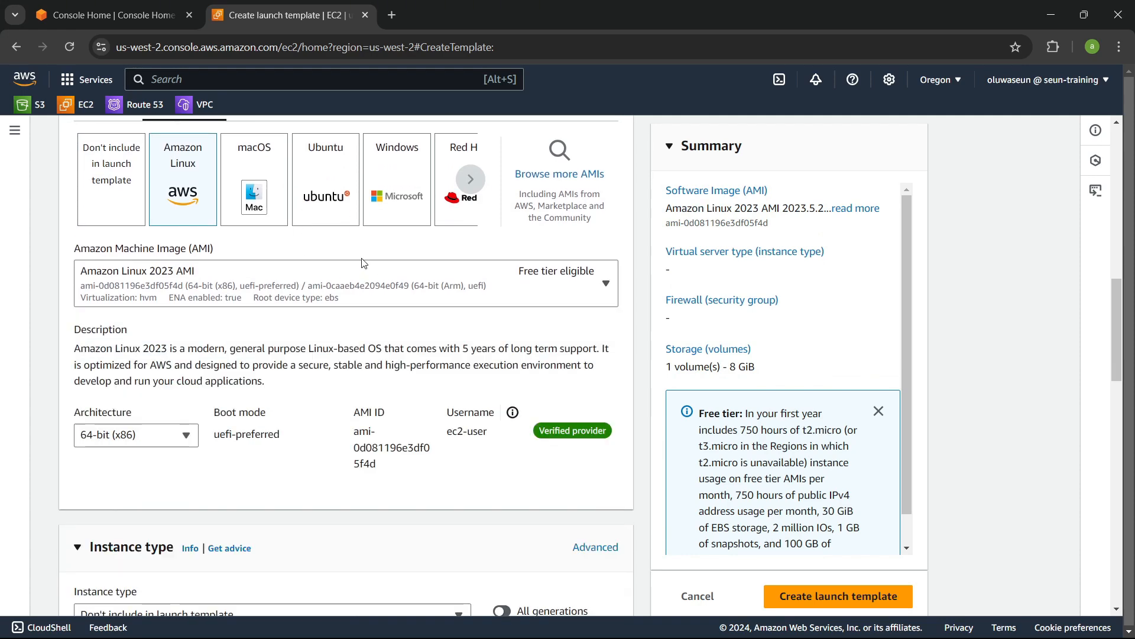
Step: Set the template's instance type to t2.micro
{"action": "scroll", "coordinate": [355, 280], "scroll_direction": "down", "scroll_amount": 5}
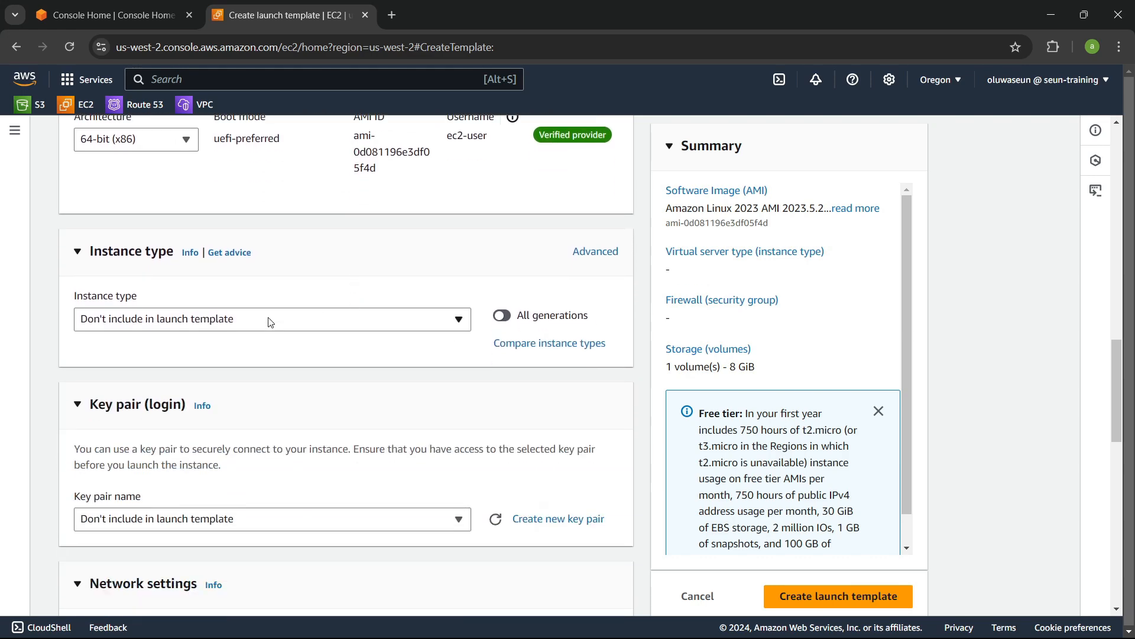
{"action": "left_click", "coordinate": [253, 331]}
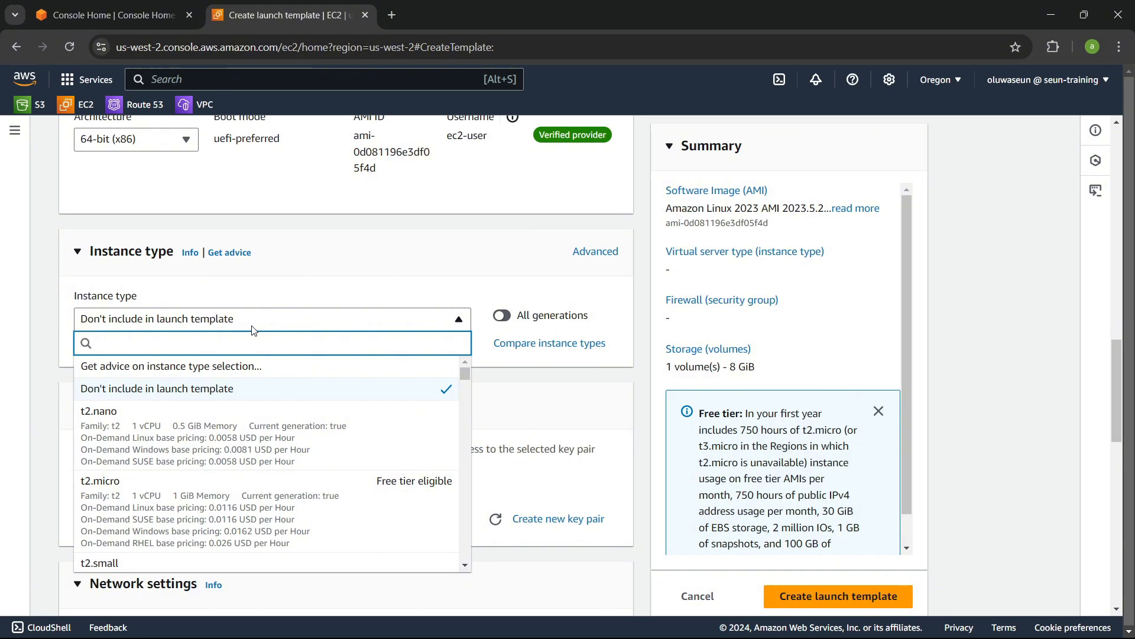
{"action": "left_click", "coordinate": [204, 506]}
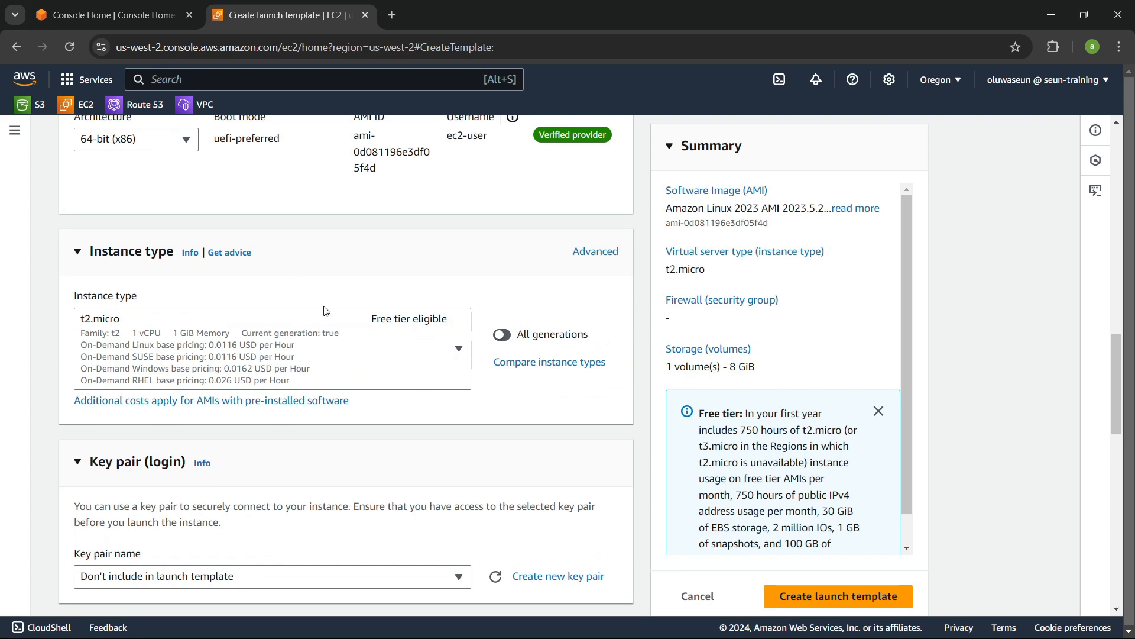
Step: Select the freedevops key pair for the template
{"action": "scroll", "coordinate": [331, 308], "scroll_direction": "down", "scroll_amount": 5}
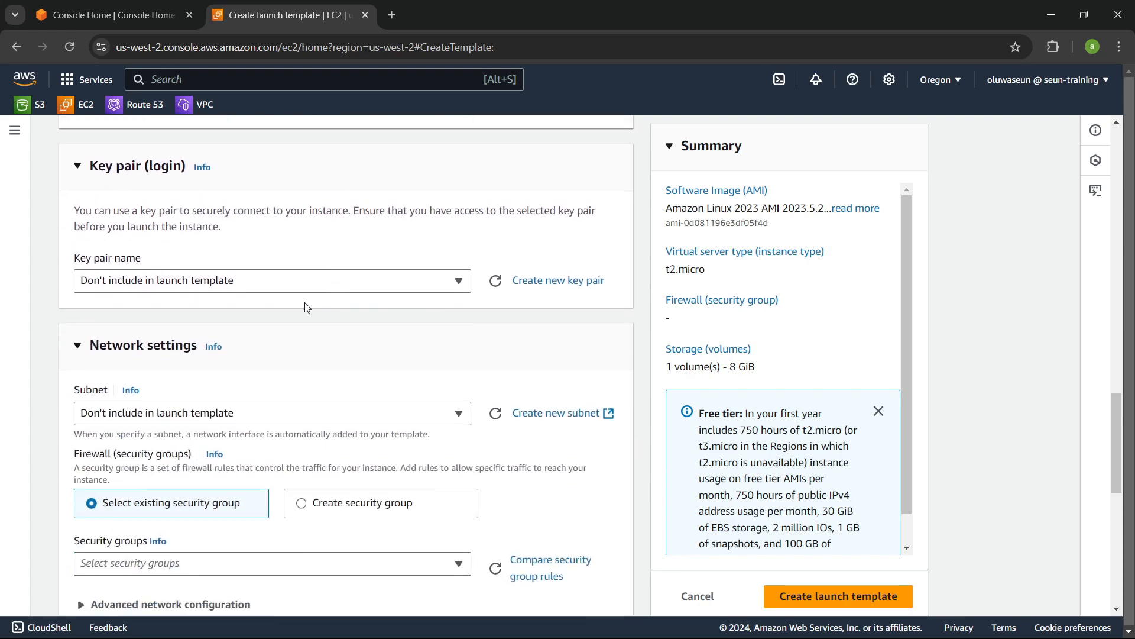
{"action": "left_click", "coordinate": [230, 286]}
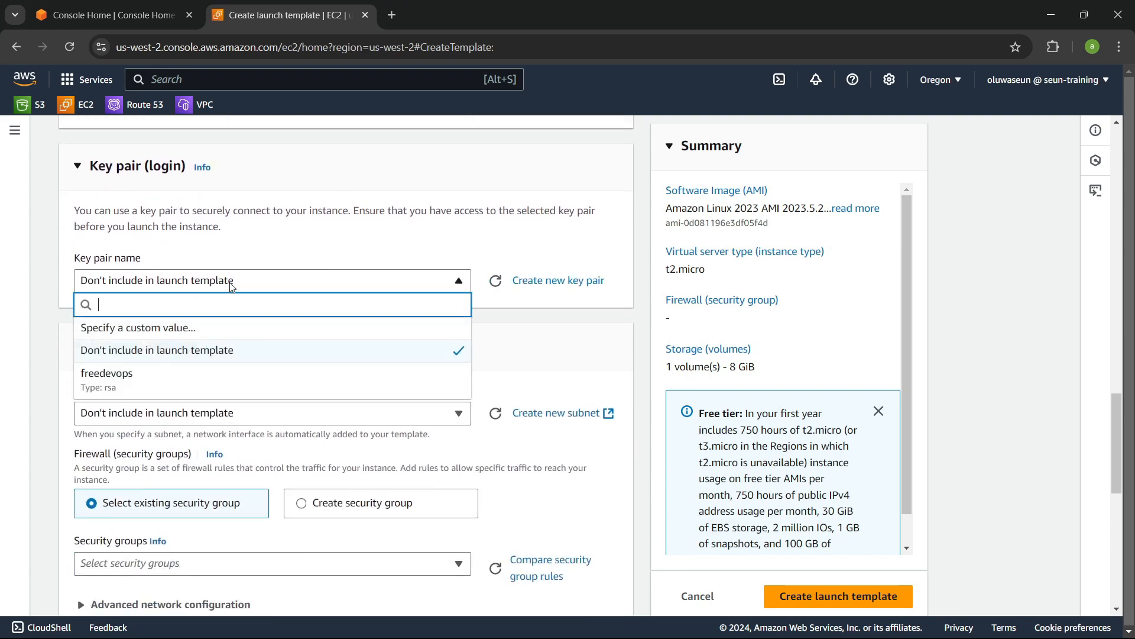
{"action": "left_click", "coordinate": [164, 379]}
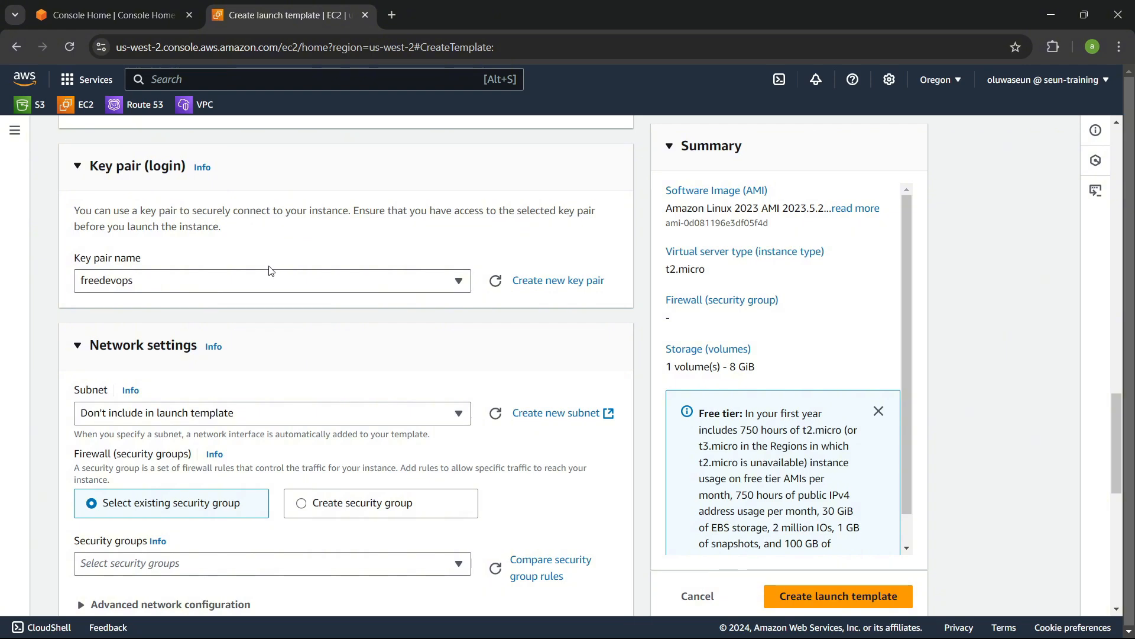
Step: Choose subnet-063219552f6755dae (class-subnet-b-public) as the template's subnet
{"action": "scroll", "coordinate": [270, 272], "scroll_direction": "down", "scroll_amount": 2}
{"action": "scroll", "coordinate": [246, 284], "scroll_direction": "up", "scroll_amount": 3}
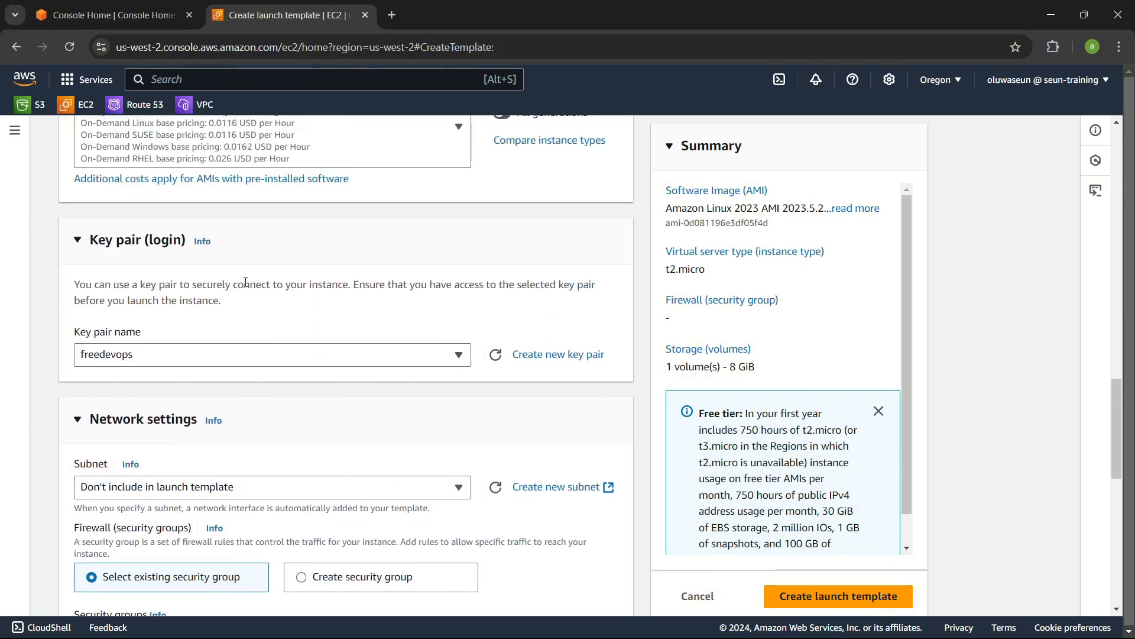
{"action": "scroll", "coordinate": [246, 282], "scroll_direction": "down", "scroll_amount": 2}
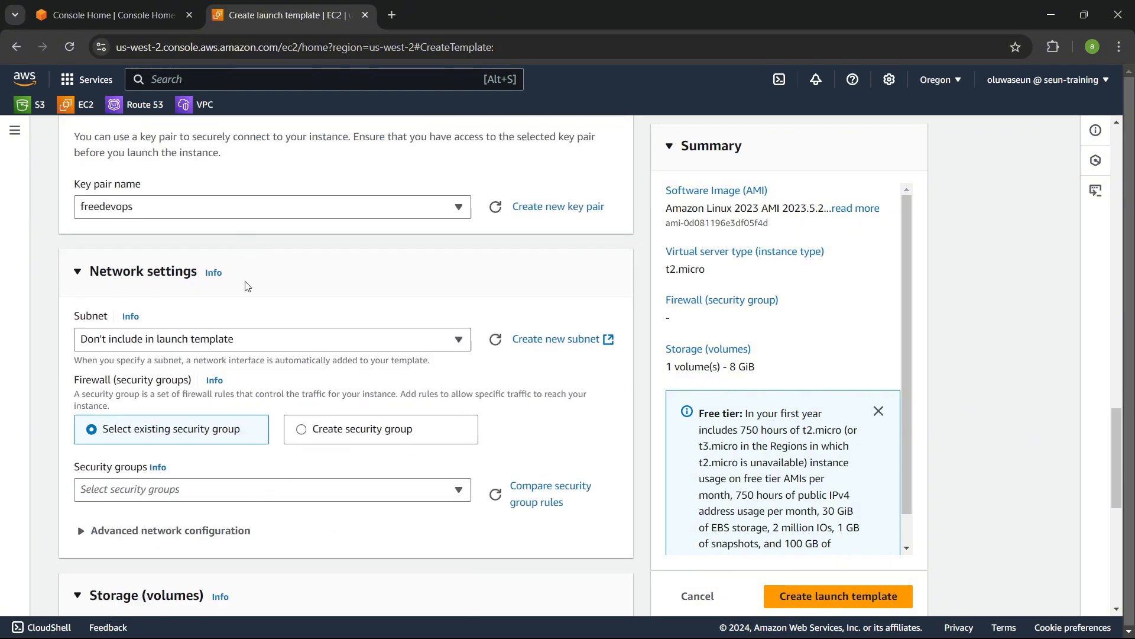
{"action": "left_click", "coordinate": [161, 341]}
{"action": "left_click", "coordinate": [161, 341]}
{"action": "left_click", "coordinate": [179, 340]}
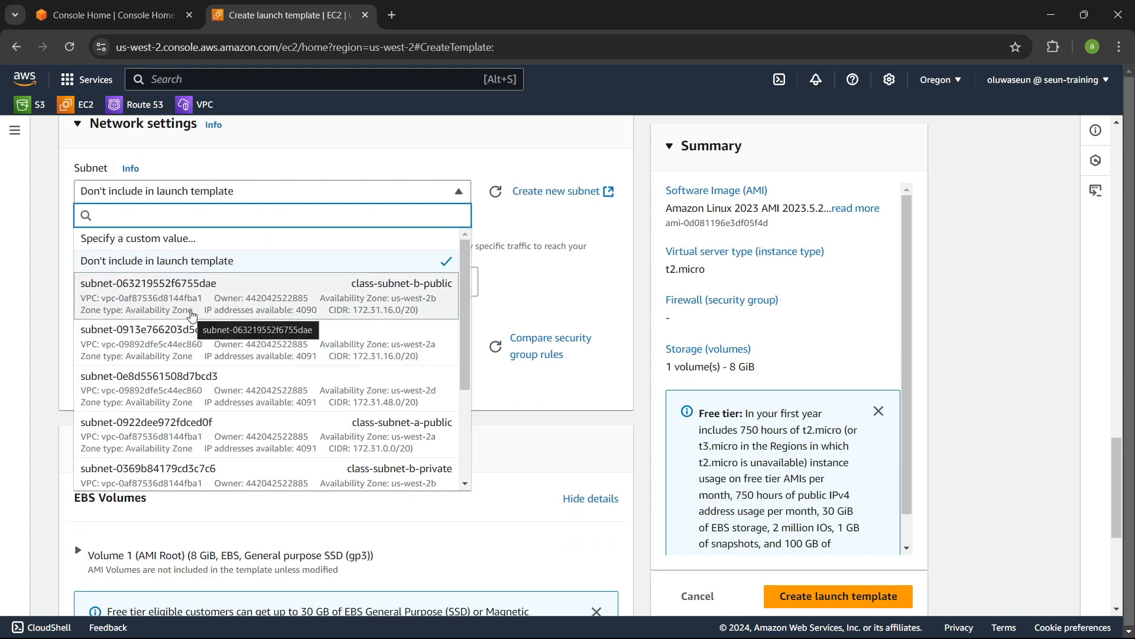
{"action": "left_click", "coordinate": [191, 315]}
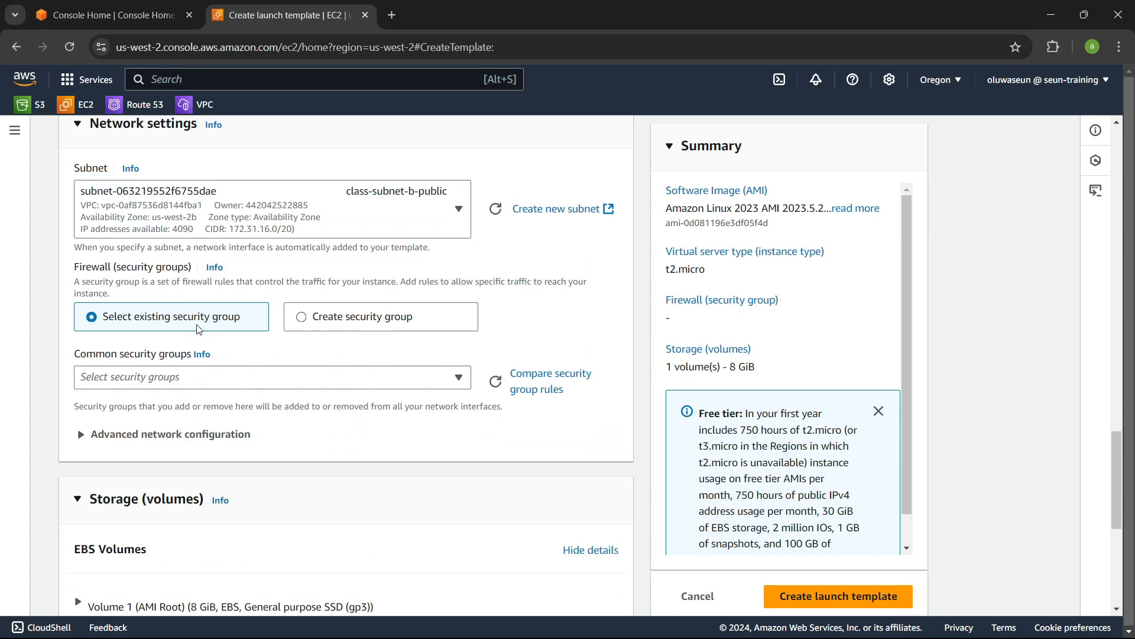
Step: Reset the template's subnet to Don't include in launch template
{"action": "scroll", "coordinate": [198, 329], "scroll_direction": "up", "scroll_amount": 1}
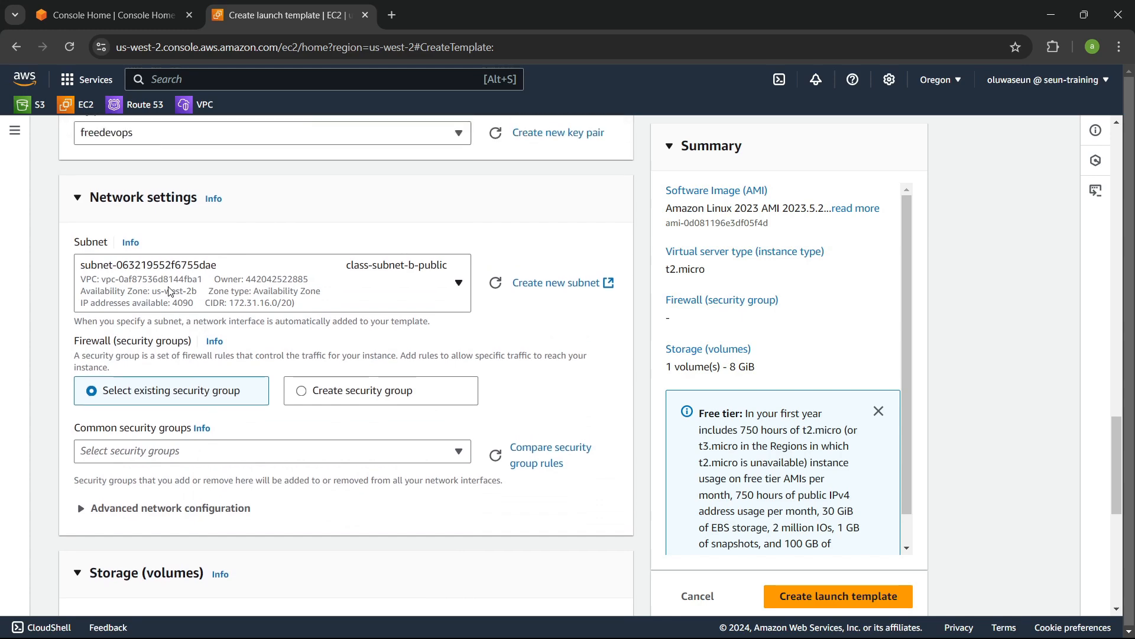
{"action": "left_click", "coordinate": [172, 293]}
{"action": "left_click", "coordinate": [176, 372]}
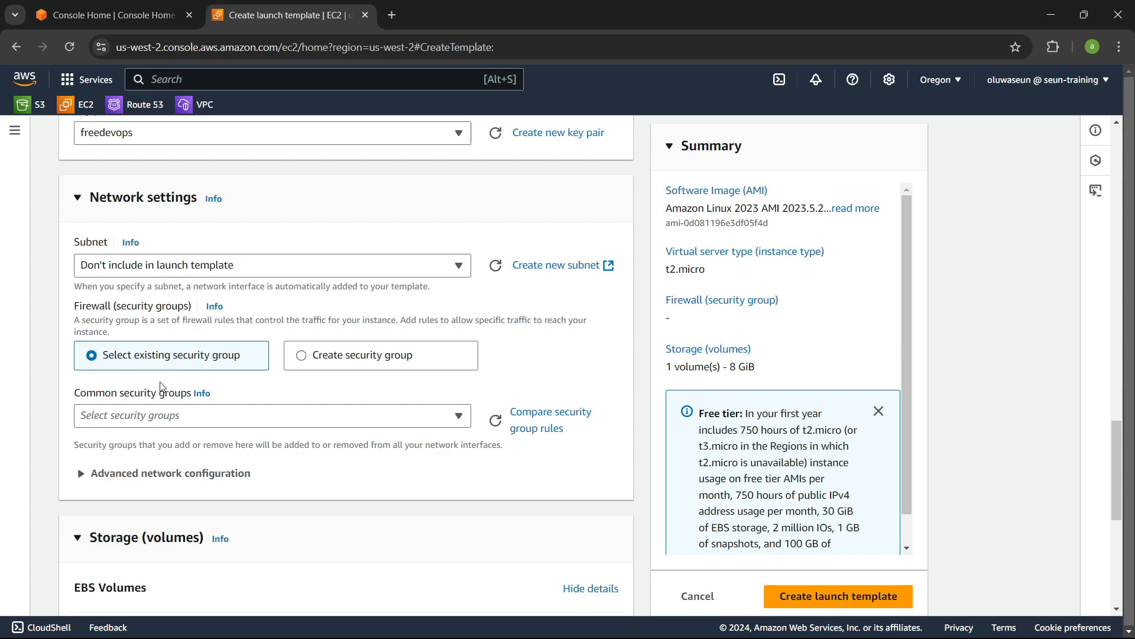
Step: Add the default security group sg-08c23a7ac21ac60be to the template's network settings
{"action": "left_click", "coordinate": [168, 416]}
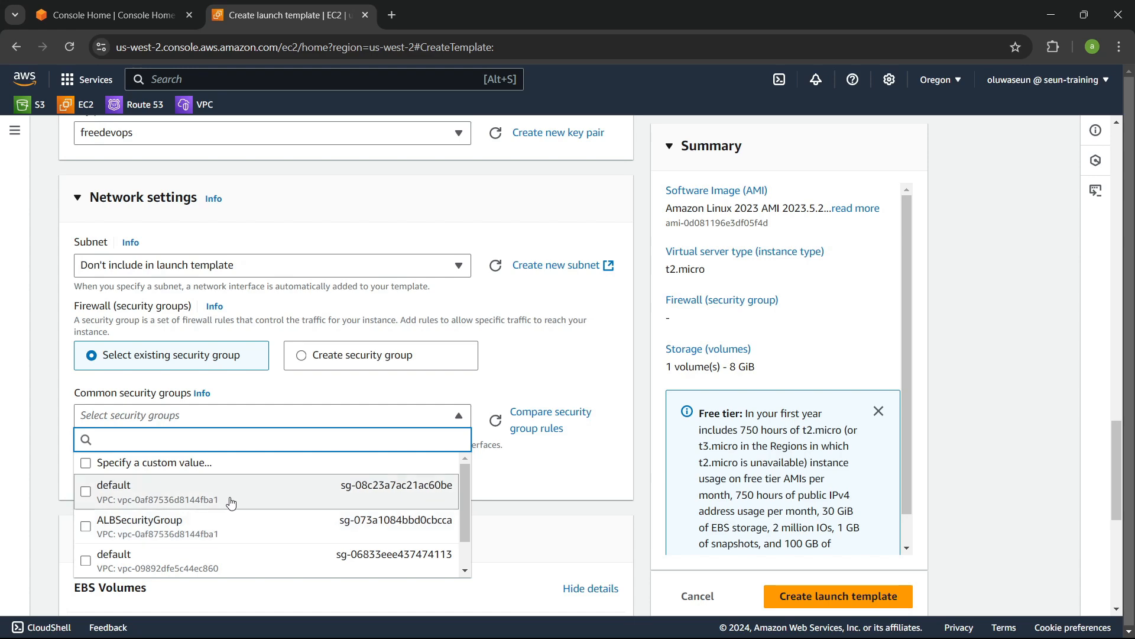
{"action": "scroll", "coordinate": [231, 503], "scroll_direction": "up", "scroll_amount": 3}
{"action": "scroll", "coordinate": [231, 502], "scroll_direction": "down", "scroll_amount": 3}
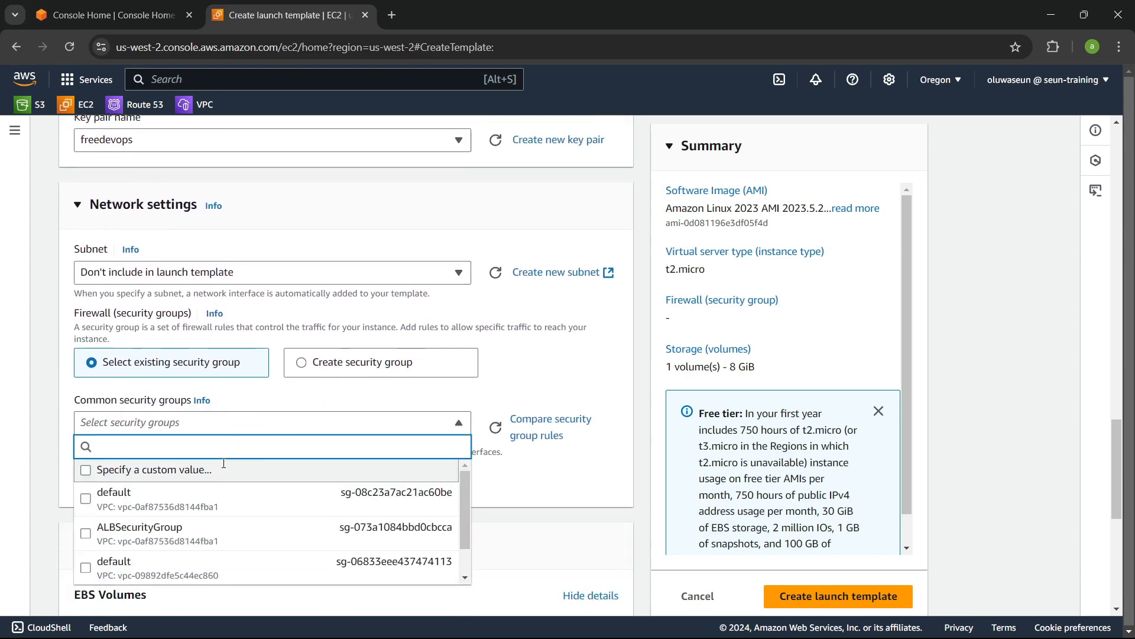
{"action": "left_click", "coordinate": [239, 267]}
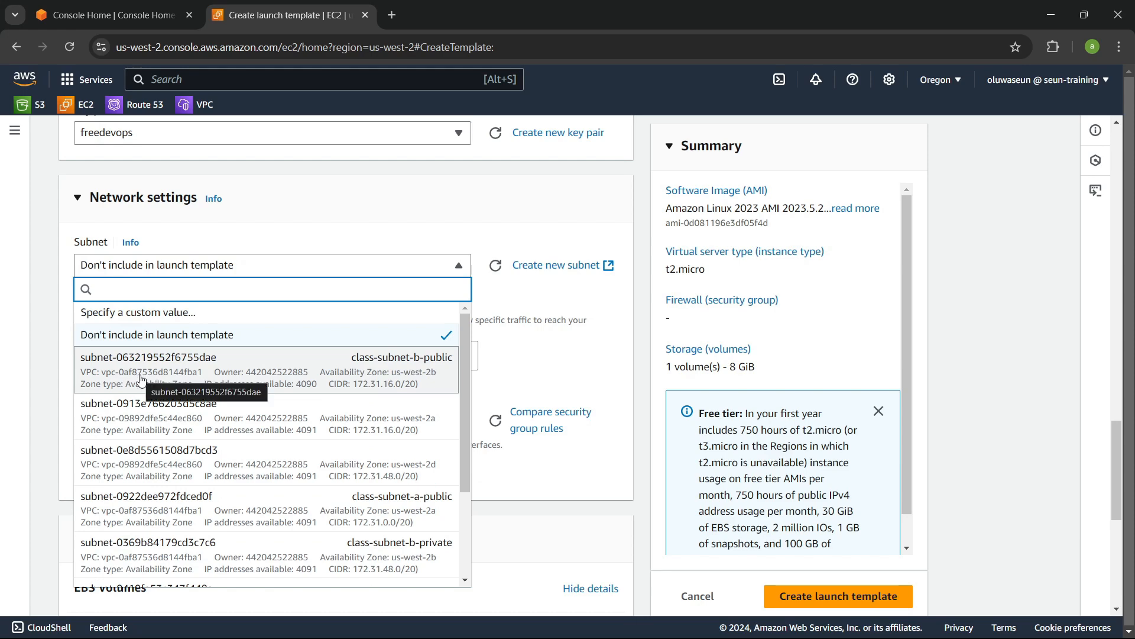
{"action": "left_click", "coordinate": [262, 258]}
{"action": "scroll", "coordinate": [192, 367], "scroll_direction": "down", "scroll_amount": 1}
{"action": "left_click", "coordinate": [196, 344]}
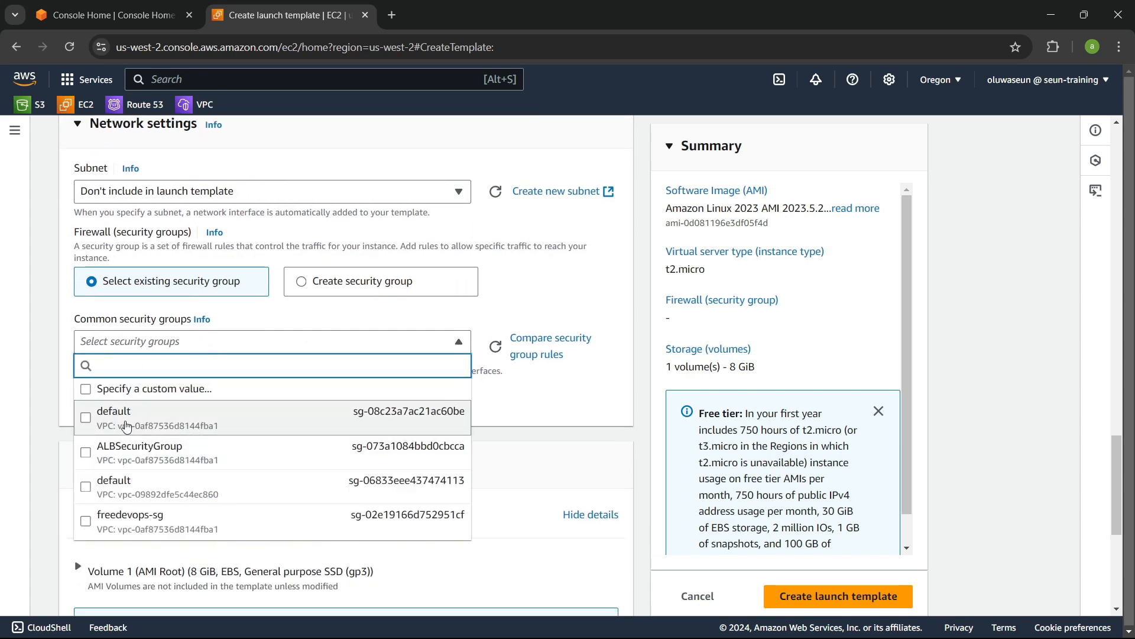
{"action": "left_click", "coordinate": [219, 422]}
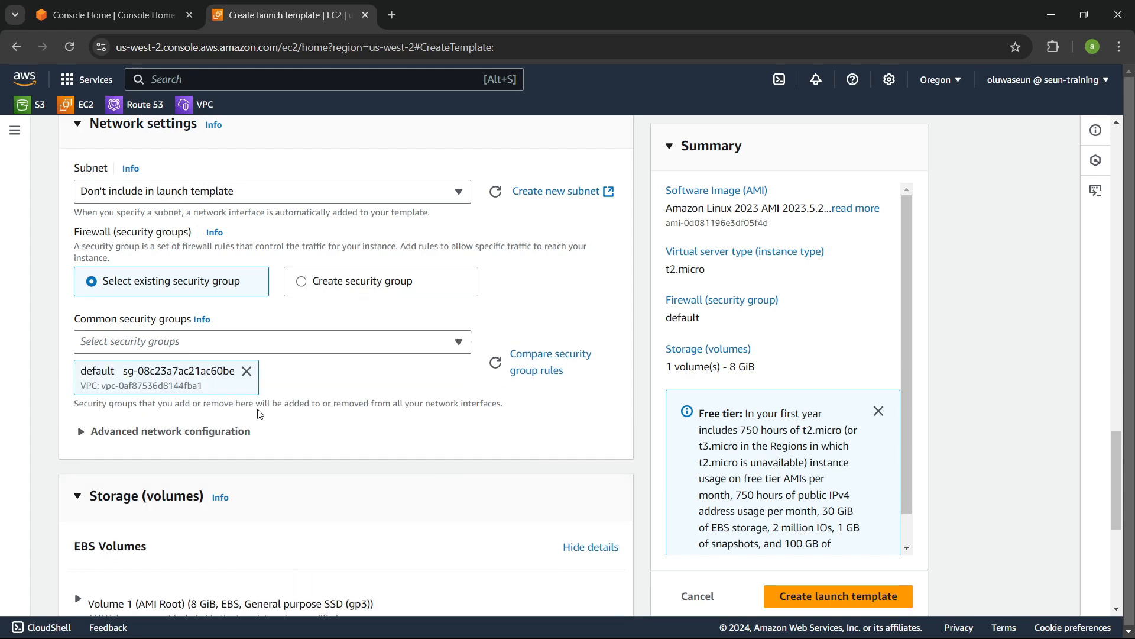
{"action": "scroll", "coordinate": [399, 408], "scroll_direction": "down", "scroll_amount": 5}
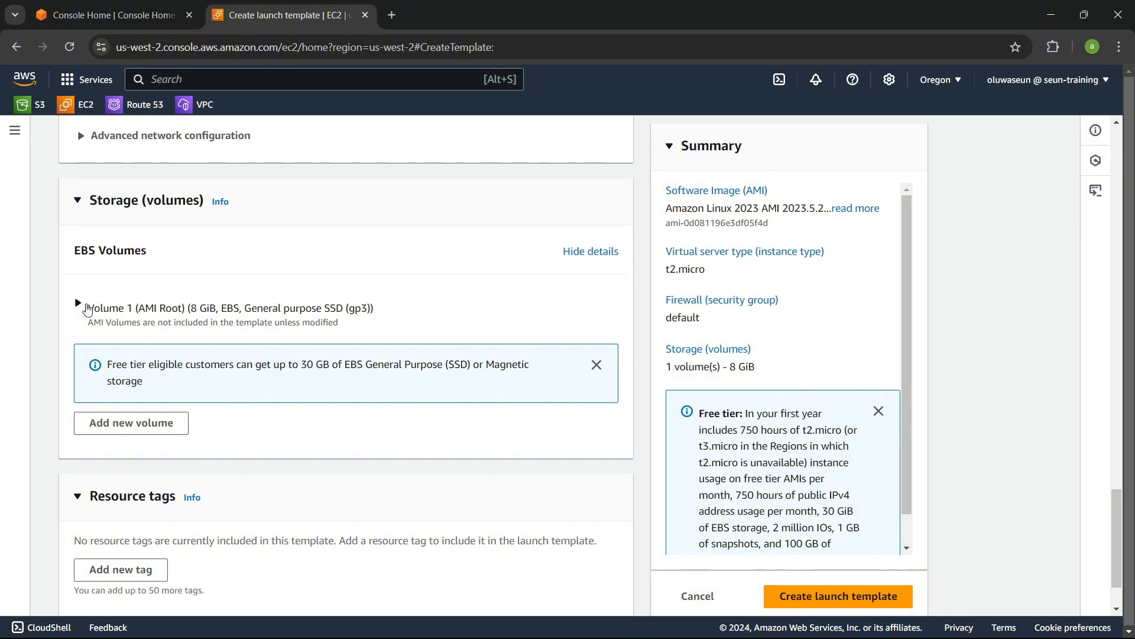
Step: Set the template's root volume type to General purpose SSD (gp2)
{"action": "left_click", "coordinate": [88, 310]}
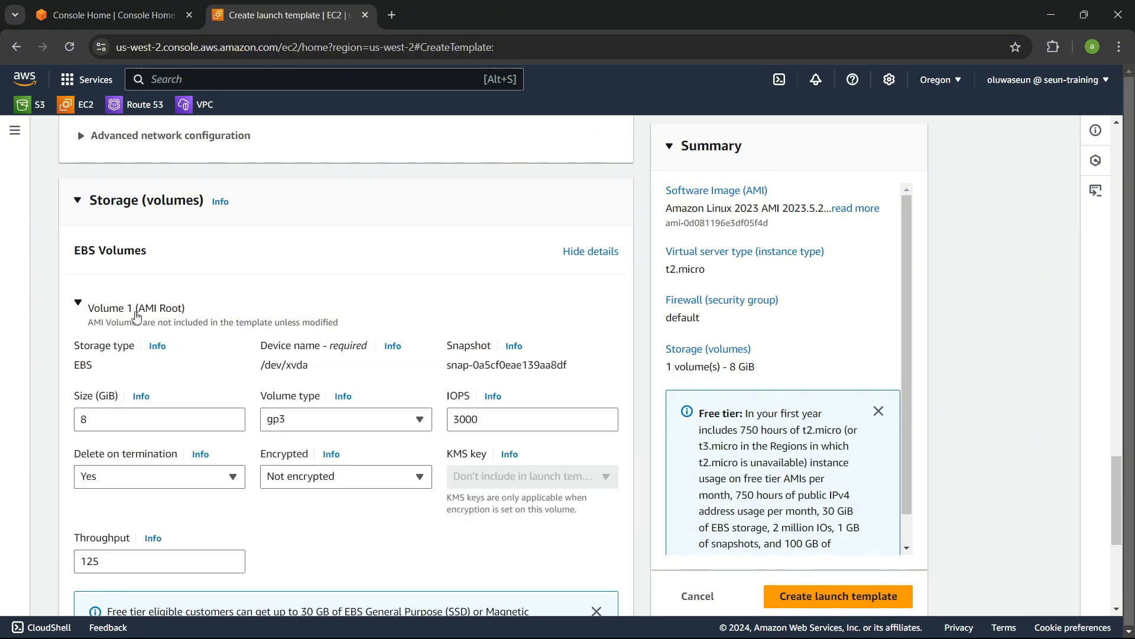
{"action": "scroll", "coordinate": [136, 316], "scroll_direction": "down", "scroll_amount": 3}
{"action": "left_click", "coordinate": [336, 273]}
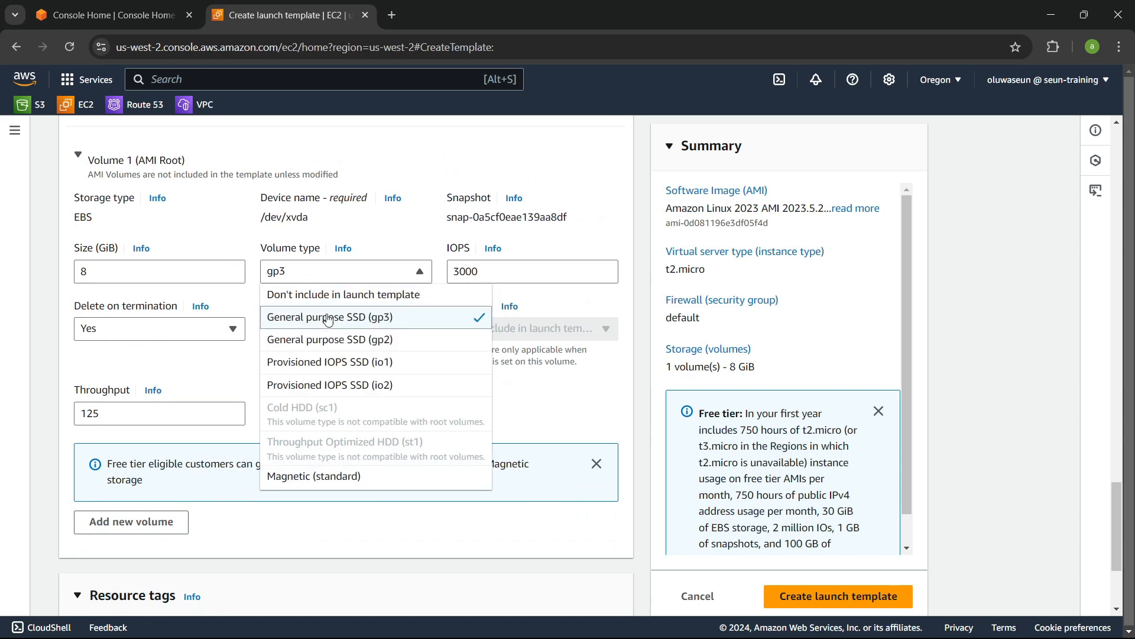
{"action": "left_click", "coordinate": [331, 340]}
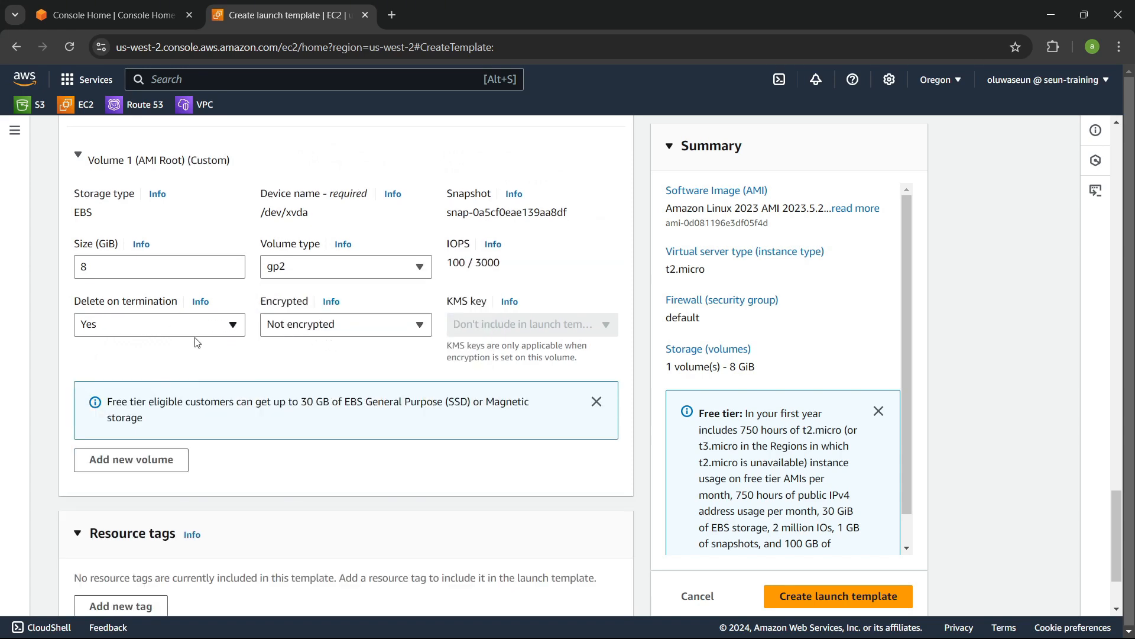
Step: In the advanced details user data, start a bash script with yum update -y and yum install httpd -y
{"action": "scroll", "coordinate": [207, 343], "scroll_direction": "down", "scroll_amount": 2}
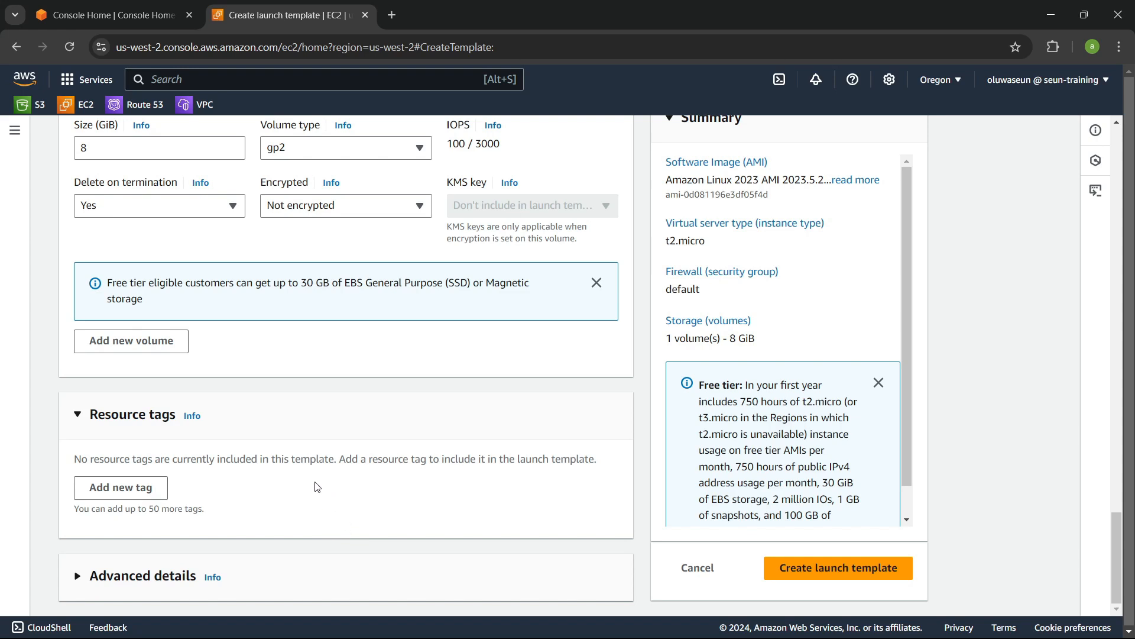
{"action": "left_click", "coordinate": [165, 582]}
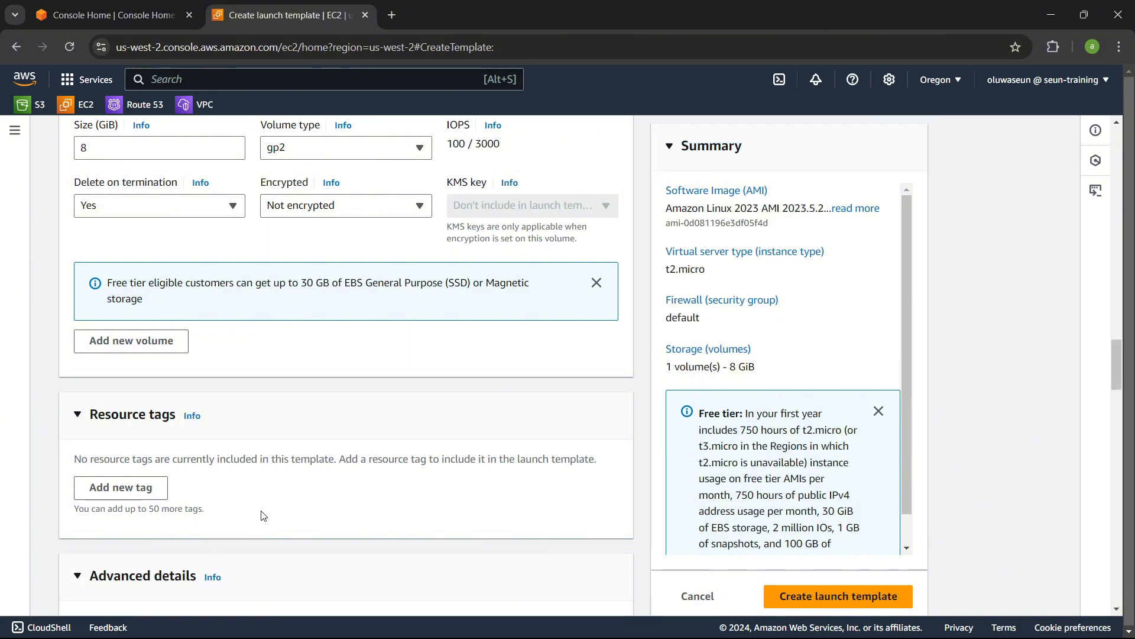
{"action": "scroll", "coordinate": [261, 515], "scroll_direction": "down", "scroll_amount": 15}
{"action": "scroll", "coordinate": [260, 514], "scroll_direction": "down", "scroll_amount": 12}
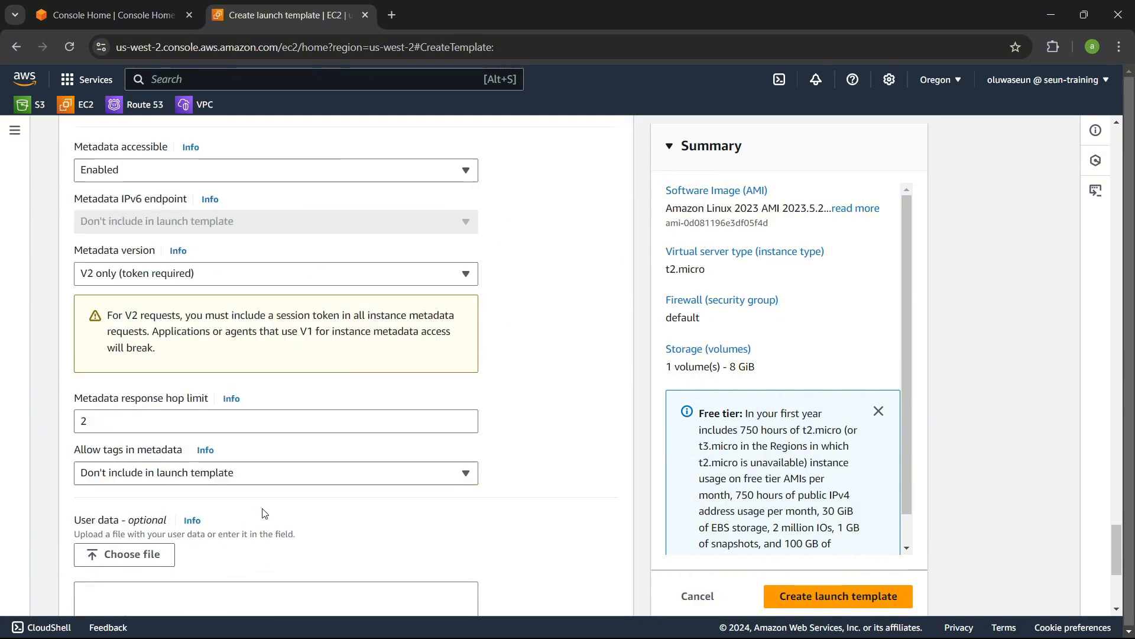
{"action": "left_click", "coordinate": [187, 340]}
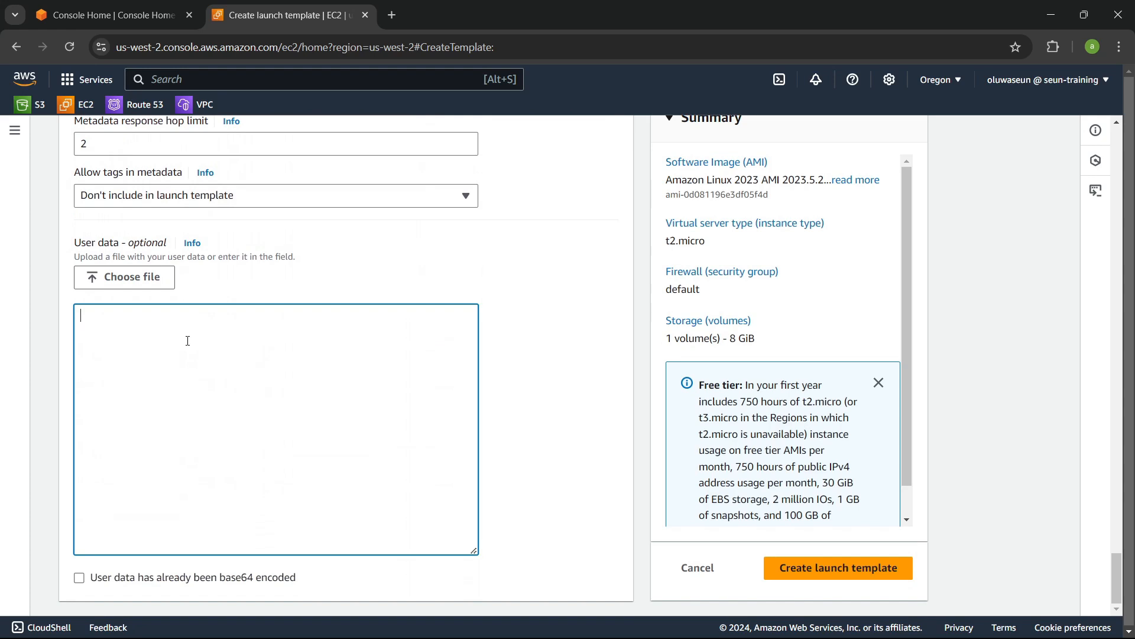
{"action": "type", "text": "#!/bin/bash"}
{"action": "key", "text": "Return"}
{"action": "key", "text": "Return"}
{"action": "type", "text": "yum update -y "}
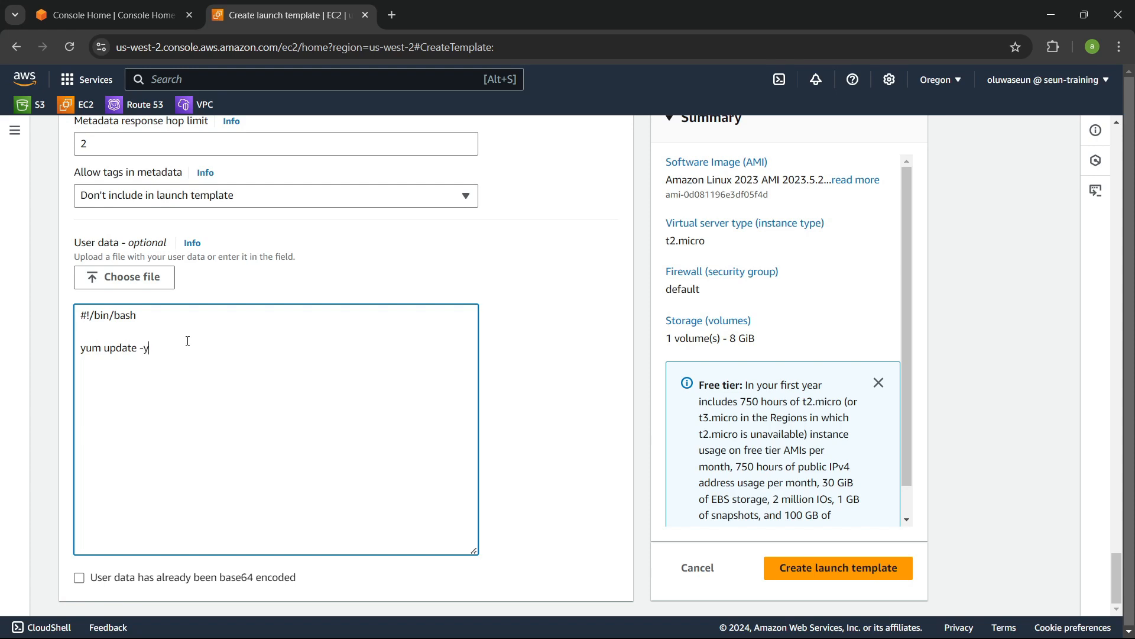
{"action": "type", "text": "yum install httpd -y yum en"}
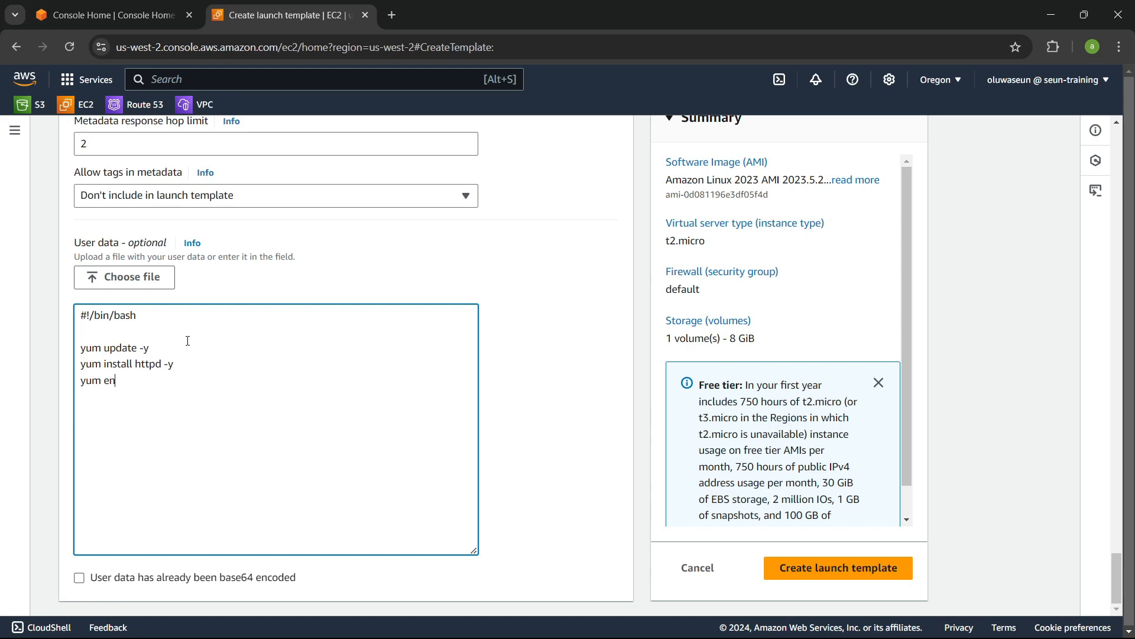
{"action": "type", "text": "able httpd"}
Step: Add the user data lines systemctl enable httpd and systemctl start httpd
{"action": "type", "text": "s"}
{"action": "key", "text": "BackSpace"}
{"action": "key", "text": "BackSpace"}
{"action": "key", "text": "BackSpace"}
{"action": "key", "text": "BackSpace"}
{"action": "key", "text": "BackSpace"}
{"action": "type", "text": "systen"}
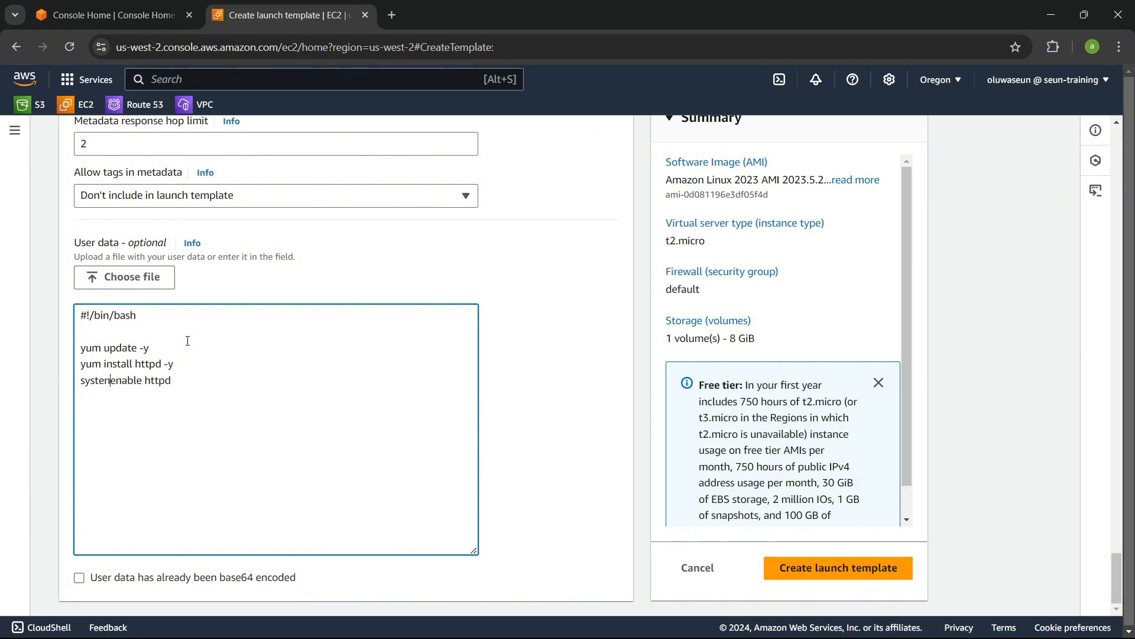
{"action": "key", "text": "BackSpace"}
{"action": "type", "text": "mctl"}
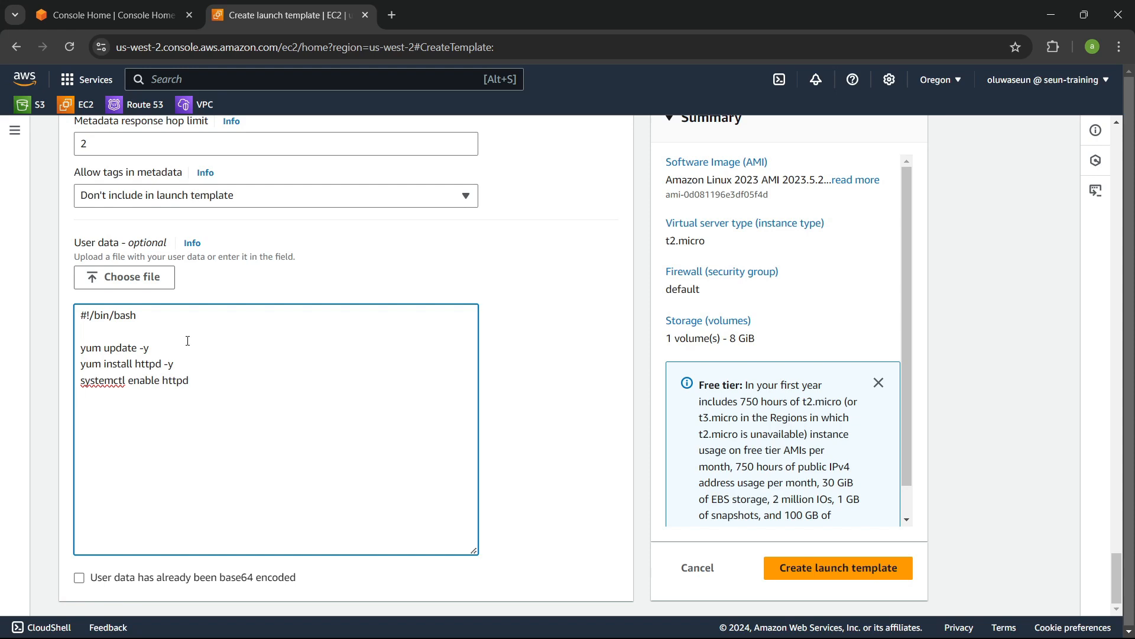
{"action": "type", "text": "systemctl start httpd"}
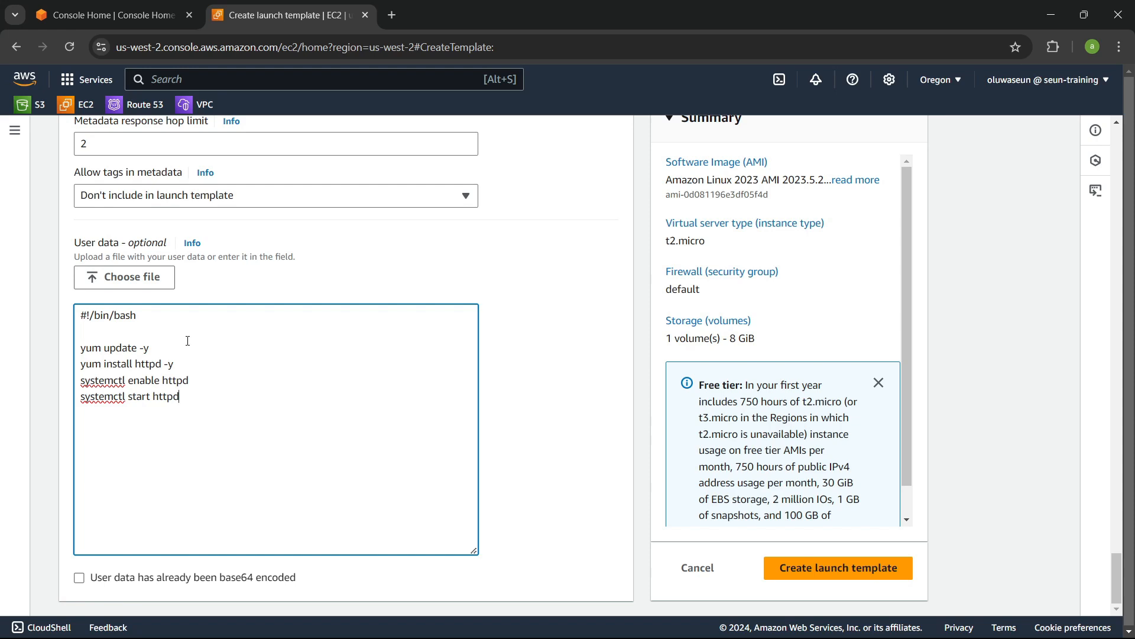
Step: Add the line echo "<h1> Greetings from $(hostname -f) </h1>" > /var/www/html/index.html to the user data
{"action": "type", "text": "echo \"<h"}
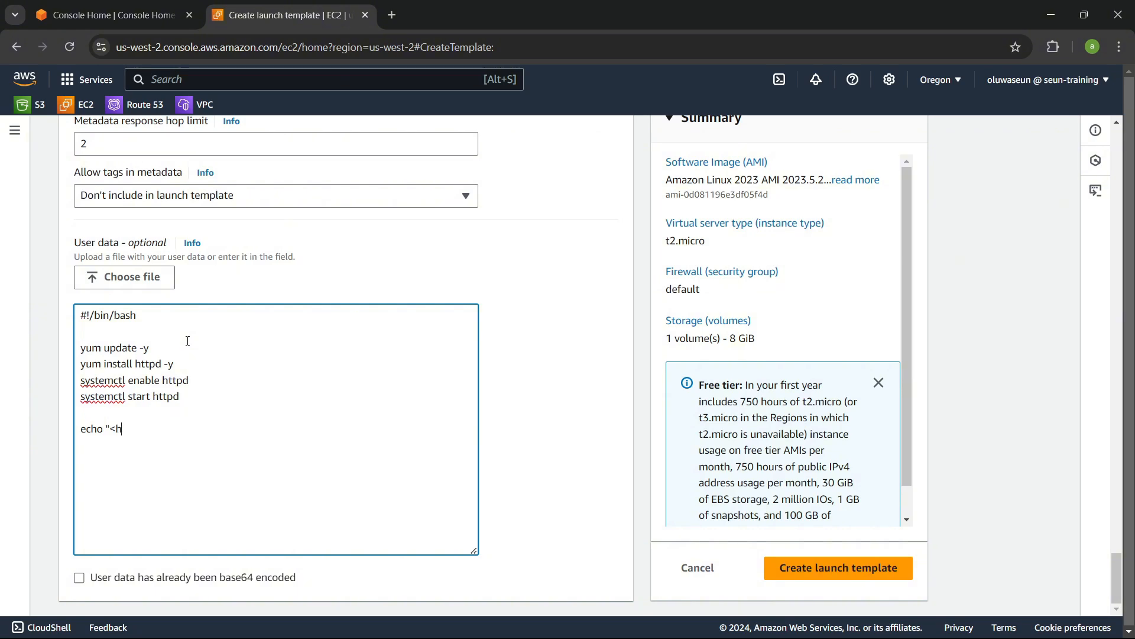
{"action": "type", "text": "1> Greet"}
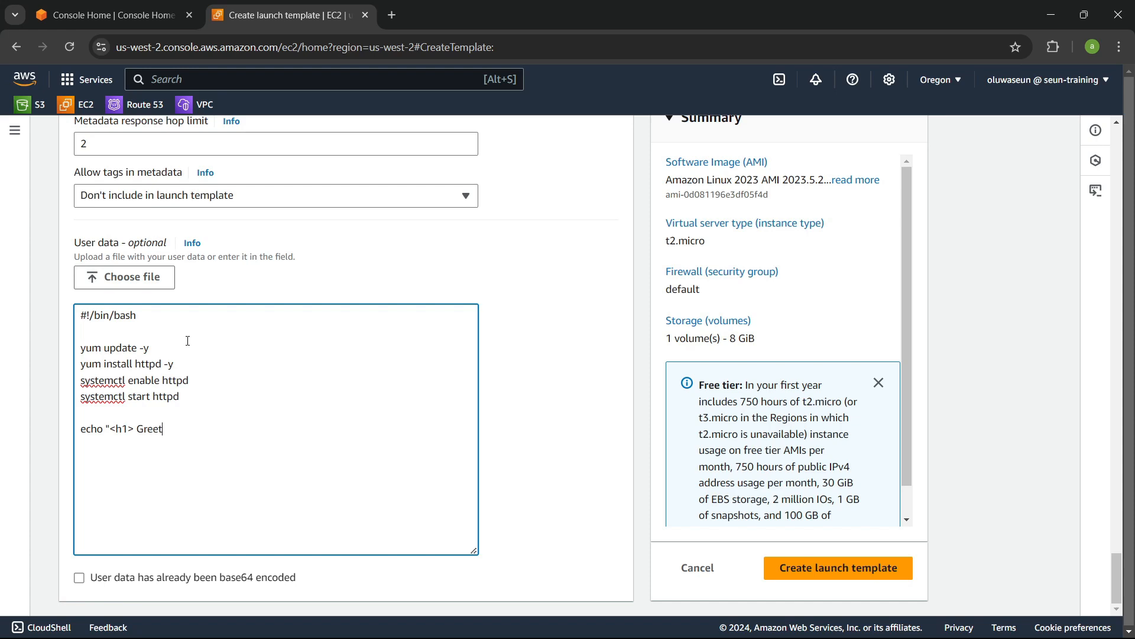
{"action": "type", "text": "ings from $(hostan"}
{"action": "key", "text": "BackSpace"}
{"action": "key", "text": "BackSpace"}
{"action": "type", "text": "name"}
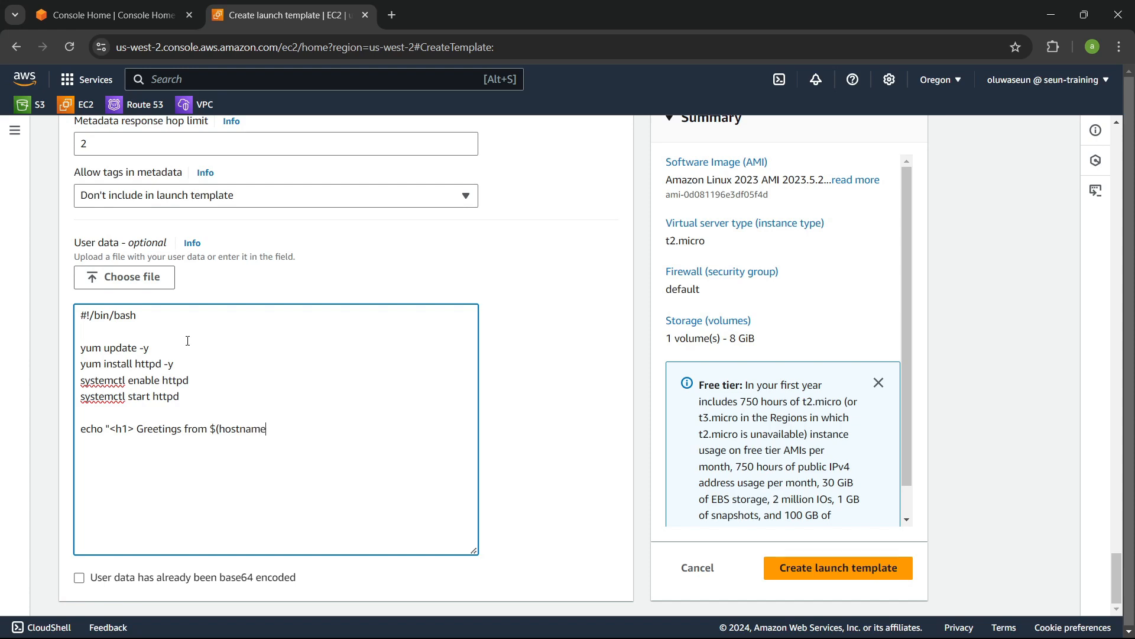
{"action": "type", "text": " -f)\""}
{"action": "key", "text": "BackSpace"}
{"action": "type", "text": "</h1>\" > /var/www/html"}
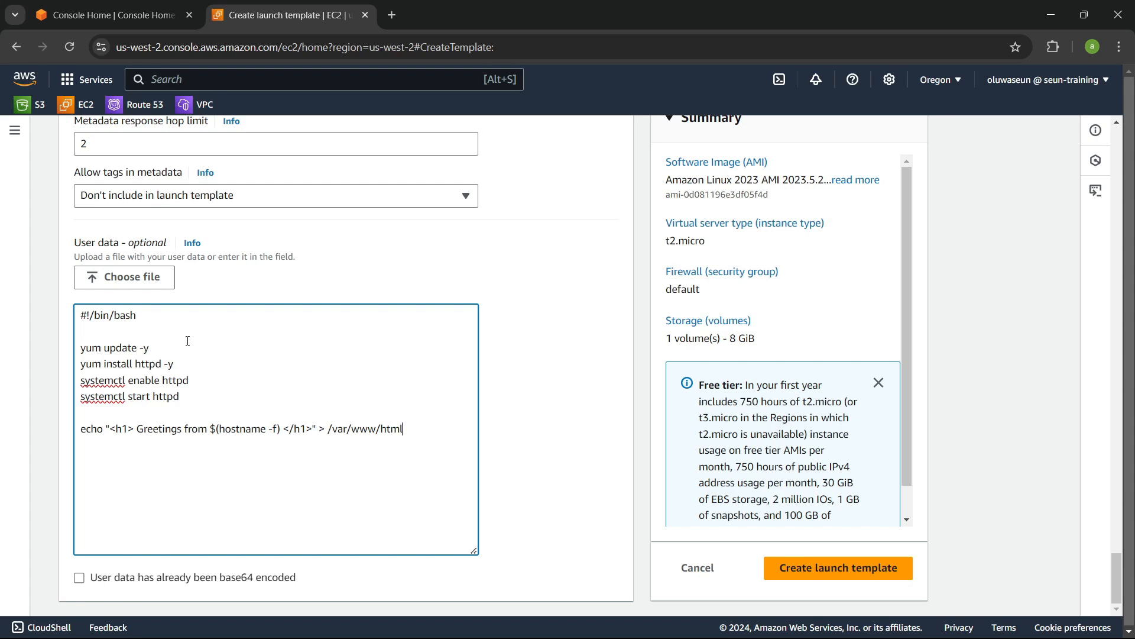
{"action": "type", "text": "/index.html"}
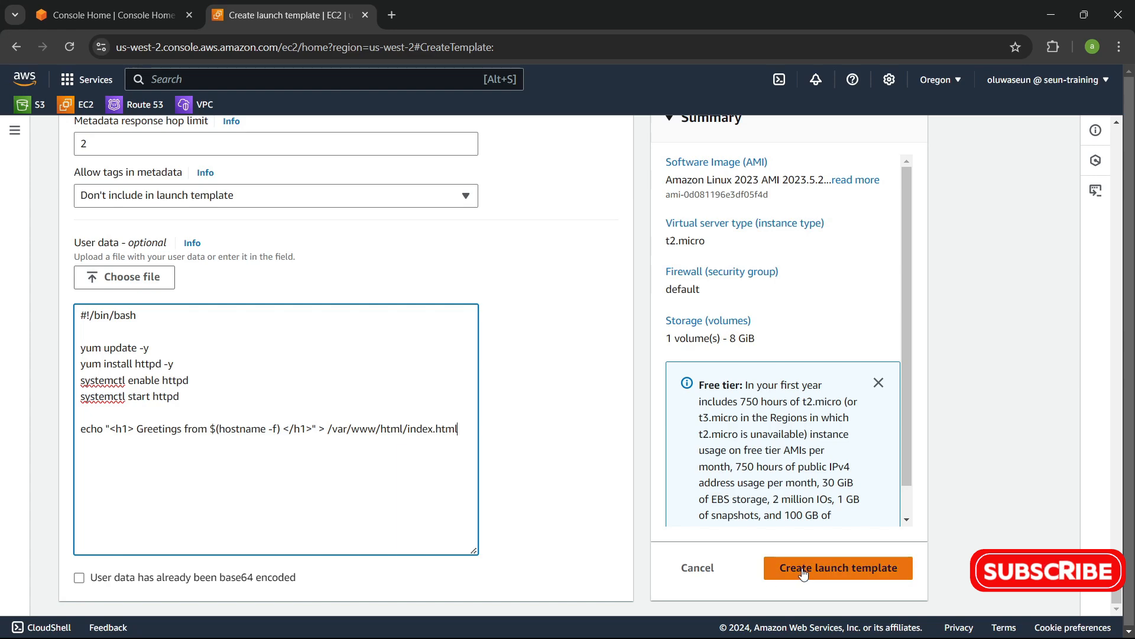
Step: Create the launch template
{"action": "left_click", "coordinate": [775, 568]}
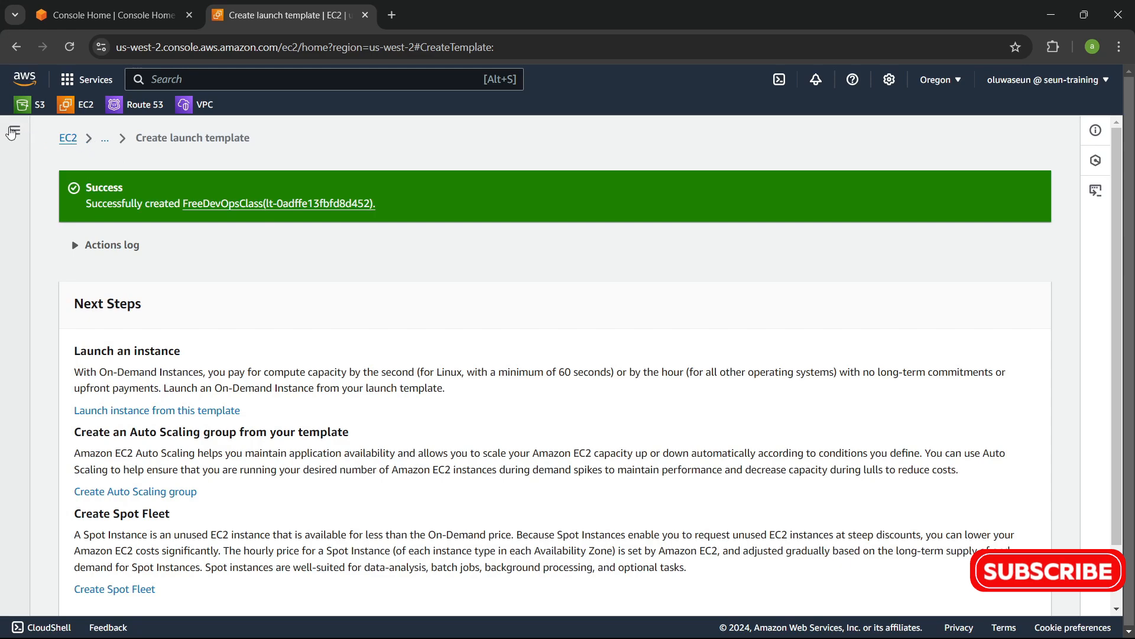
{"action": "left_click", "coordinate": [16, 131]}
{"action": "scroll", "coordinate": [71, 349], "scroll_direction": "down", "scroll_amount": 6}
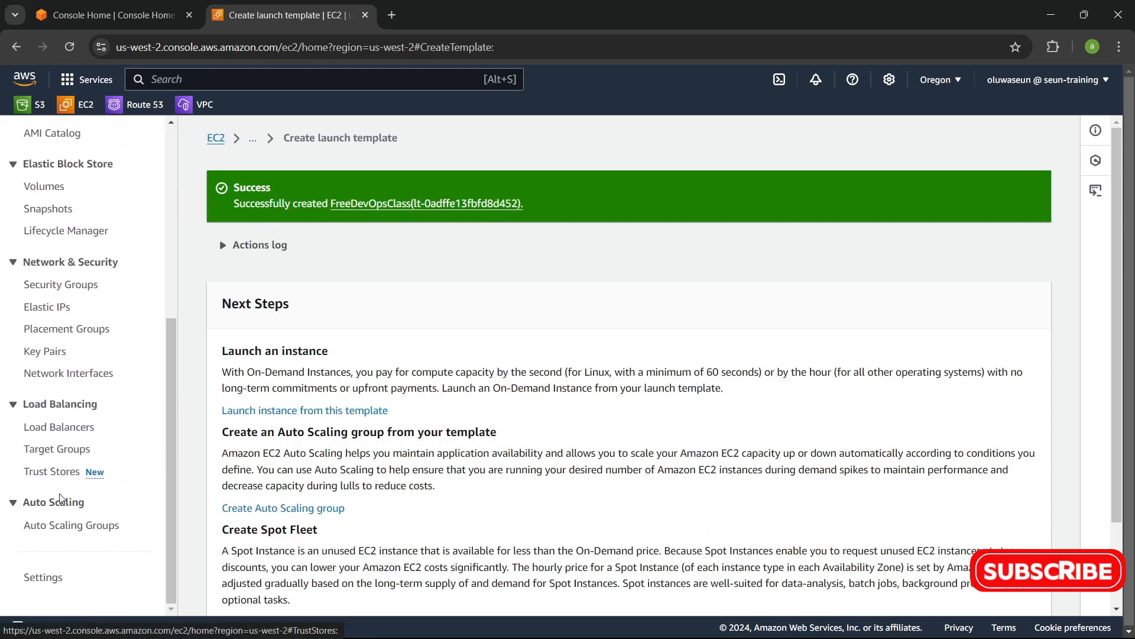
Step: Start creating a new Auto Scaling group named CLASS-ASG
{"action": "left_click", "coordinate": [61, 528]}
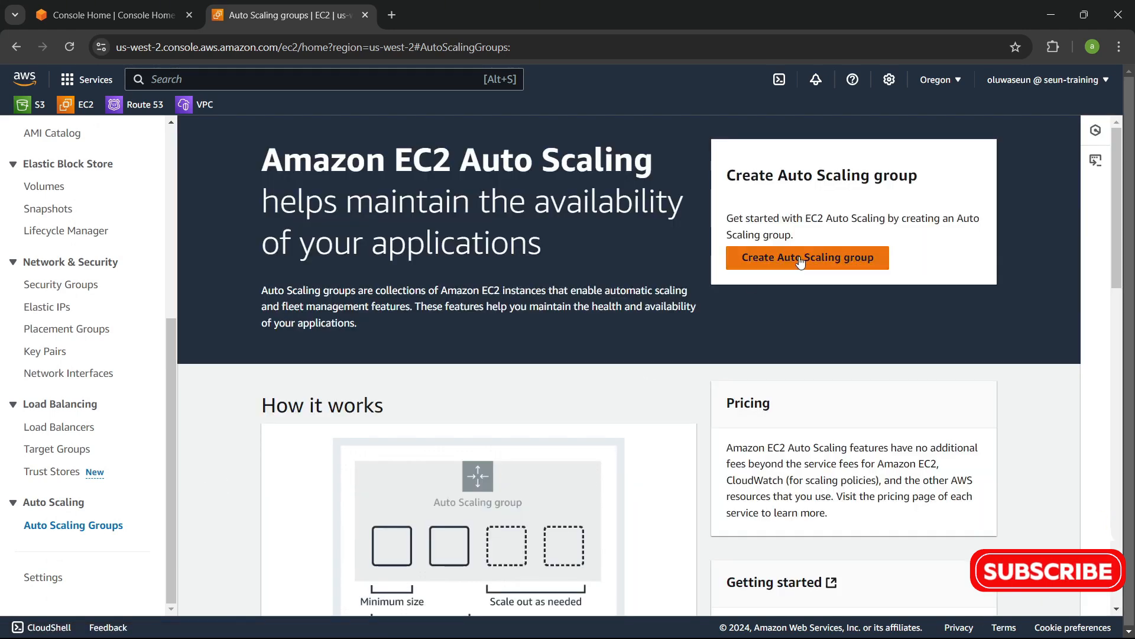
{"action": "left_click", "coordinate": [796, 259]}
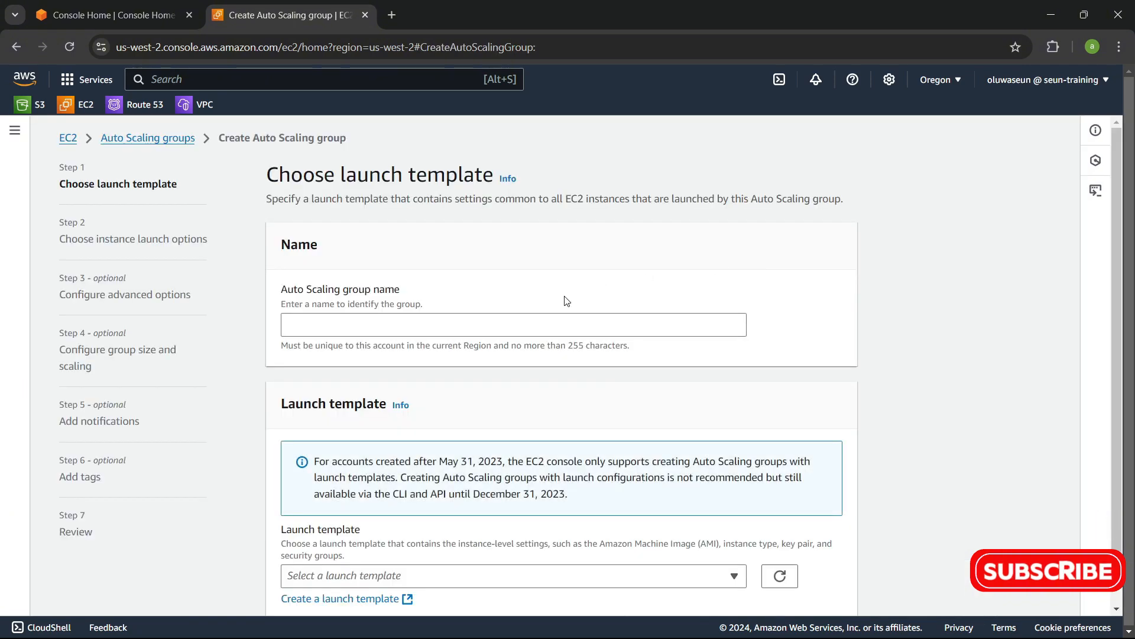
{"action": "left_click", "coordinate": [556, 324]}
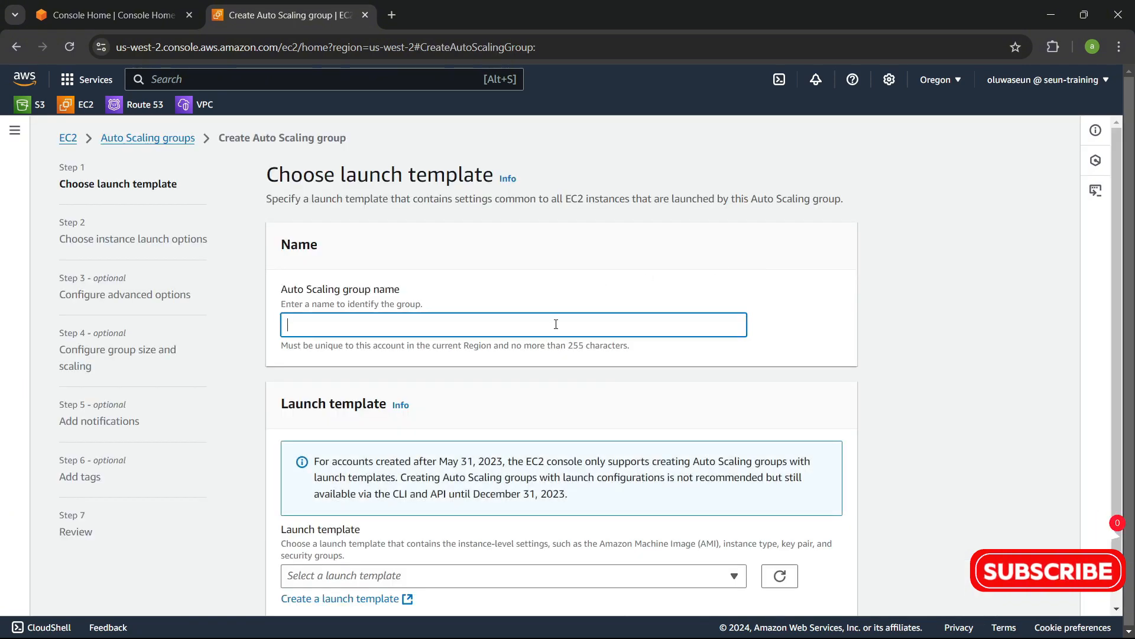
{"action": "type", "text": "CLA"}
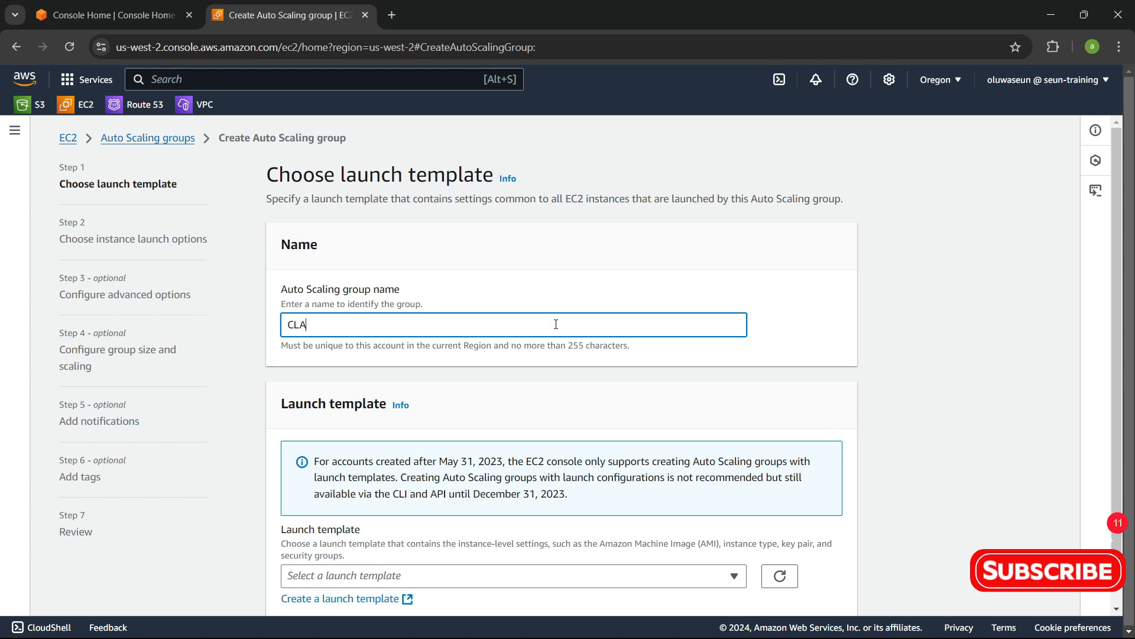
{"action": "type", "text": "SS-ASG"}
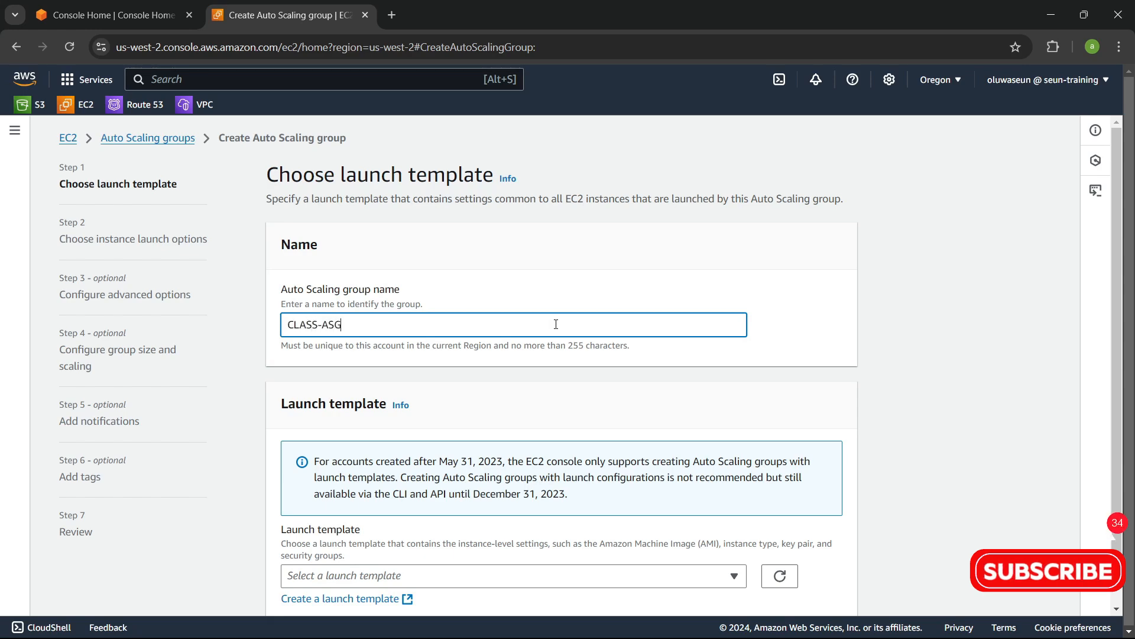
Step: Choose the FreeDevOpsClass launch template for the Auto Scaling group
{"action": "scroll", "coordinate": [556, 326], "scroll_direction": "down", "scroll_amount": 2}
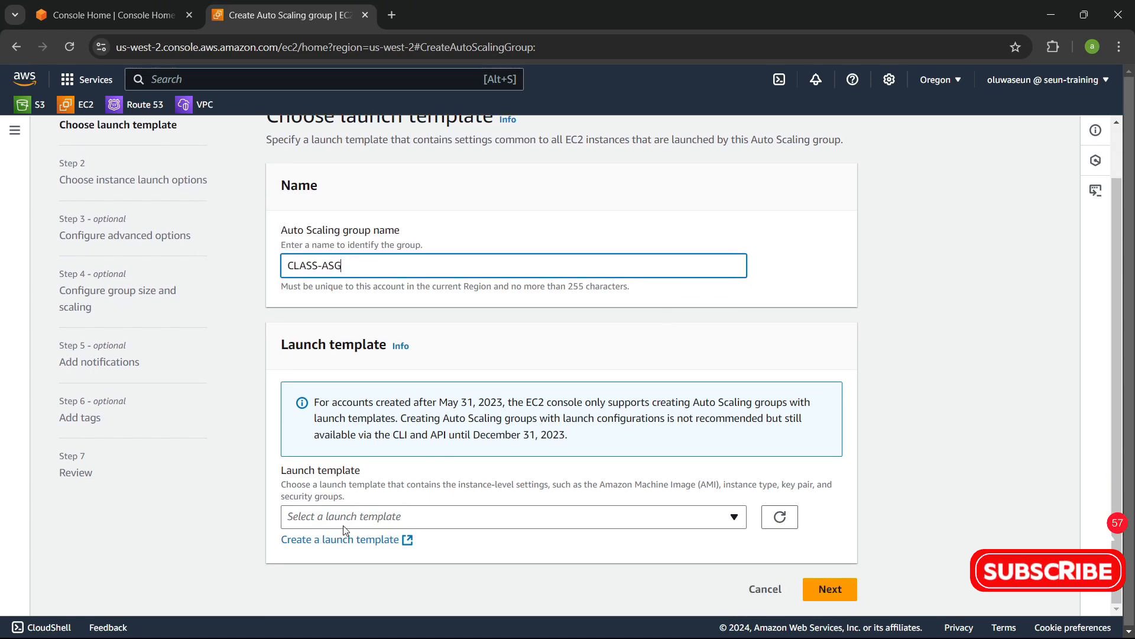
{"action": "left_click", "coordinate": [364, 521]}
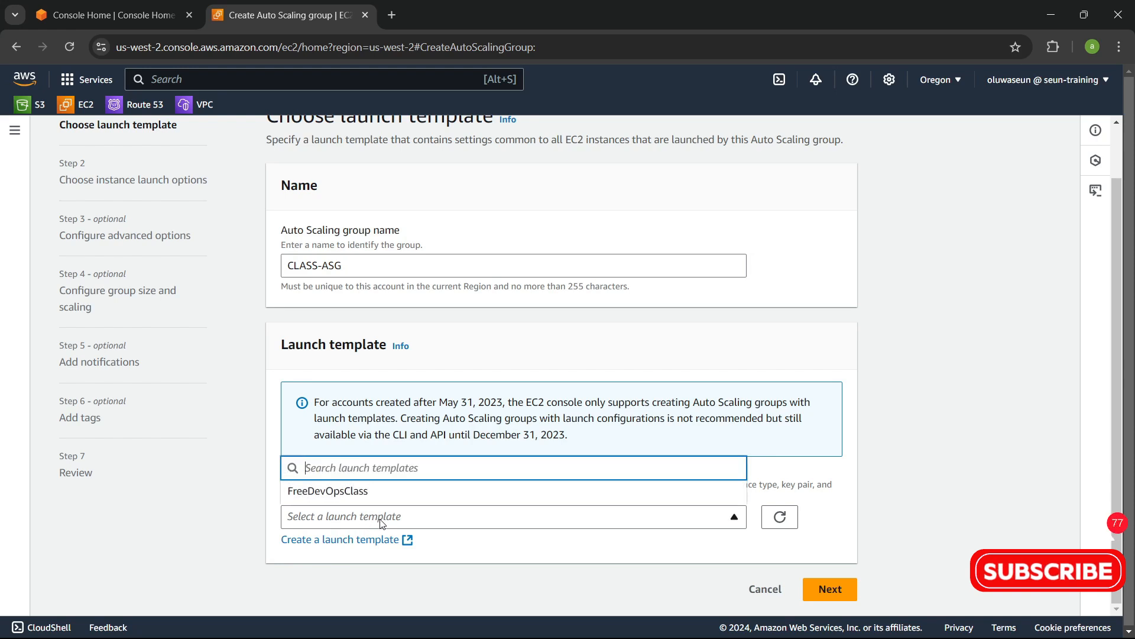
{"action": "left_click", "coordinate": [372, 523]}
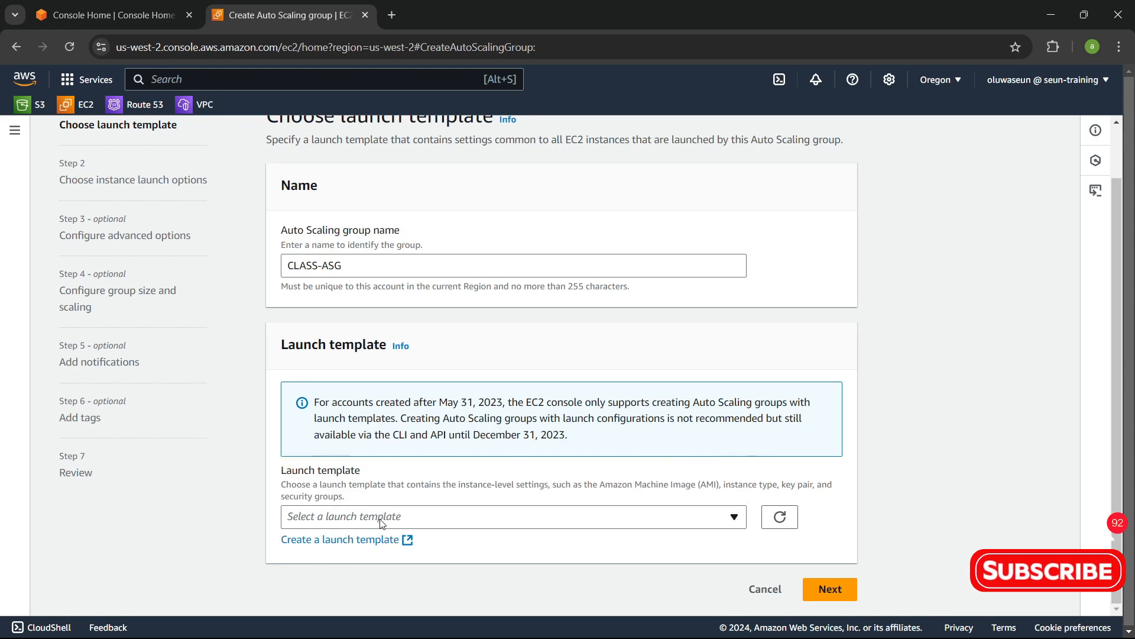
{"action": "left_click", "coordinate": [382, 523]}
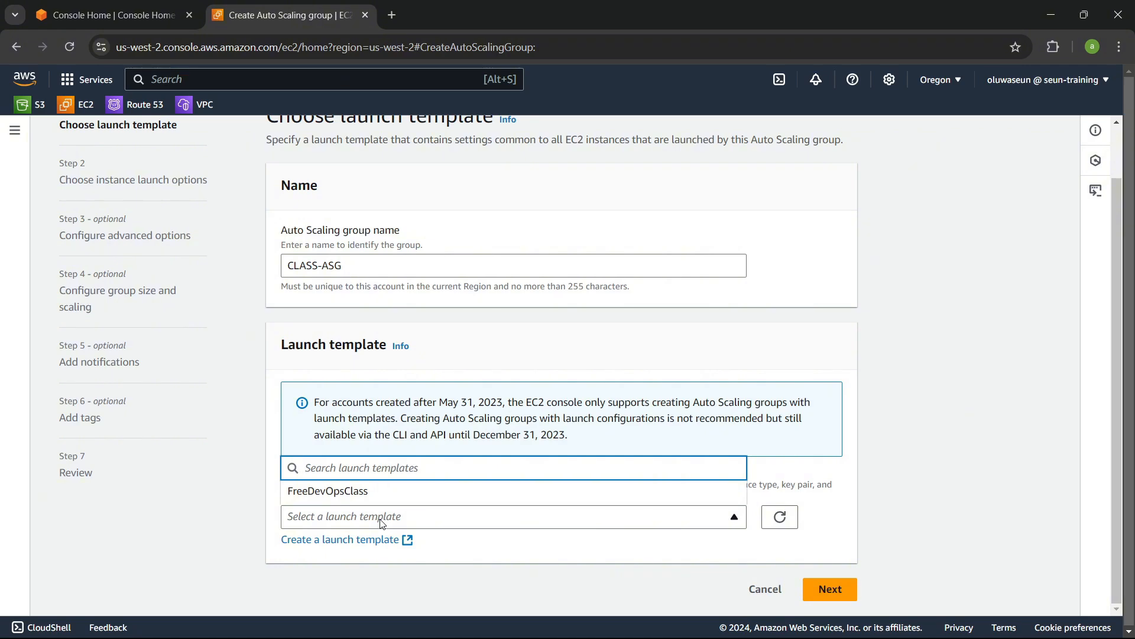
{"action": "left_click", "coordinate": [368, 491]}
Step: Keep the Default (1) template version and continue to the instance launch options
{"action": "scroll", "coordinate": [584, 466], "scroll_direction": "down", "scroll_amount": 5}
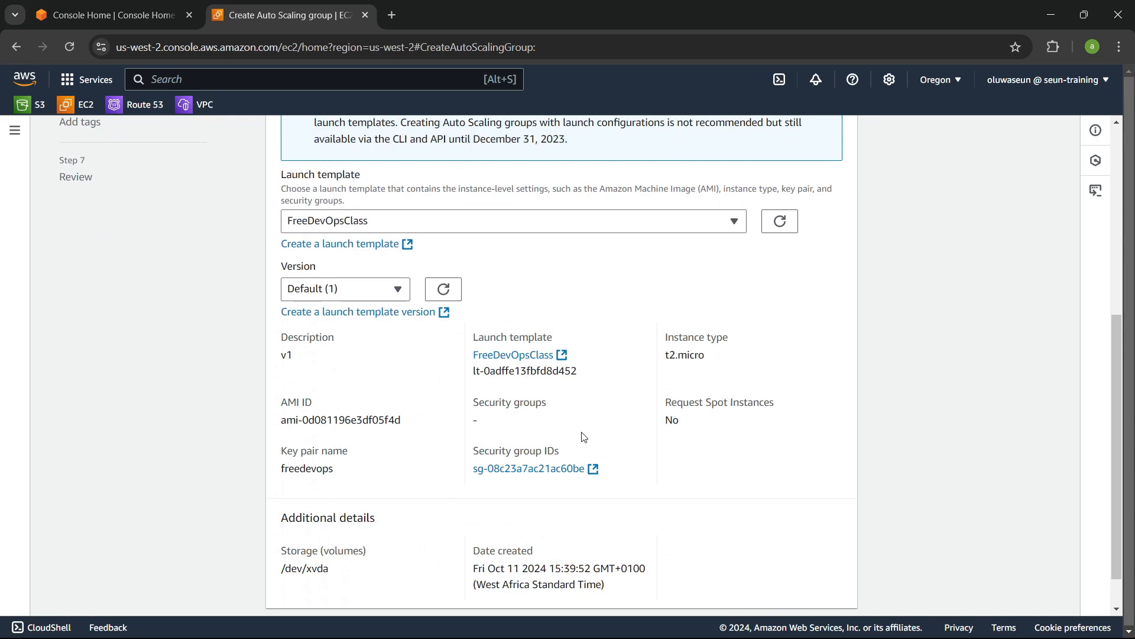
{"action": "scroll", "coordinate": [398, 377], "scroll_direction": "down", "scroll_amount": 1}
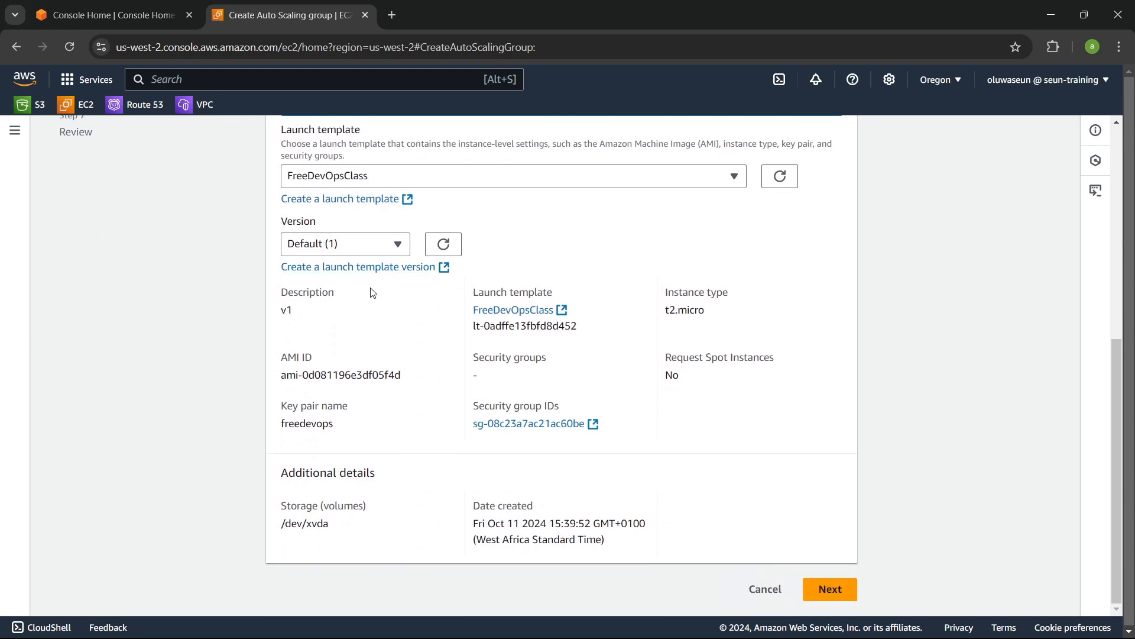
{"action": "left_click", "coordinate": [334, 243]}
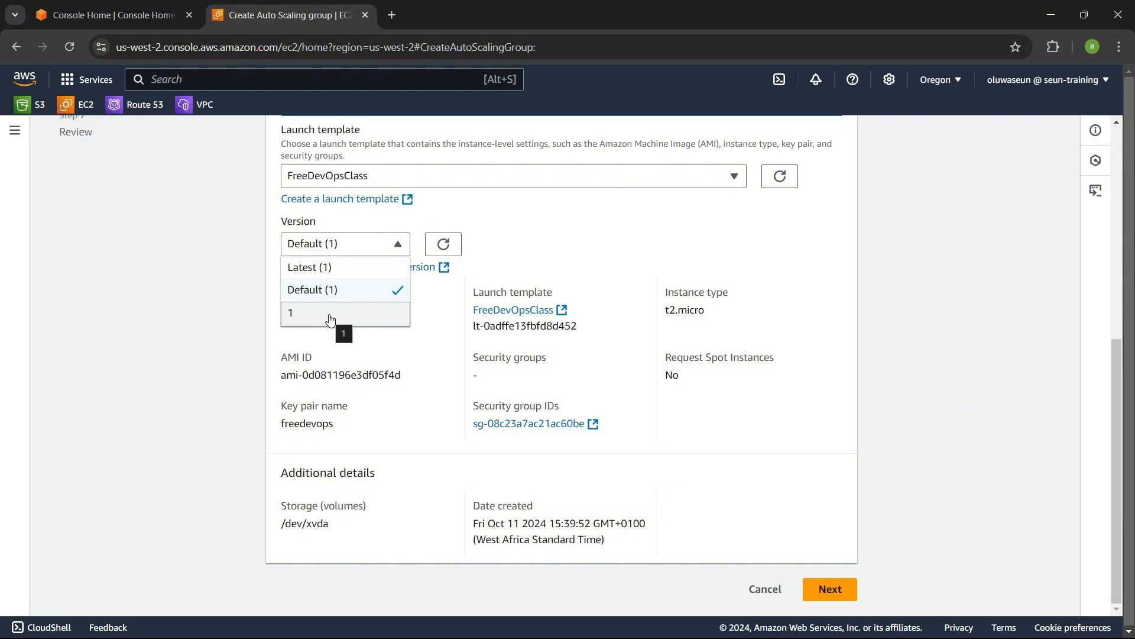
{"action": "left_click", "coordinate": [631, 307]}
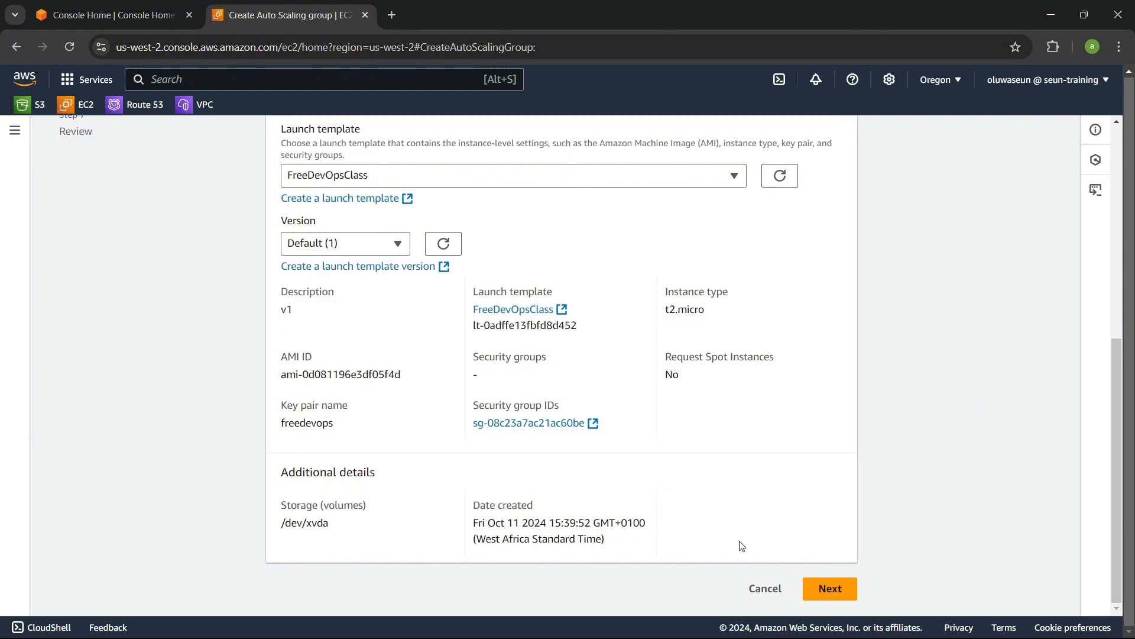
{"action": "left_click", "coordinate": [830, 588]}
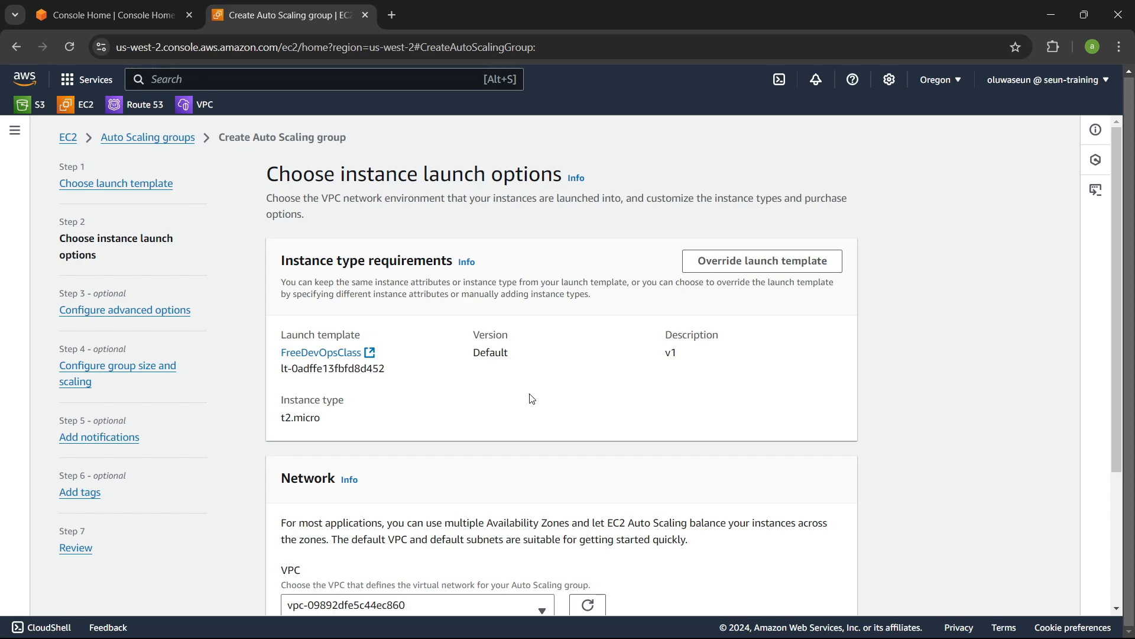
{"action": "scroll", "coordinate": [613, 365], "scroll_direction": "down", "scroll_amount": 1}
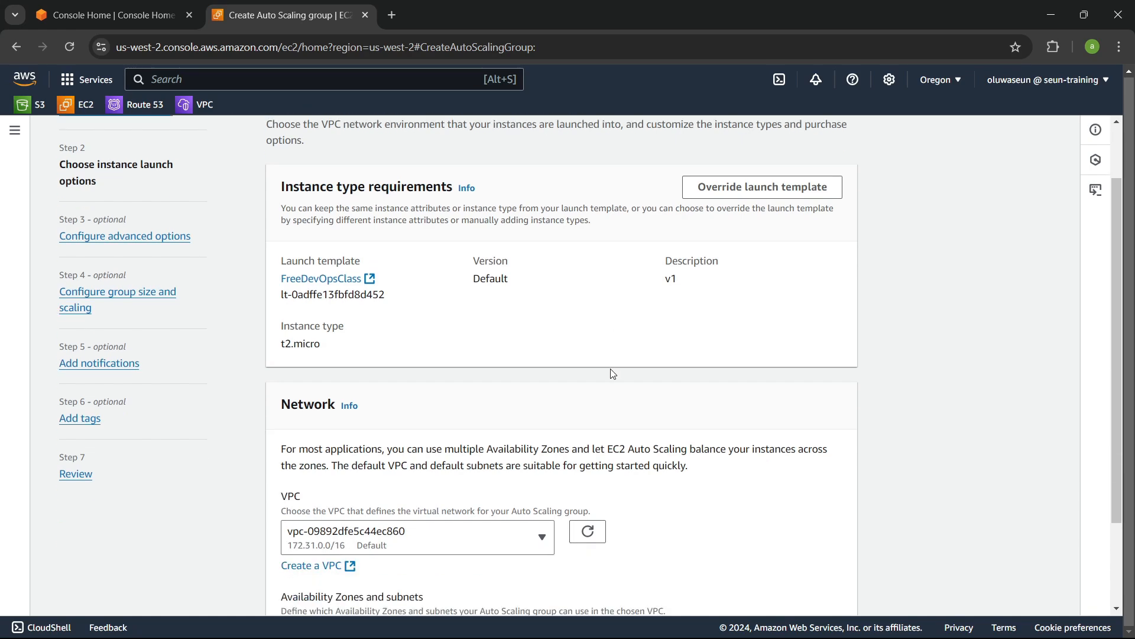
{"action": "scroll", "coordinate": [611, 372], "scroll_direction": "up", "scroll_amount": 1}
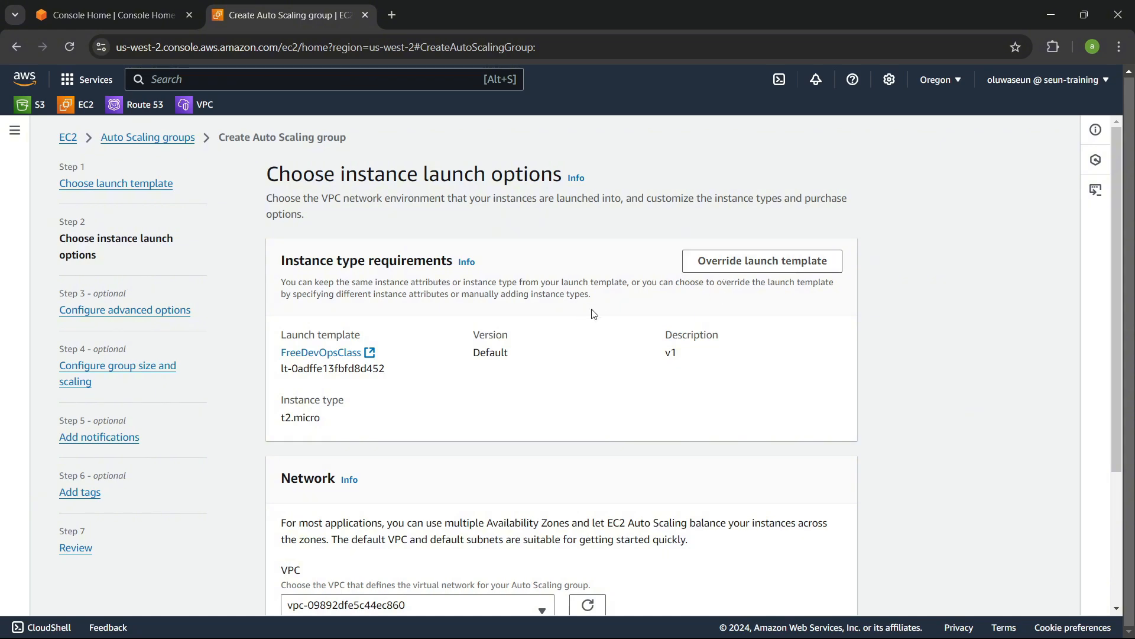
Step: Choose the class-vpc VPC for the Auto Scaling group's network
{"action": "scroll", "coordinate": [612, 299], "scroll_direction": "down", "scroll_amount": 3}
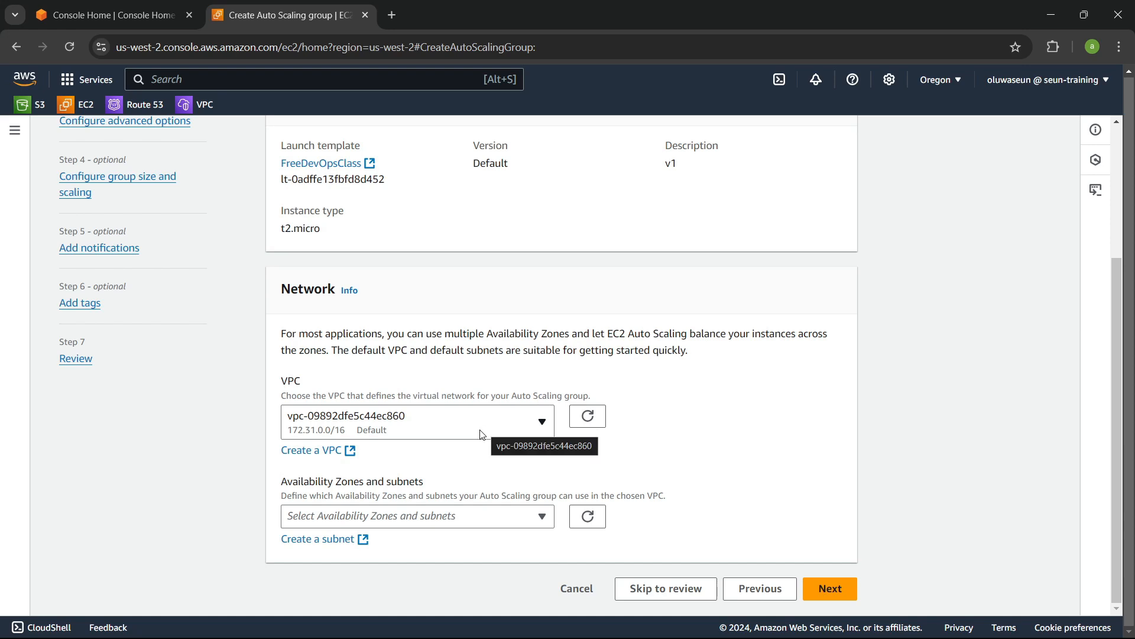
{"action": "triple_click", "coordinate": [422, 468]}
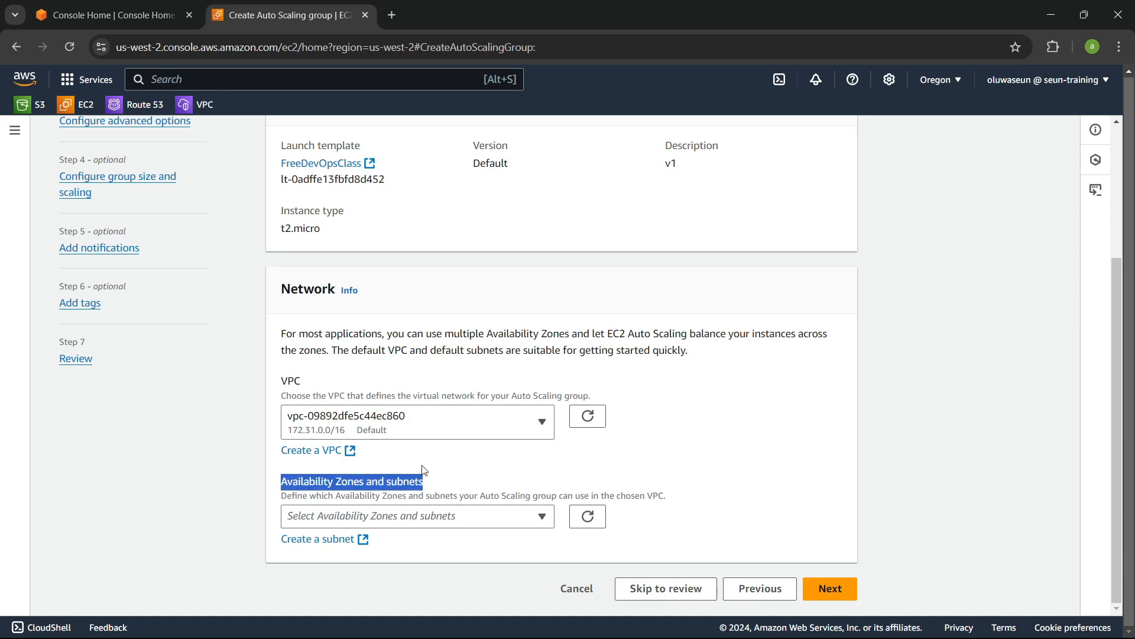
{"action": "left_click", "coordinate": [455, 433]}
{"action": "left_click", "coordinate": [395, 480]}
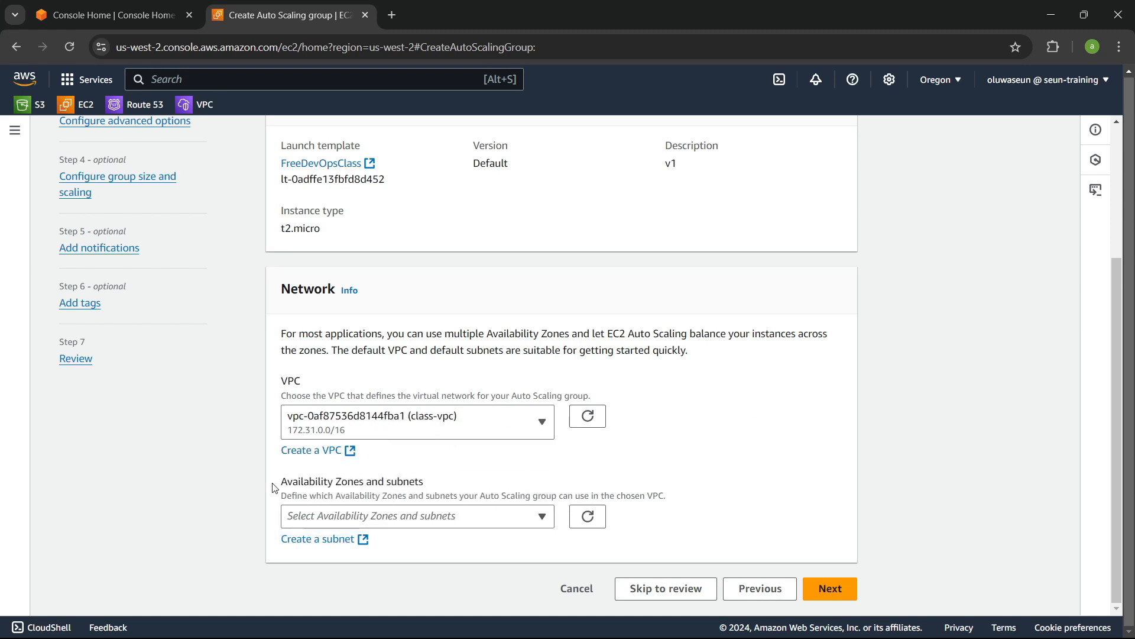
Step: Select the class-subnet-a-public and class-subnet-b-public subnets, then continue to the advanced options
{"action": "left_click_drag", "start_coordinate": [272, 487], "coordinate": [444, 482]}
{"action": "left_click", "coordinate": [466, 479]}
{"action": "left_click", "coordinate": [467, 516]}
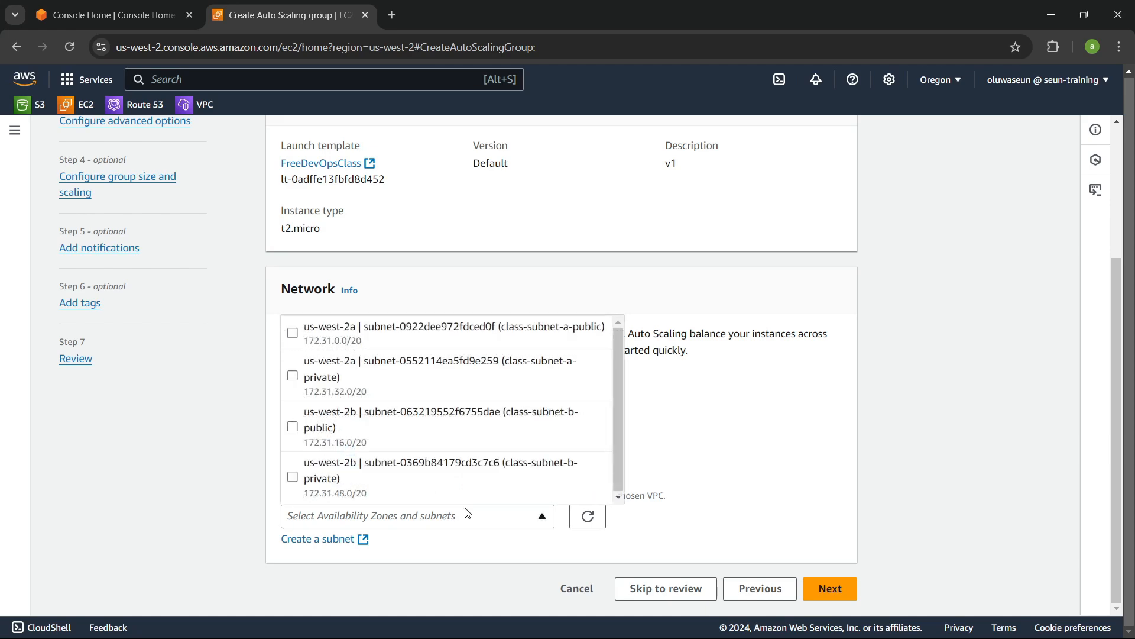
{"action": "scroll", "coordinate": [466, 472], "scroll_direction": "up", "scroll_amount": 2}
{"action": "scroll", "coordinate": [467, 452], "scroll_direction": "down", "scroll_amount": 1}
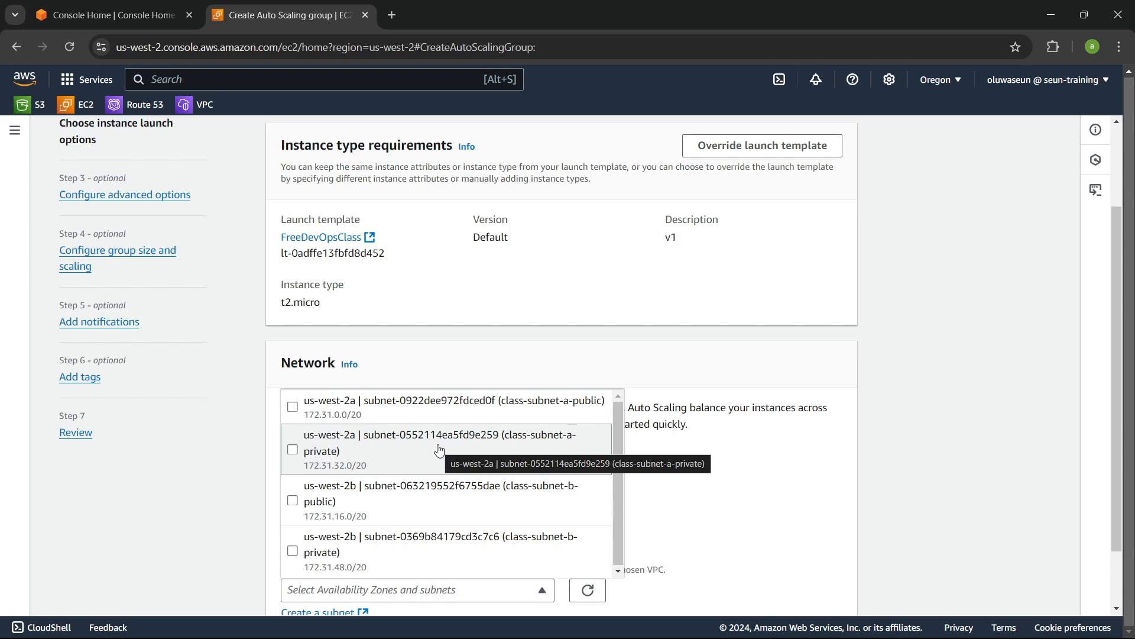
{"action": "left_click", "coordinate": [443, 410]}
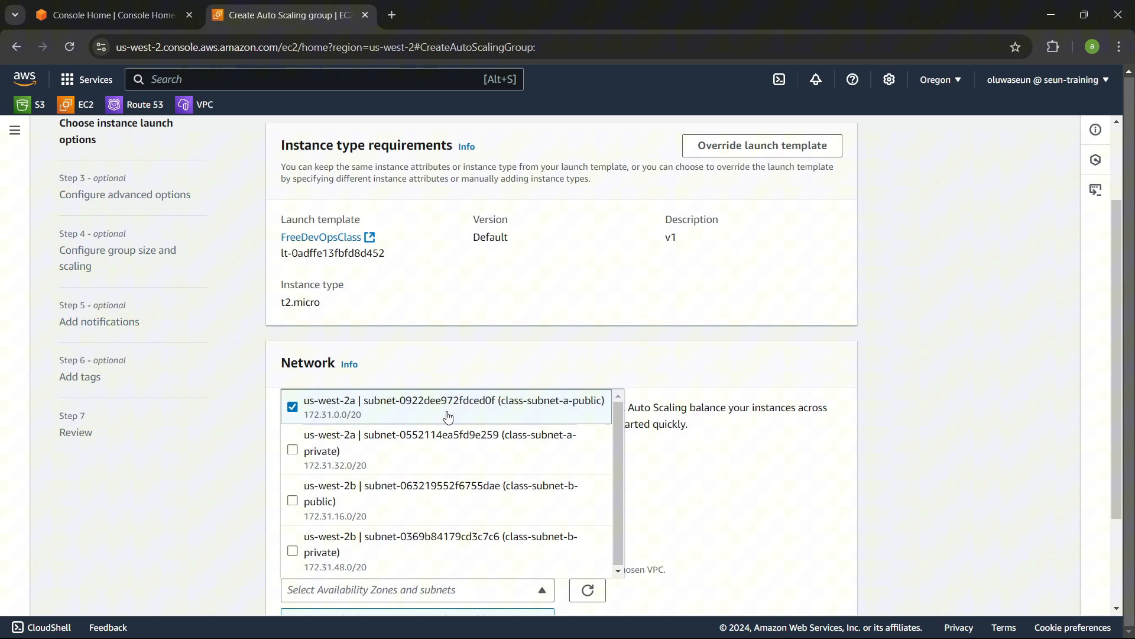
{"action": "left_click", "coordinate": [498, 502]}
{"action": "scroll", "coordinate": [484, 497], "scroll_direction": "down", "scroll_amount": 3}
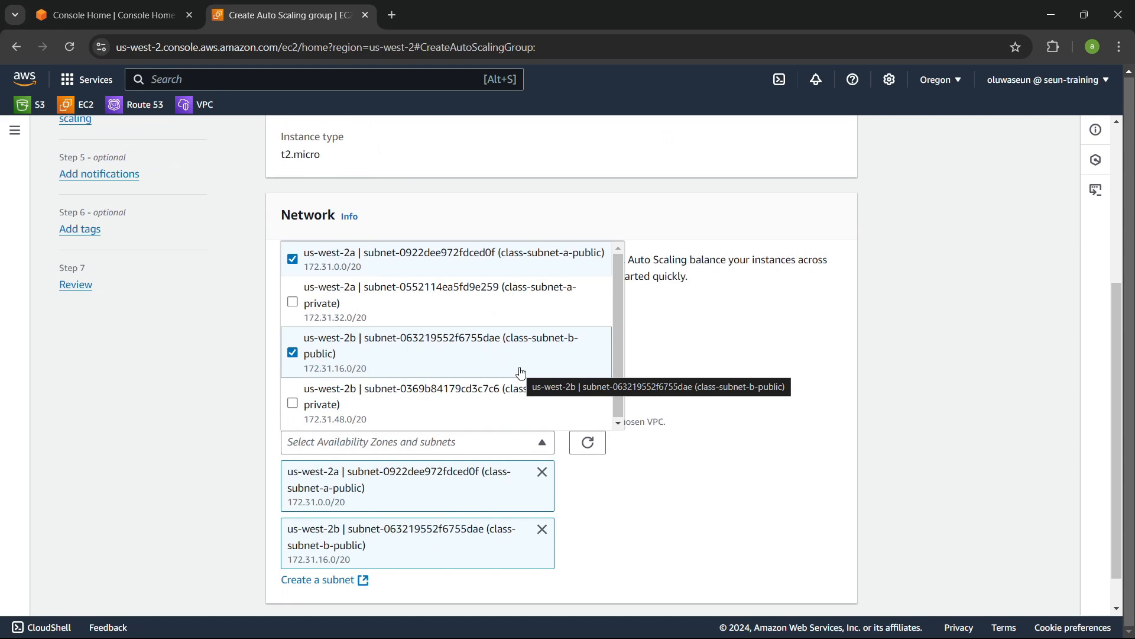
{"action": "left_click", "coordinate": [750, 390]}
{"action": "scroll", "coordinate": [750, 397], "scroll_direction": "down", "scroll_amount": 1}
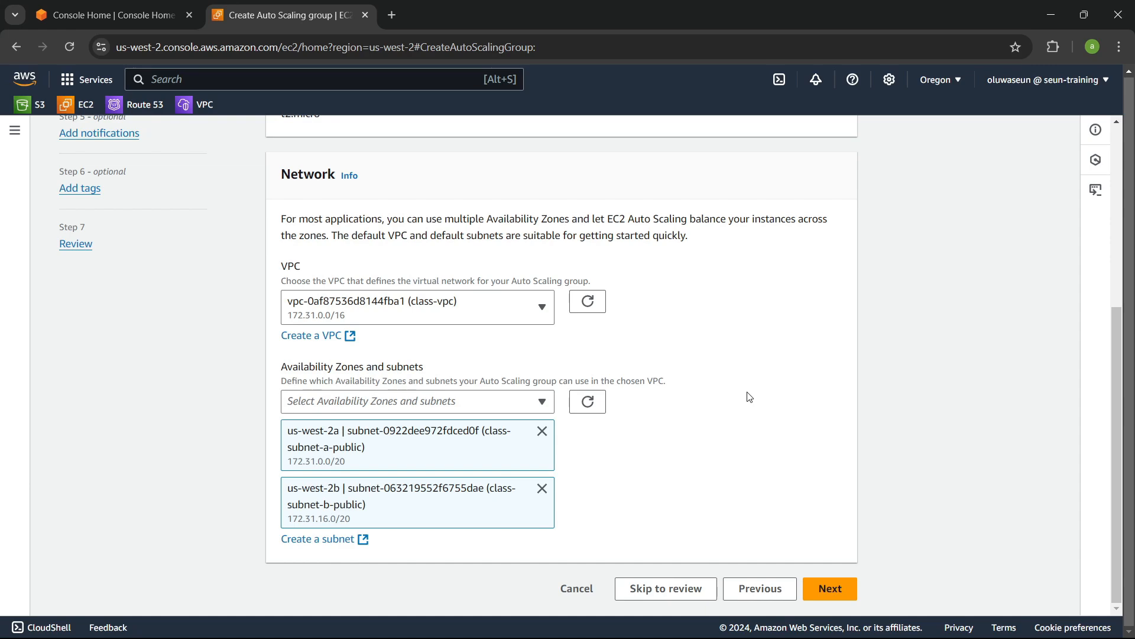
{"action": "left_click", "coordinate": [830, 589]}
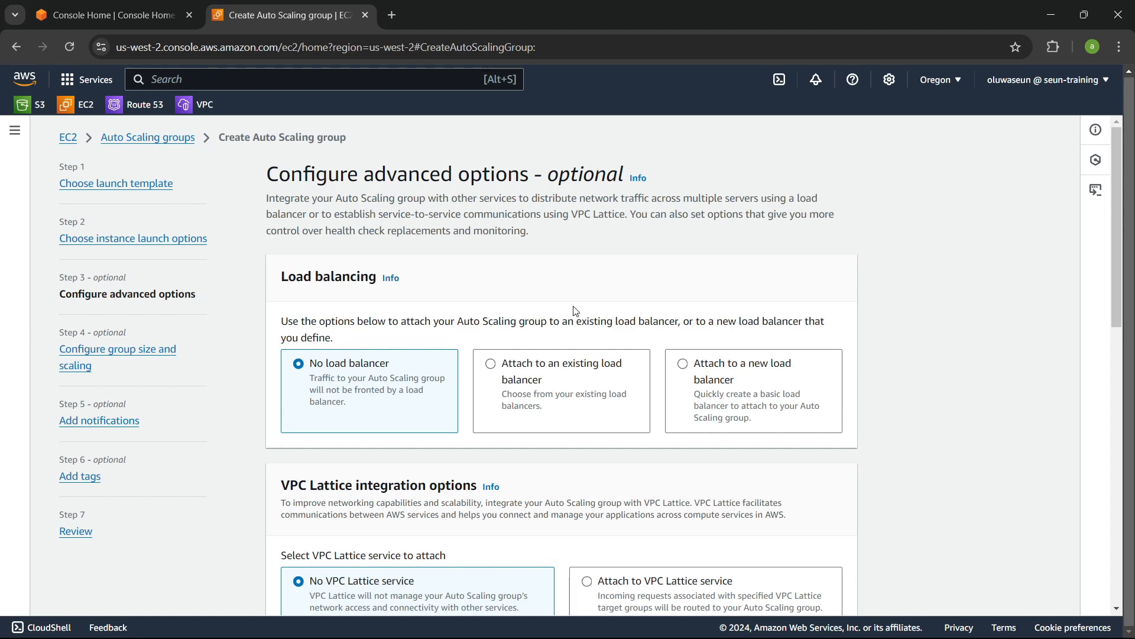
Step: Attach a new Application Load Balancer and set its scheme to Internet-facing
{"action": "scroll", "coordinate": [577, 309], "scroll_direction": "down", "scroll_amount": 4}
{"action": "scroll", "coordinate": [572, 322], "scroll_direction": "up", "scroll_amount": 2}
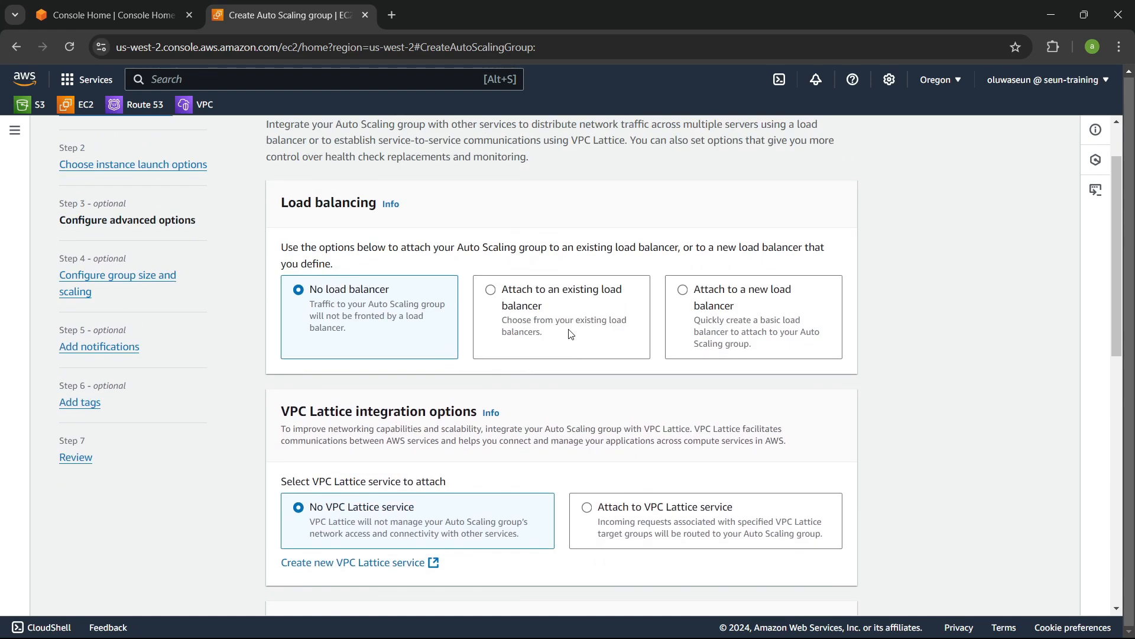
{"action": "left_click", "coordinate": [721, 294]}
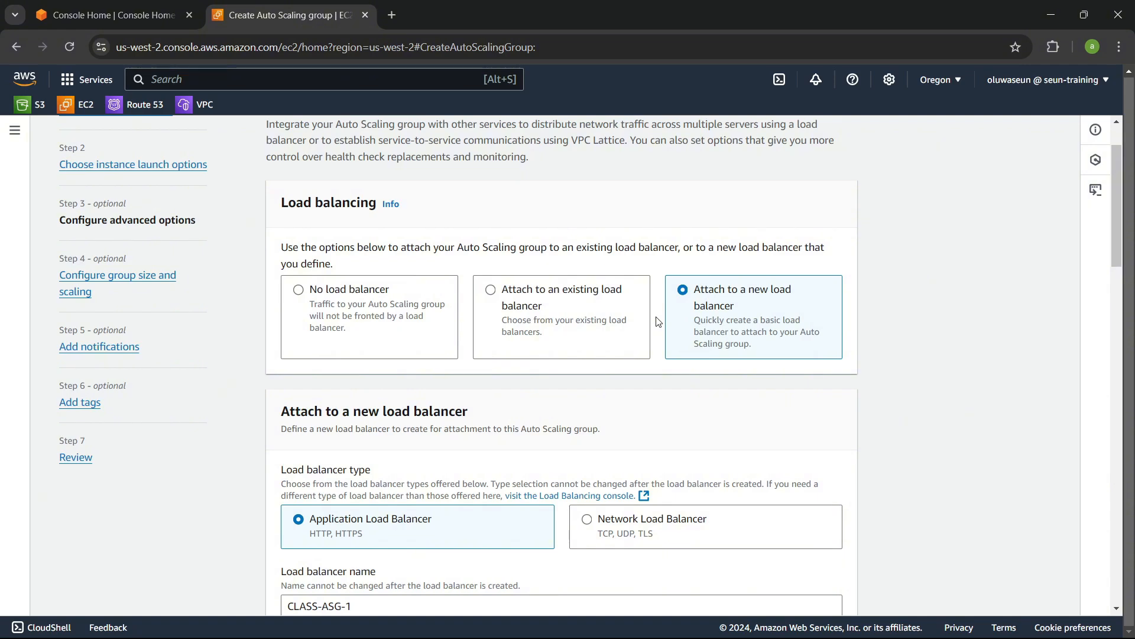
{"action": "scroll", "coordinate": [658, 321], "scroll_direction": "down", "scroll_amount": 3}
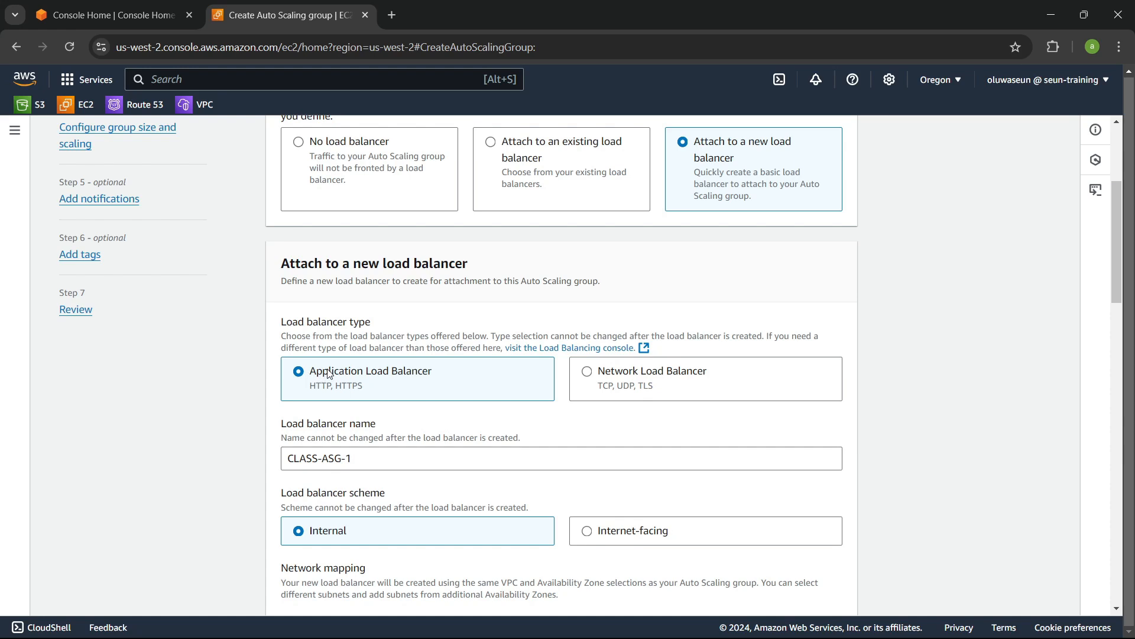
{"action": "scroll", "coordinate": [473, 364], "scroll_direction": "down", "scroll_amount": 3}
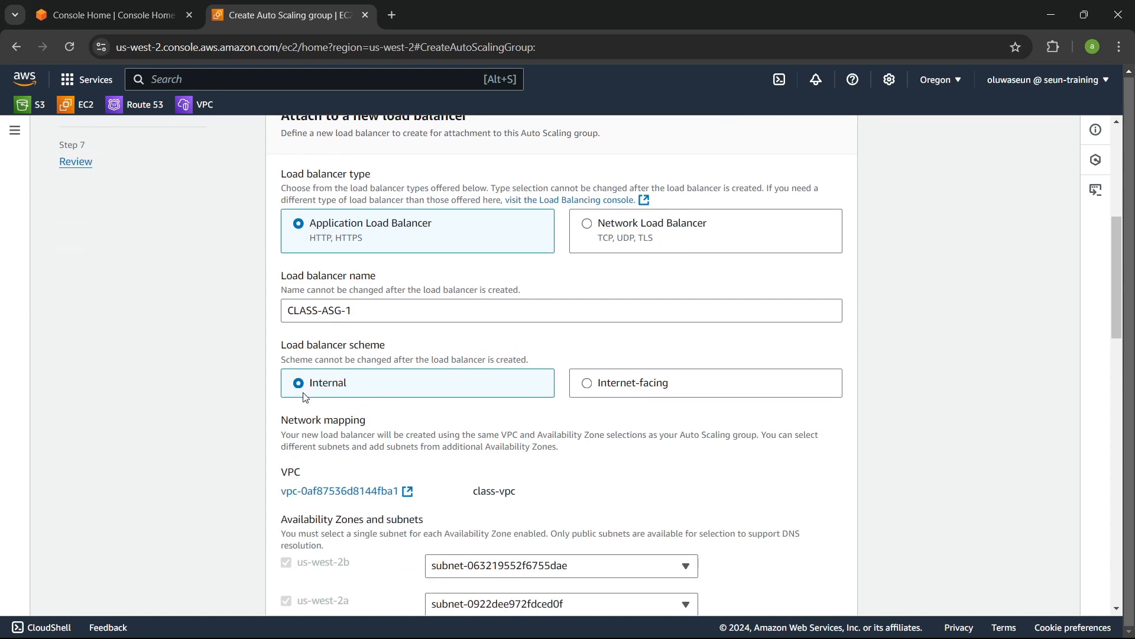
{"action": "left_click", "coordinate": [608, 393]}
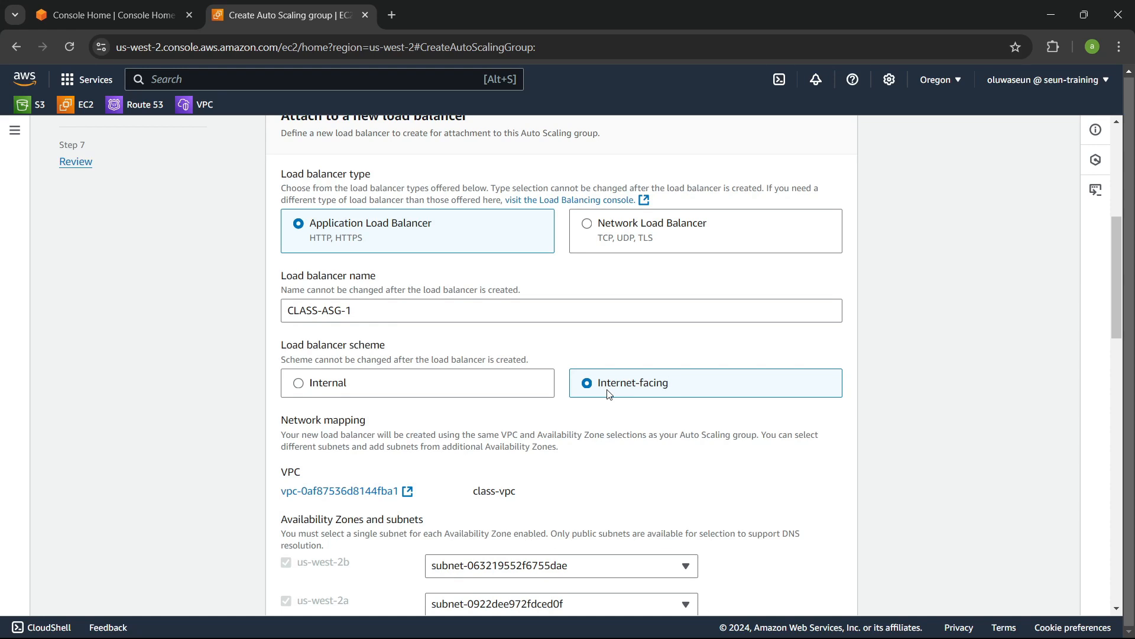
Step: Set the HTTP port 80 listener's default routing to create a new target group
{"action": "scroll", "coordinate": [610, 390], "scroll_direction": "down", "scroll_amount": 3}
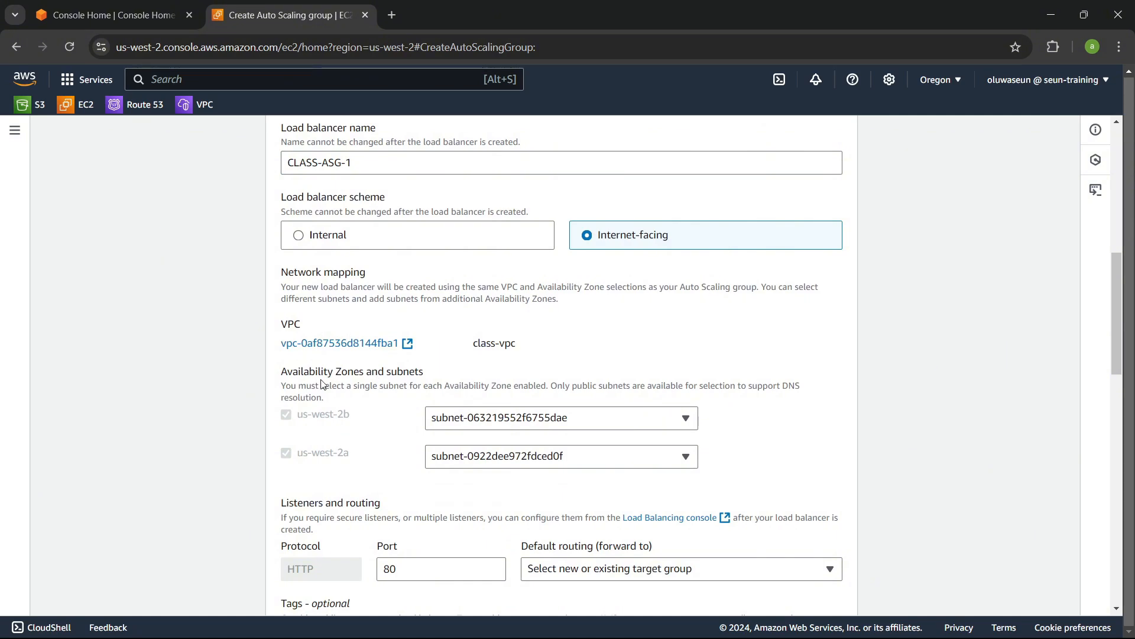
{"action": "scroll", "coordinate": [554, 397], "scroll_direction": "down", "scroll_amount": 3}
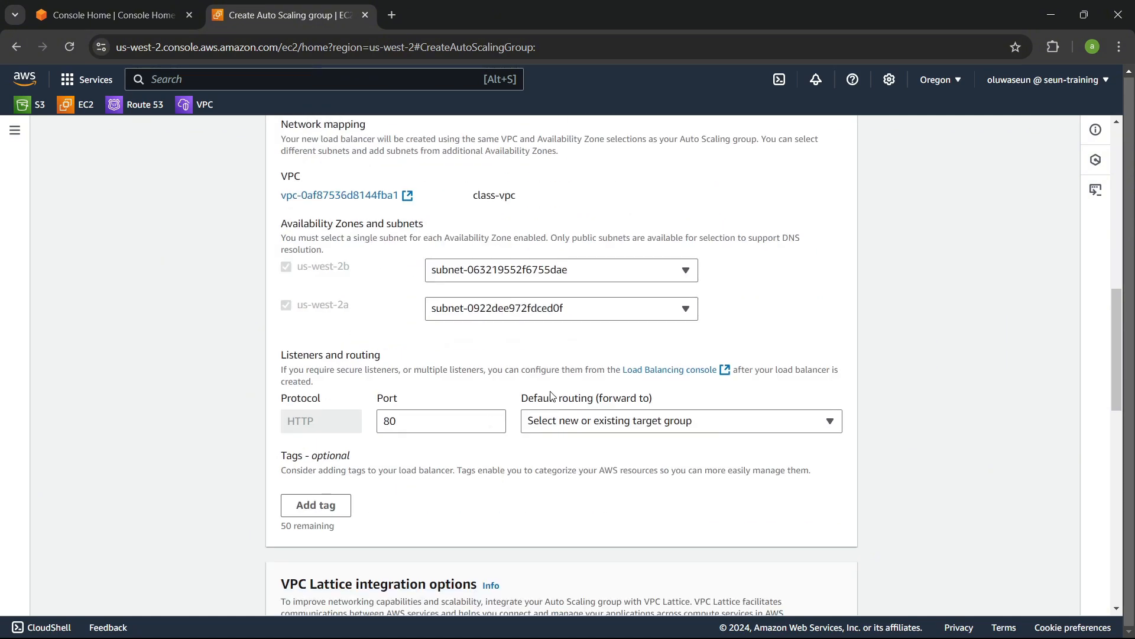
{"action": "left_click", "coordinate": [580, 427]}
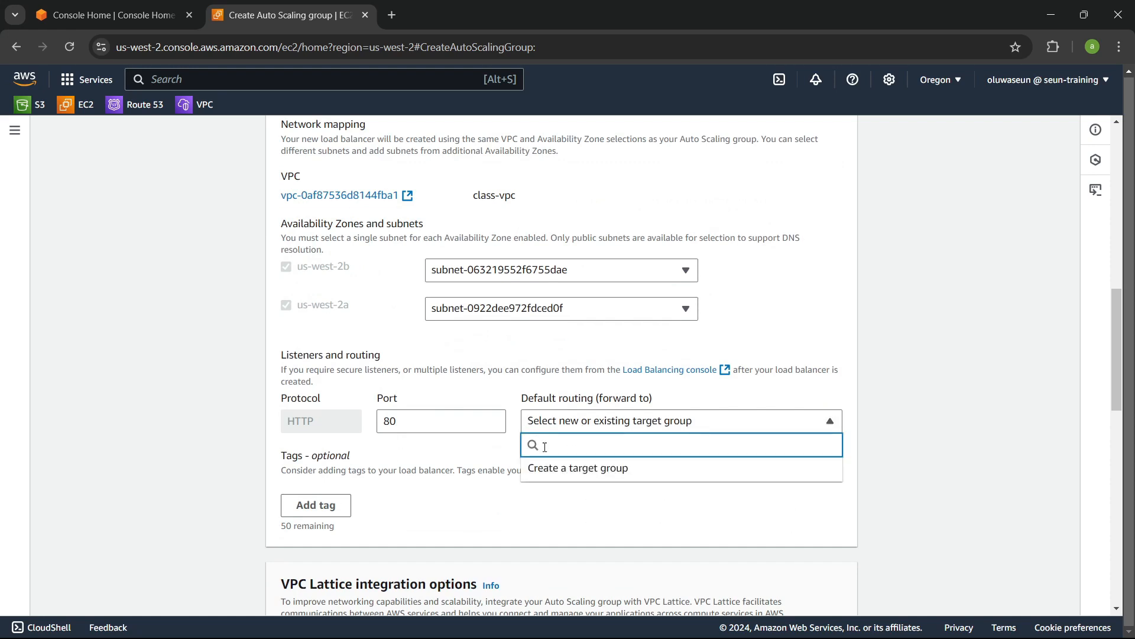
{"action": "left_click", "coordinate": [589, 469]}
{"action": "scroll", "coordinate": [491, 416], "scroll_direction": "down", "scroll_amount": 1}
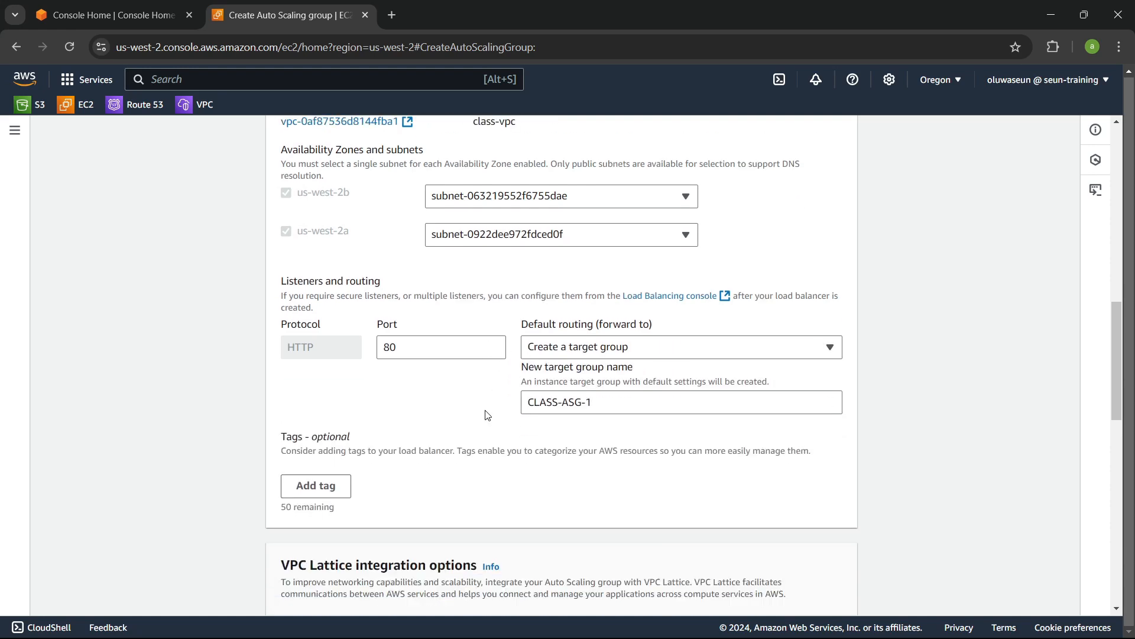
{"action": "triple_click", "coordinate": [620, 398]}
{"action": "left_click", "coordinate": [606, 400]}
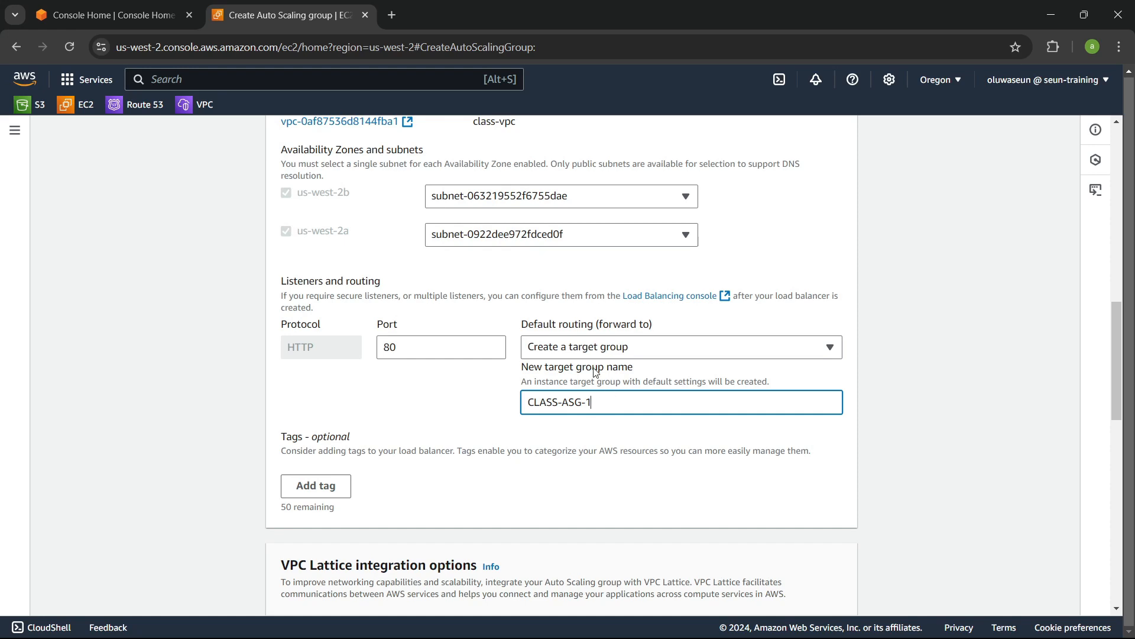
Step: Turn on Elastic Load Balancing health checks and continue to the group size and scaling settings
{"action": "scroll", "coordinate": [499, 320], "scroll_direction": "down", "scroll_amount": 3}
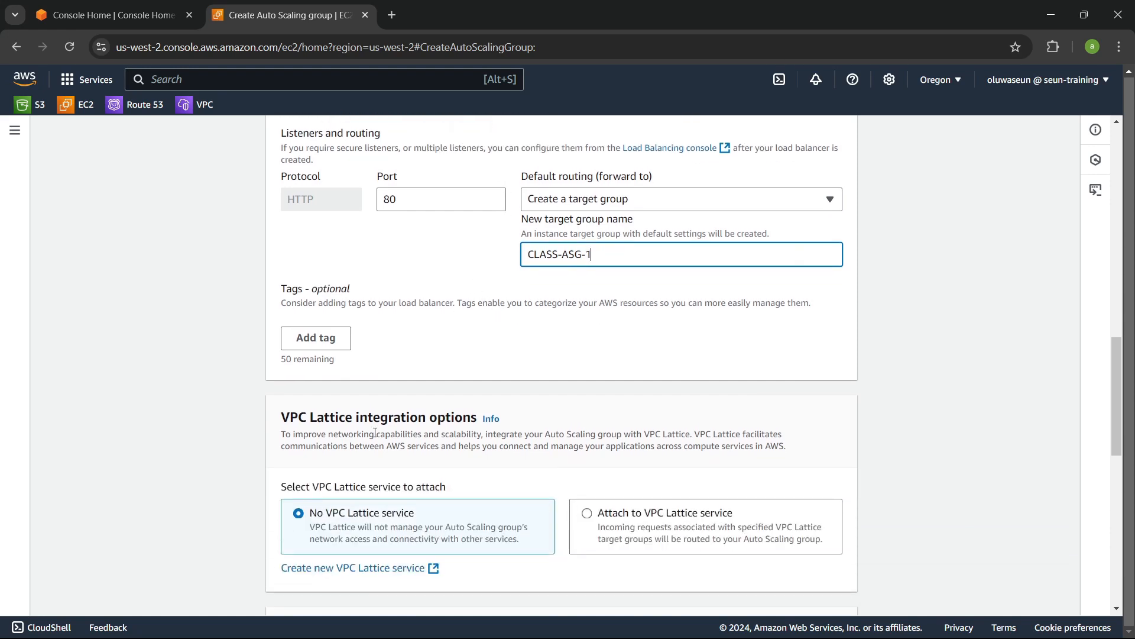
{"action": "scroll", "coordinate": [372, 412], "scroll_direction": "down", "scroll_amount": 4}
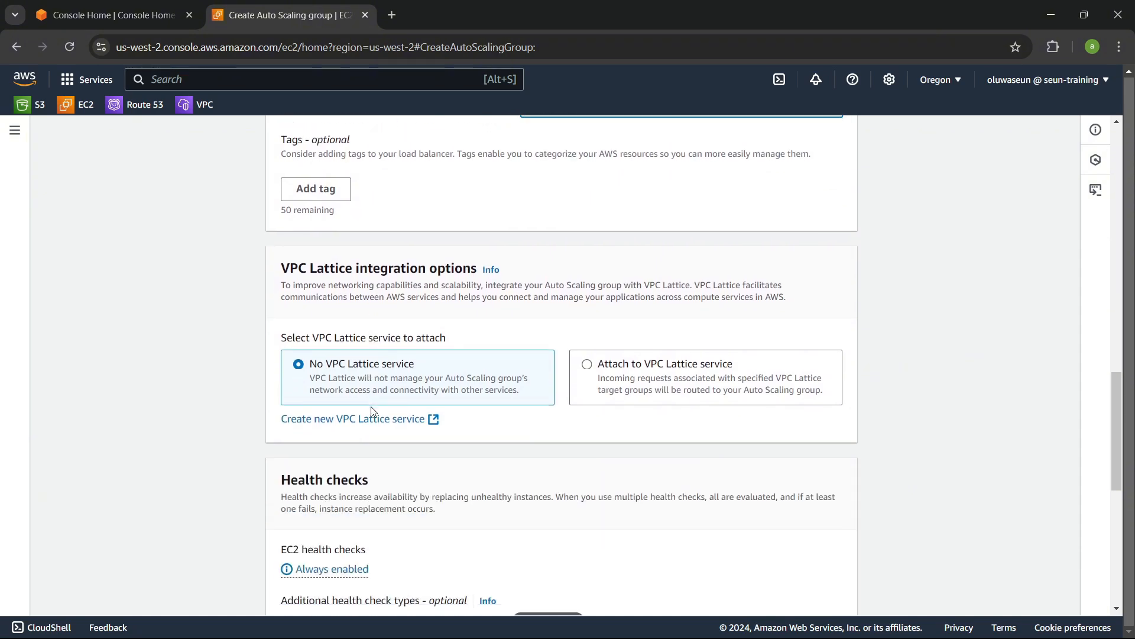
{"action": "scroll", "coordinate": [471, 392], "scroll_direction": "down", "scroll_amount": 3}
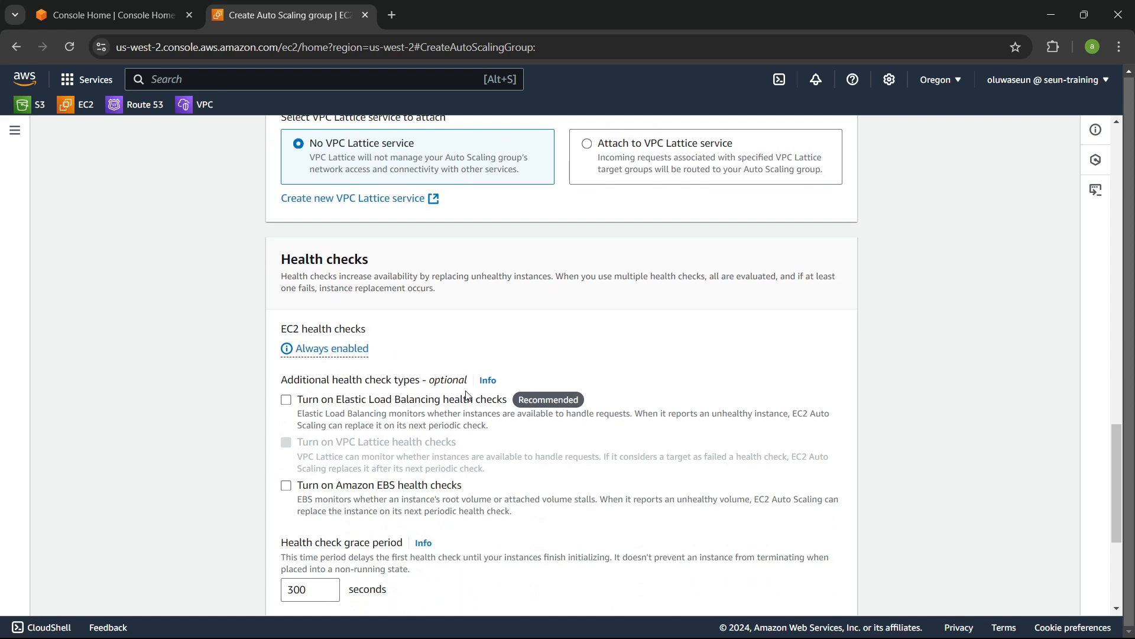
{"action": "scroll", "coordinate": [410, 386], "scroll_direction": "down", "scroll_amount": 1}
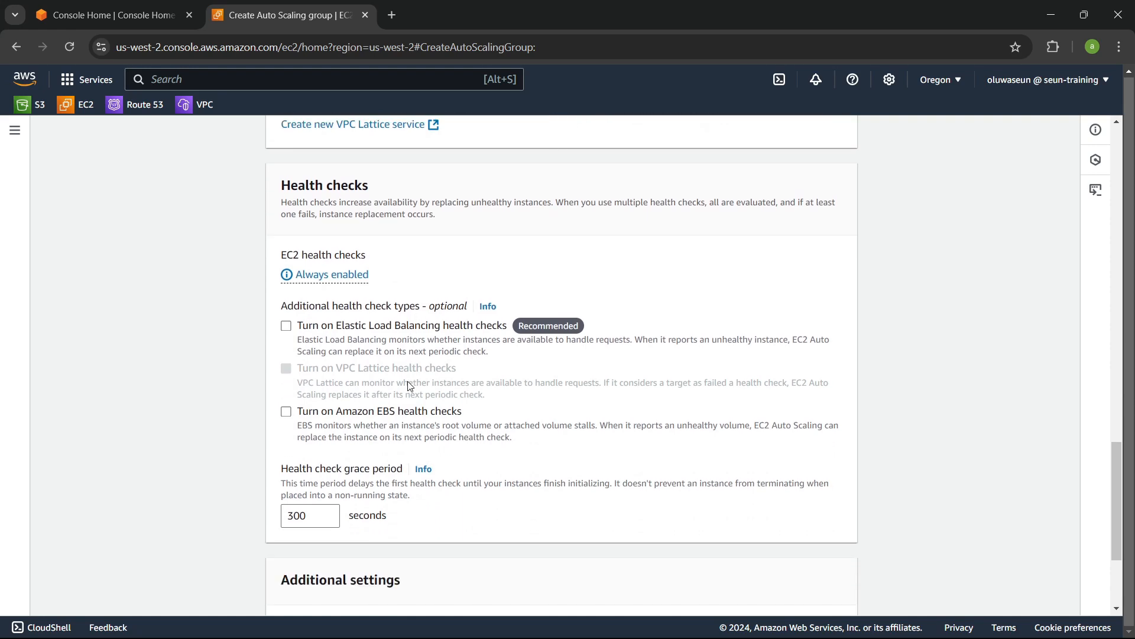
{"action": "left_click", "coordinate": [286, 326]}
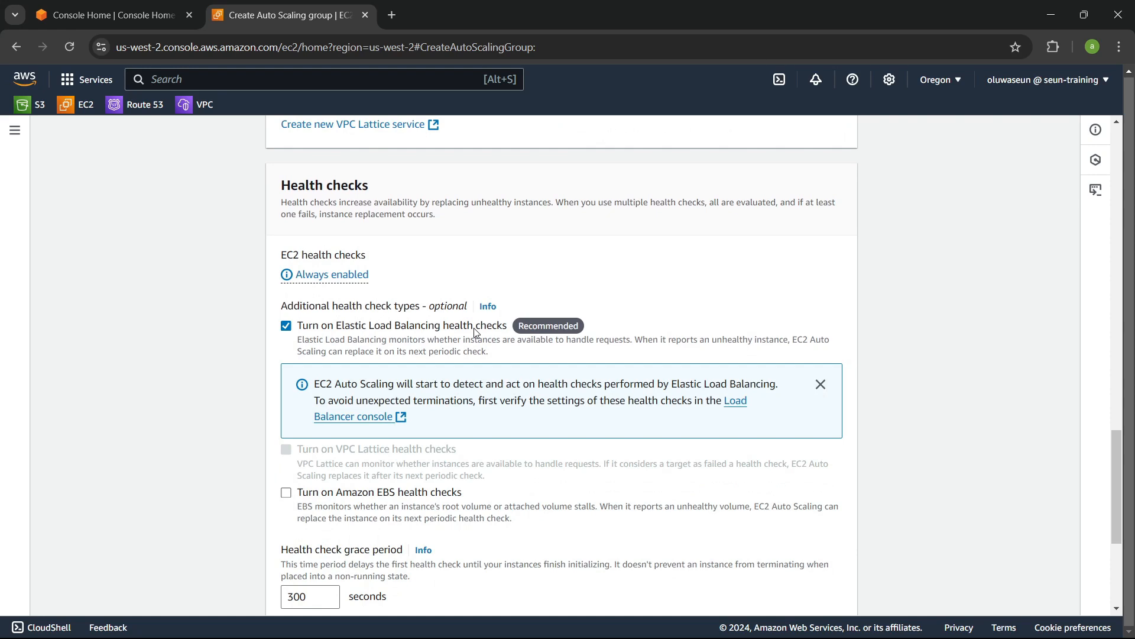
{"action": "left_click_drag", "start_coordinate": [360, 341], "coordinate": [635, 343]}
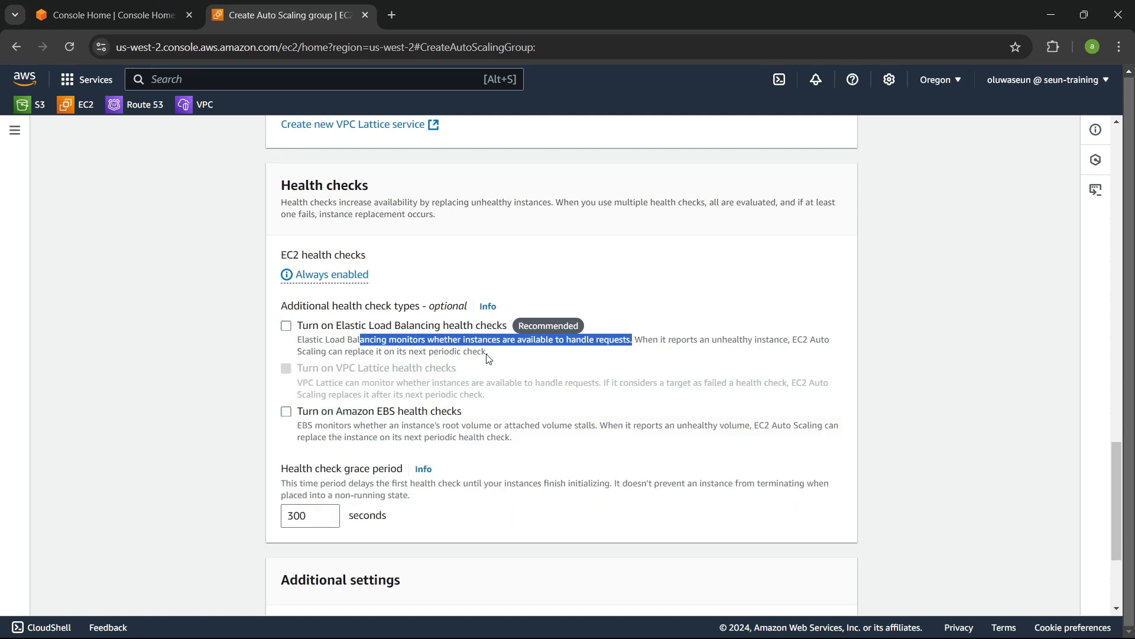
{"action": "left_click", "coordinate": [287, 326]}
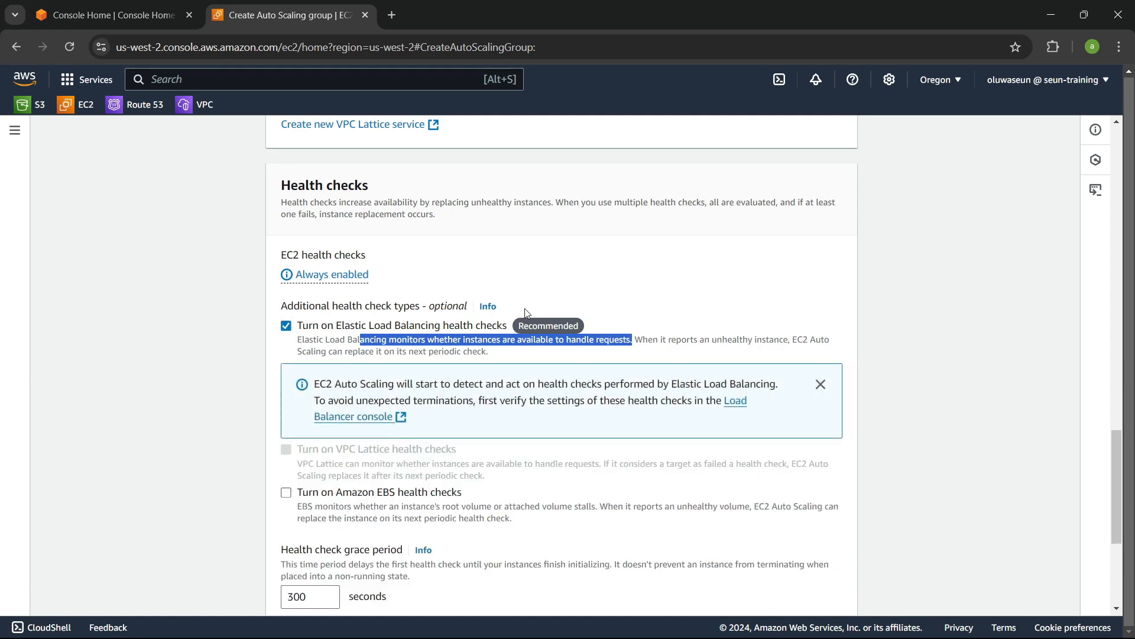
{"action": "left_click", "coordinate": [647, 285]}
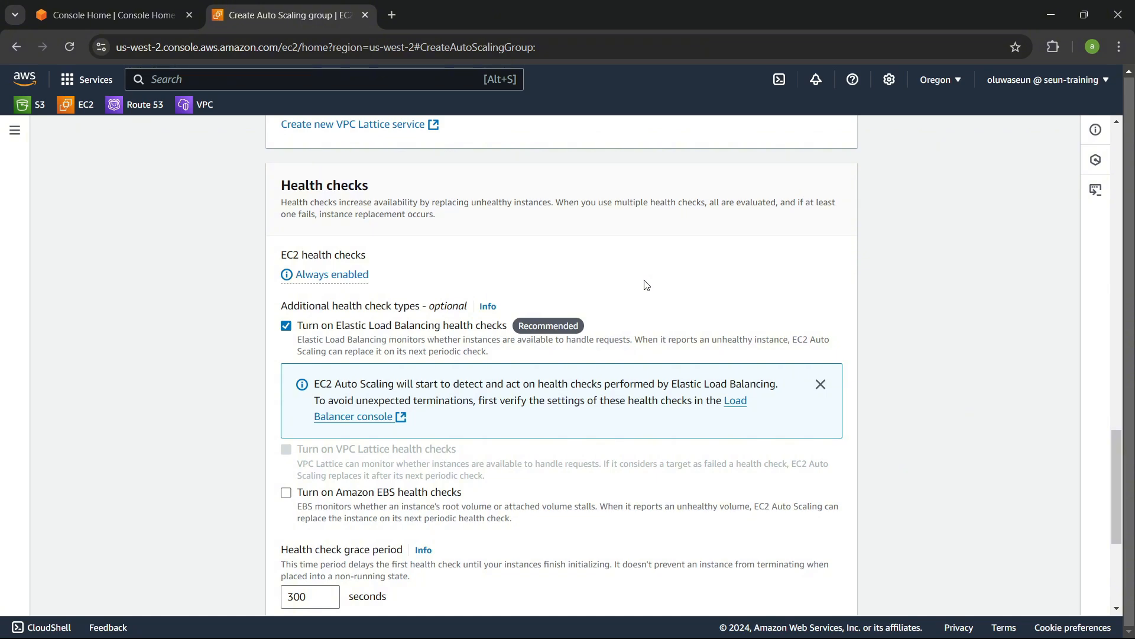
{"action": "scroll", "coordinate": [639, 304], "scroll_direction": "down", "scroll_amount": 4}
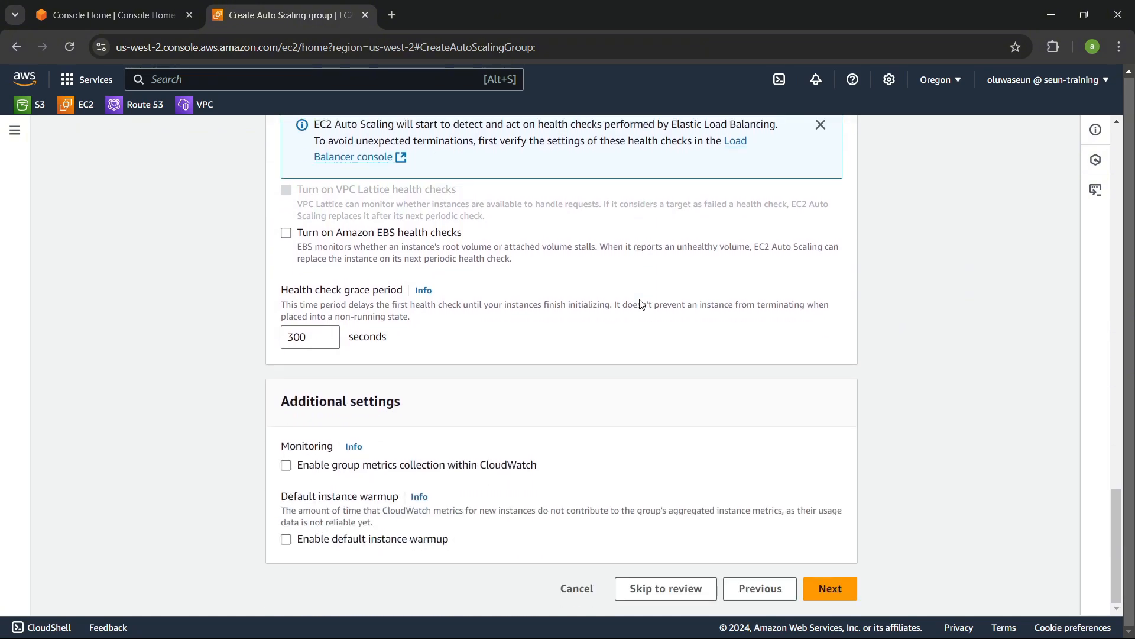
{"action": "left_click", "coordinate": [828, 589]}
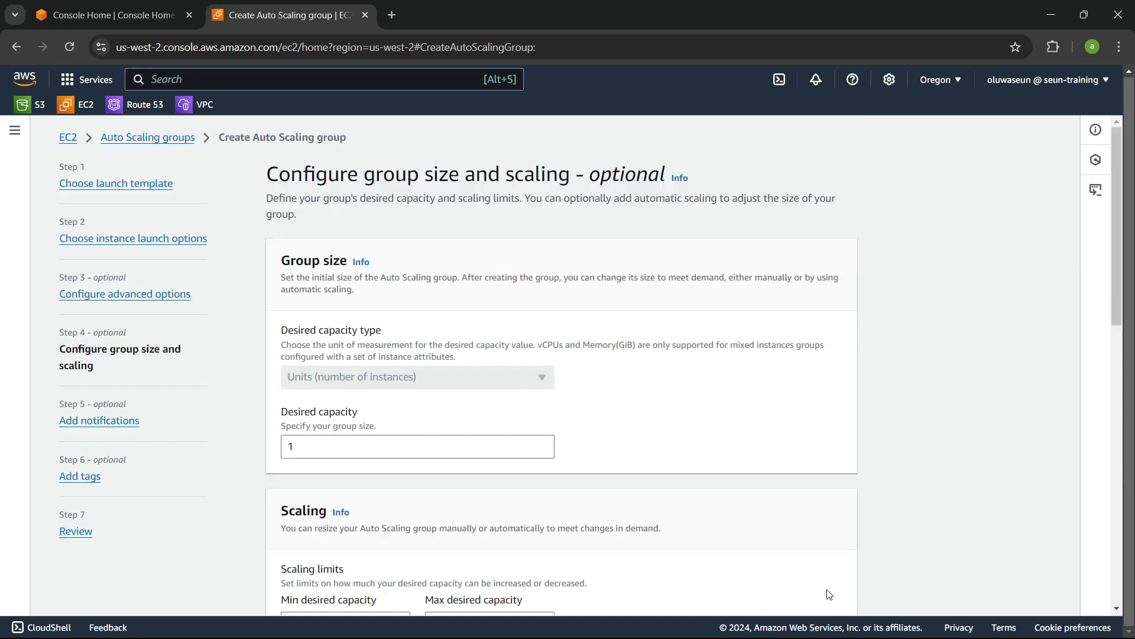
Step: Set the Auto Scaling group's desired capacity to 2
{"action": "scroll", "coordinate": [679, 338], "scroll_direction": "down", "scroll_amount": 1}
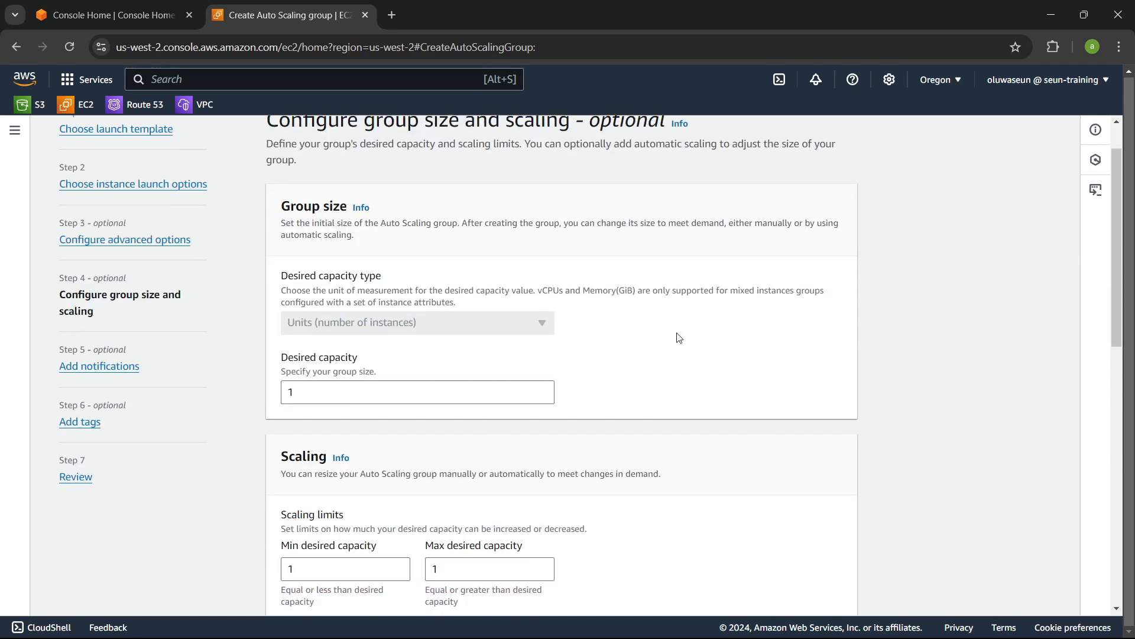
{"action": "scroll", "coordinate": [679, 338], "scroll_direction": "up", "scroll_amount": 1}
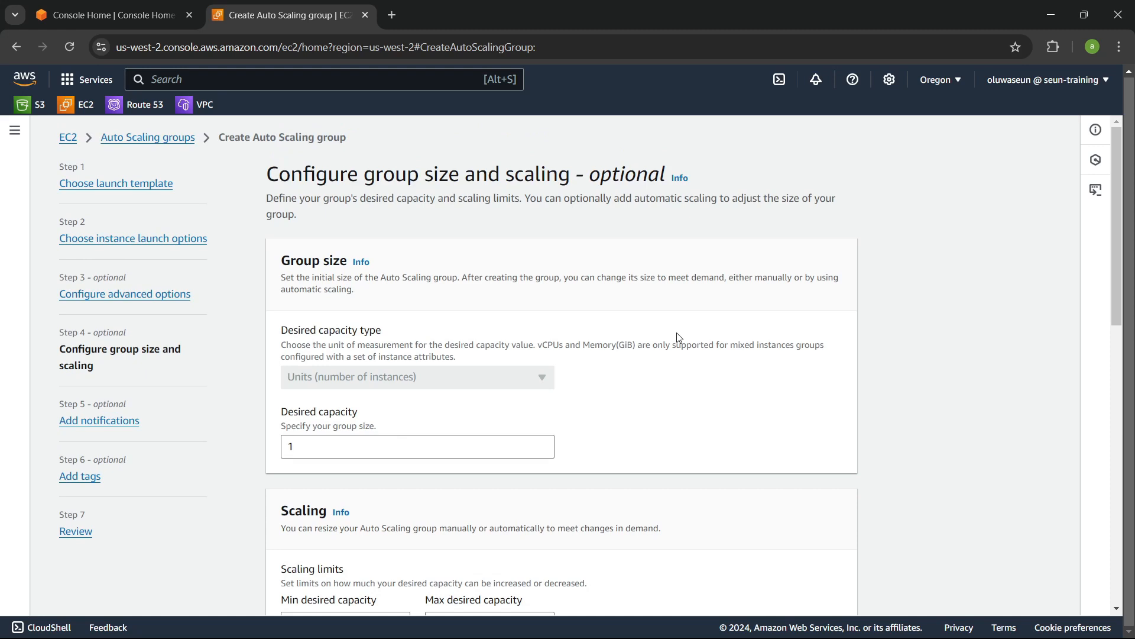
{"action": "scroll", "coordinate": [679, 337], "scroll_direction": "down", "scroll_amount": 2}
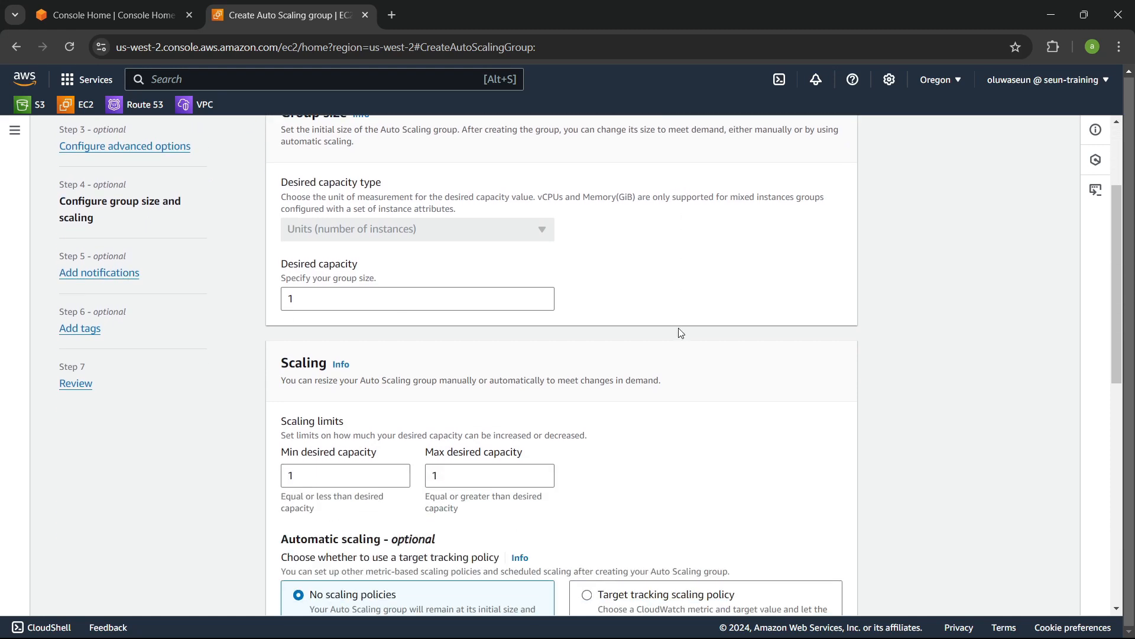
{"action": "scroll", "coordinate": [681, 333], "scroll_direction": "up", "scroll_amount": 1}
{"action": "scroll", "coordinate": [681, 333], "scroll_direction": "down", "scroll_amount": 1}
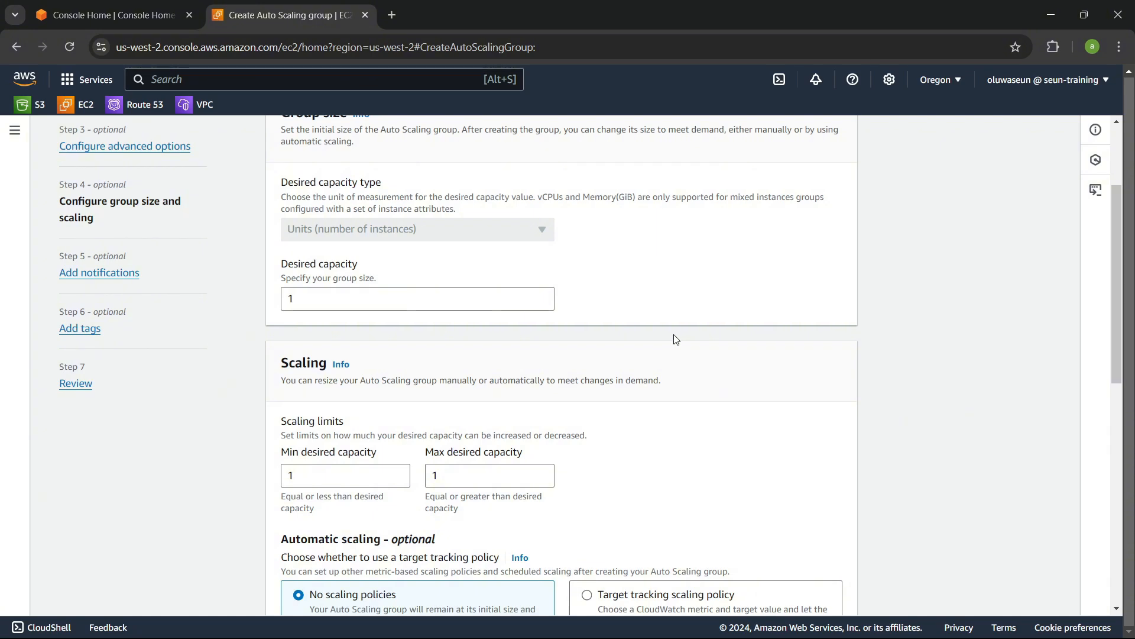
{"action": "scroll", "coordinate": [676, 339], "scroll_direction": "up", "scroll_amount": 1}
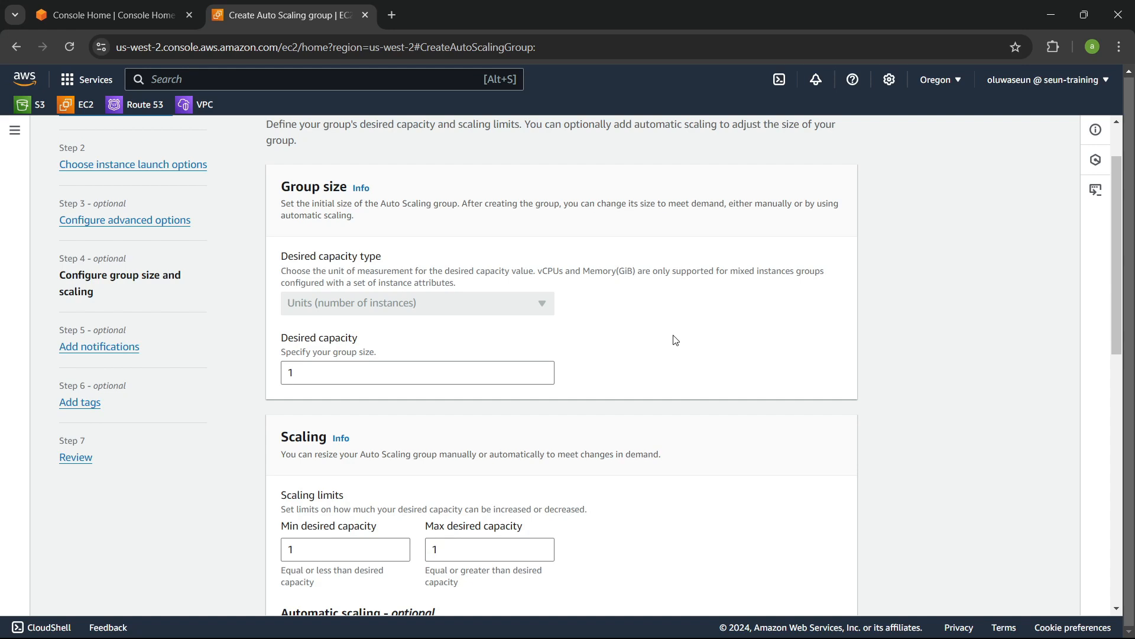
{"action": "scroll", "coordinate": [668, 326], "scroll_direction": "down", "scroll_amount": 1}
{"action": "double_click", "coordinate": [300, 296]}
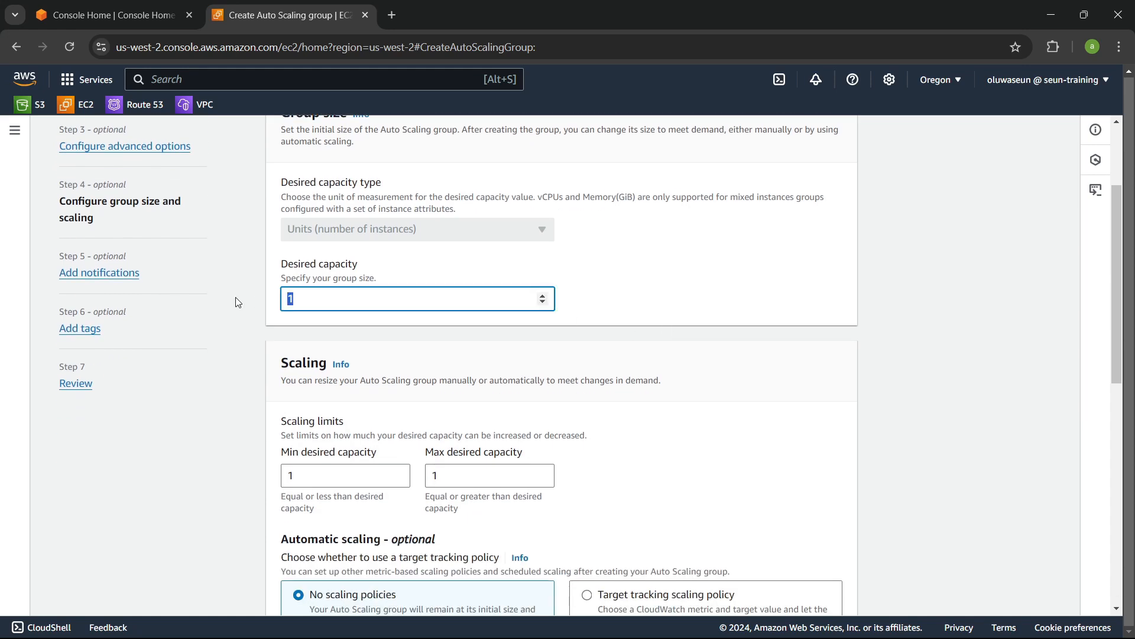
{"action": "type", "text": "2"}
Step: Review the scaling limits, automatic scaling and instance maintenance options, then continue to the notifications step
{"action": "scroll", "coordinate": [519, 322], "scroll_direction": "down", "scroll_amount": 1}
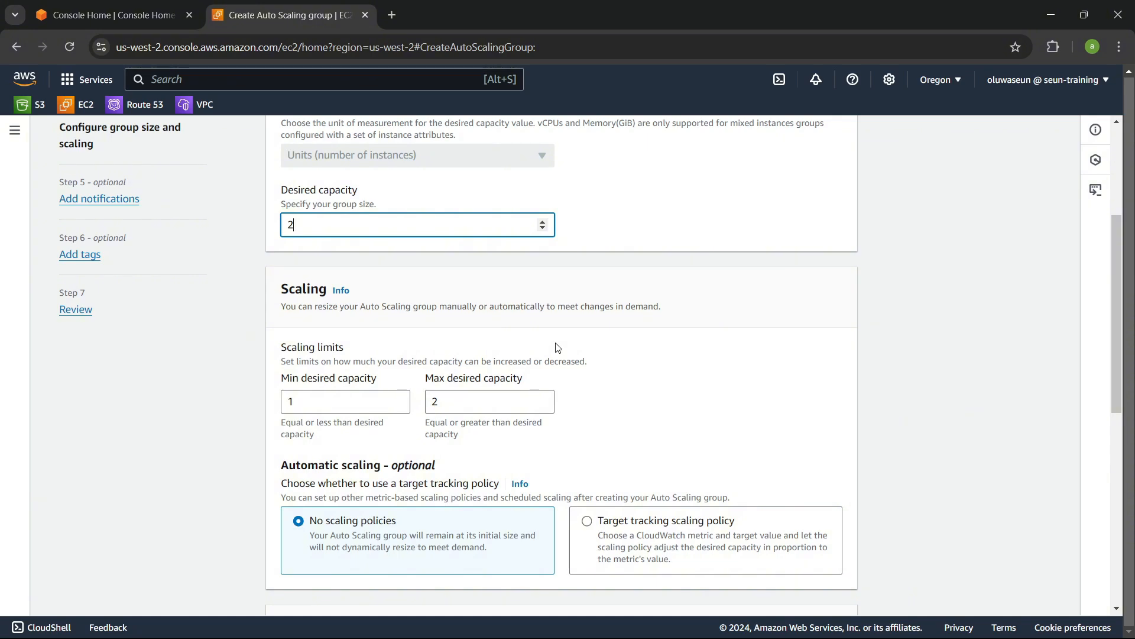
{"action": "scroll", "coordinate": [558, 348], "scroll_direction": "down", "scroll_amount": 3}
{"action": "scroll", "coordinate": [556, 330], "scroll_direction": "up", "scroll_amount": 2}
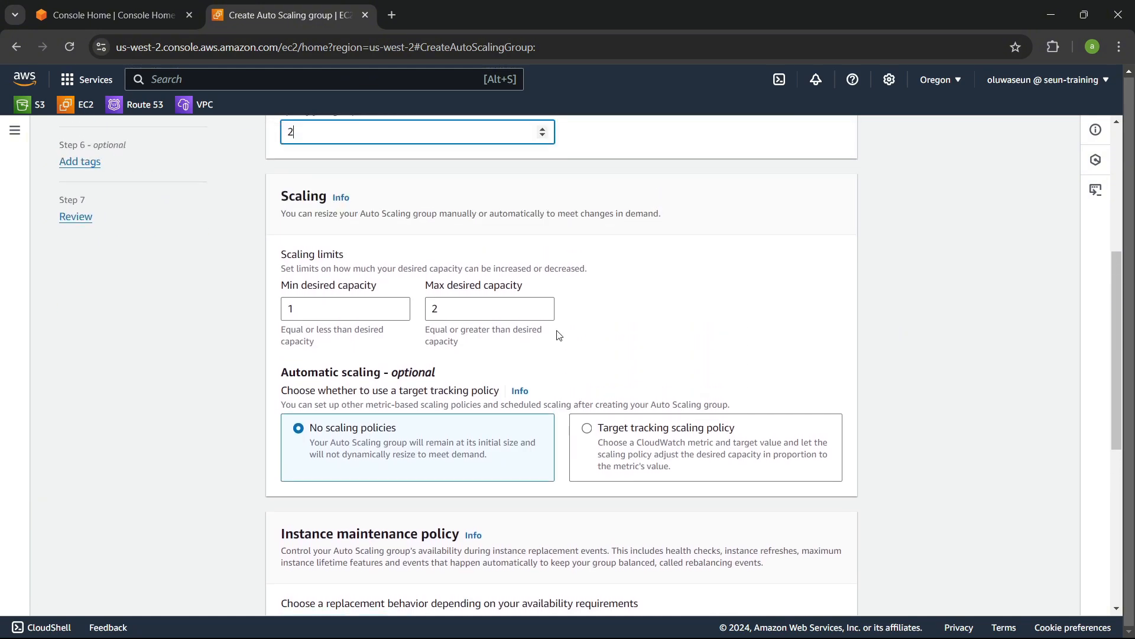
{"action": "scroll", "coordinate": [559, 335], "scroll_direction": "up", "scroll_amount": 1}
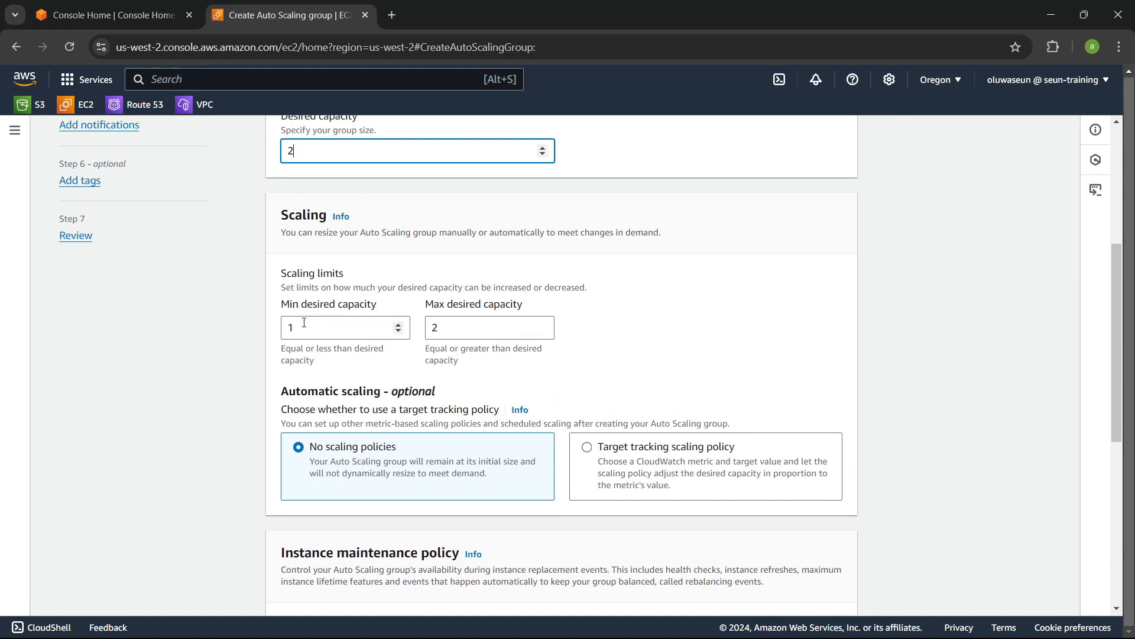
{"action": "double_click", "coordinate": [480, 326]}
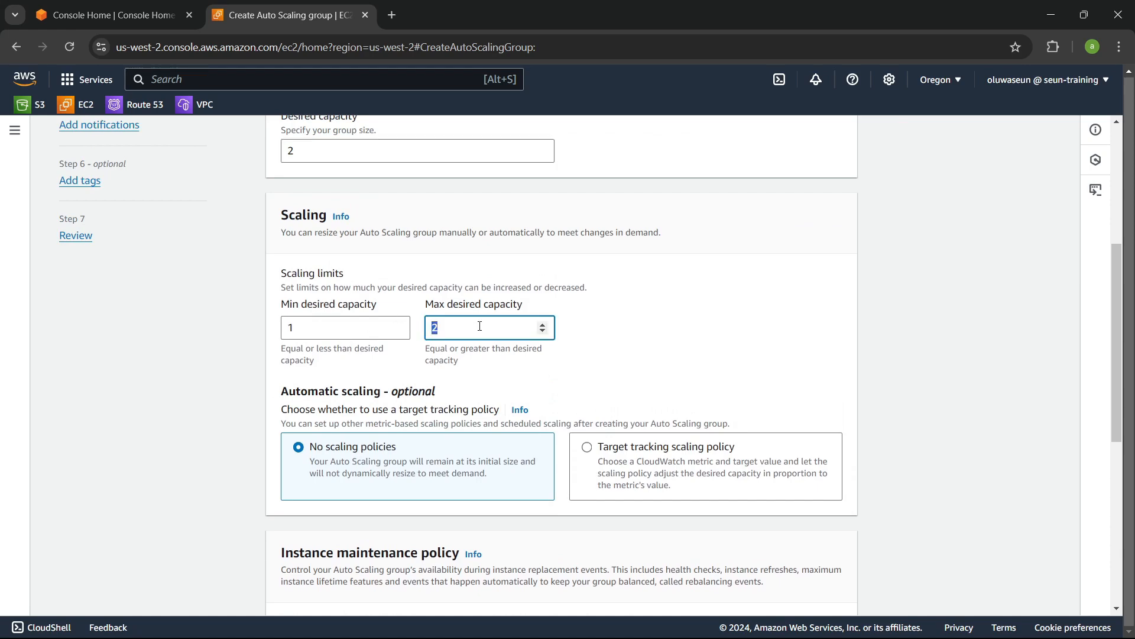
{"action": "left_click", "coordinate": [678, 333]}
{"action": "scroll", "coordinate": [680, 337], "scroll_direction": "down", "scroll_amount": 3}
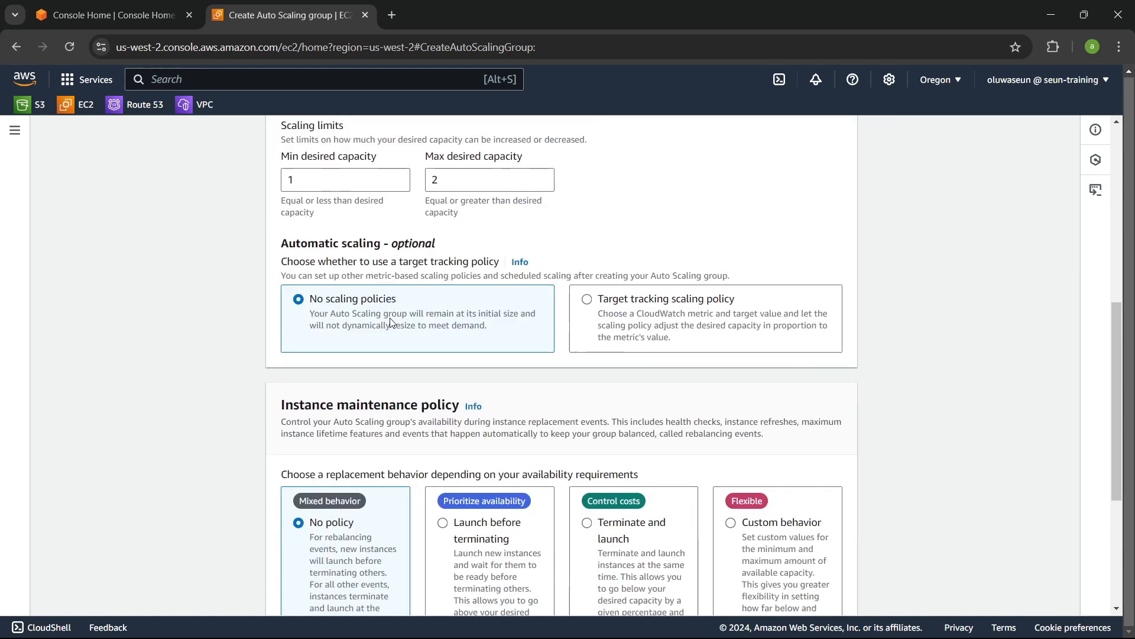
{"action": "scroll", "coordinate": [453, 295], "scroll_direction": "down", "scroll_amount": 1}
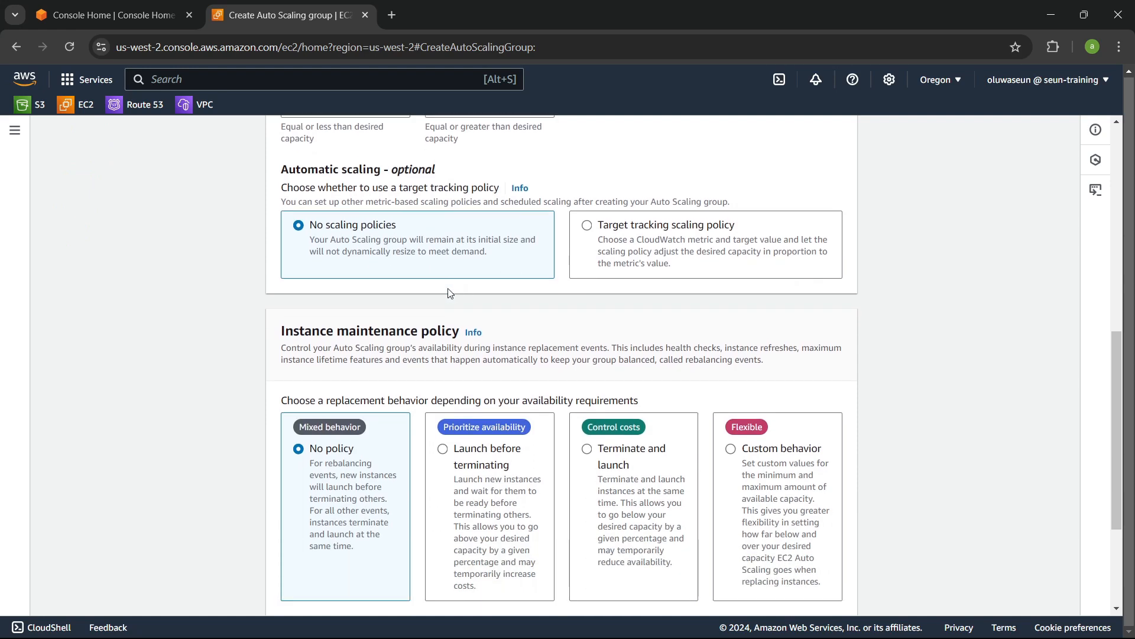
{"action": "scroll", "coordinate": [451, 294], "scroll_direction": "up", "scroll_amount": 1}
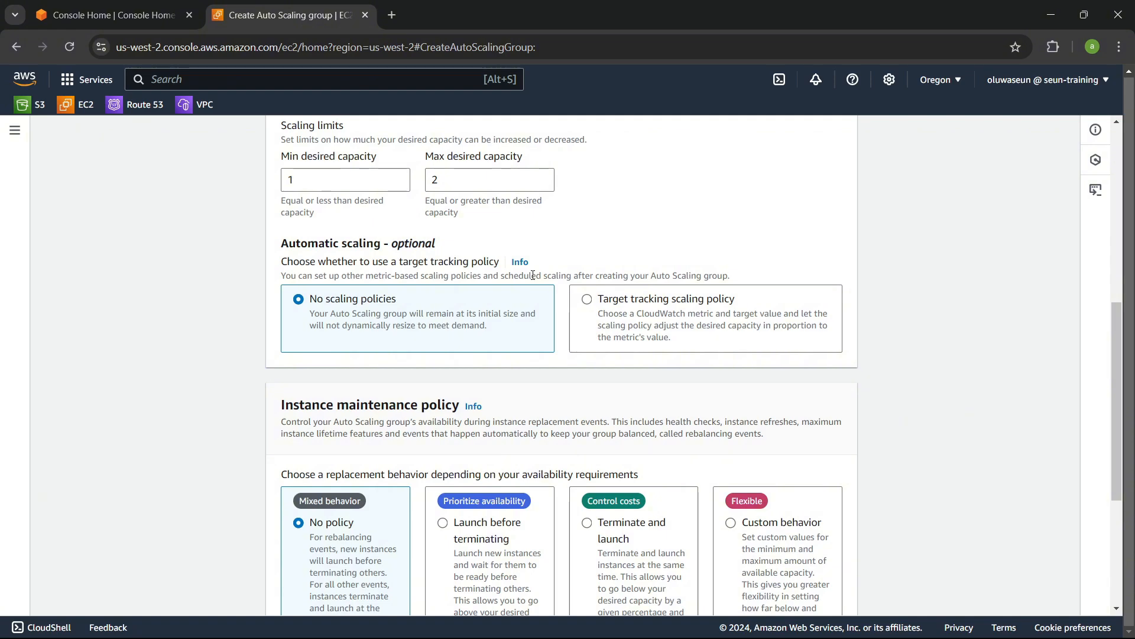
{"action": "scroll", "coordinate": [683, 224], "scroll_direction": "down", "scroll_amount": 4}
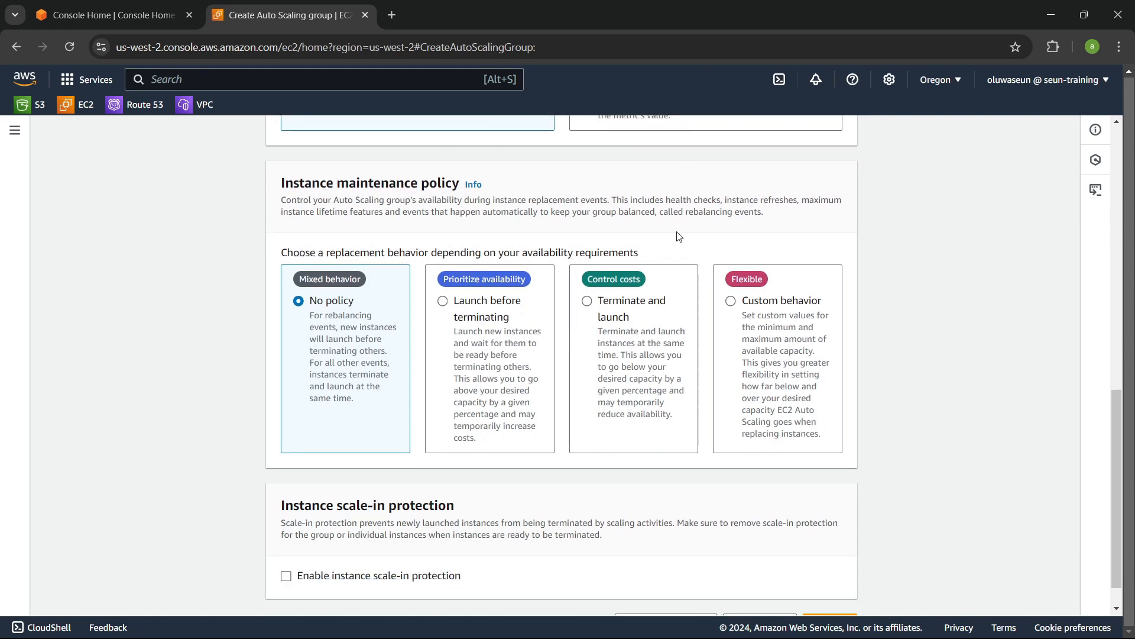
{"action": "scroll", "coordinate": [679, 289], "scroll_direction": "down", "scroll_amount": 1}
{"action": "left_click", "coordinate": [829, 610]}
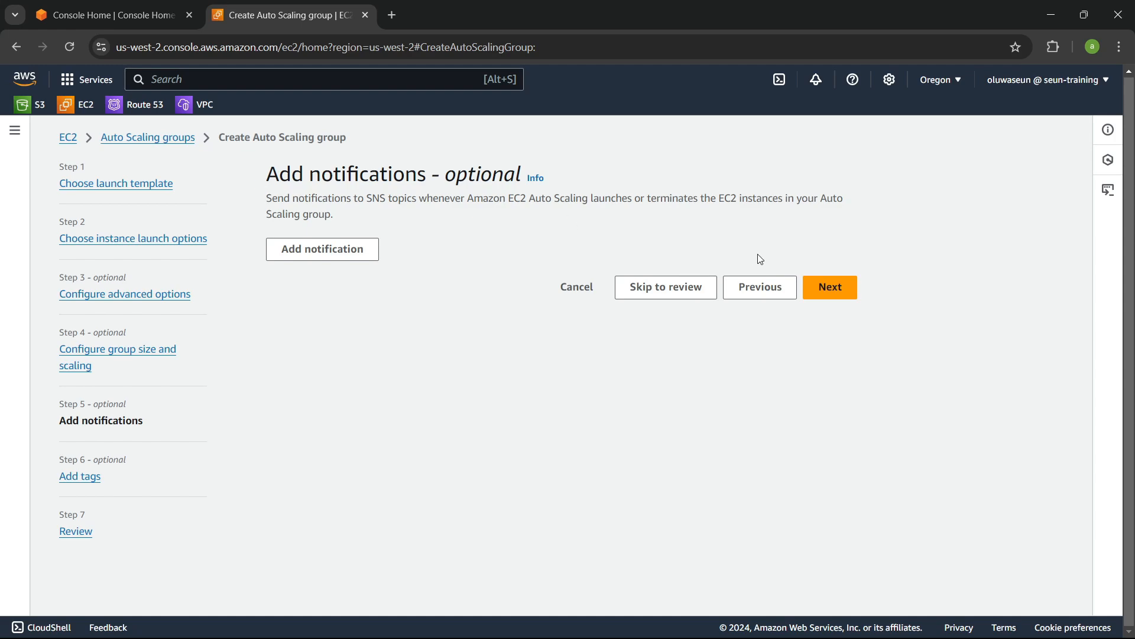
Step: Skip notifications and tags, review the settings, and create the Auto Scaling group
{"action": "left_click", "coordinate": [833, 291]}
{"action": "left_click", "coordinate": [818, 480]}
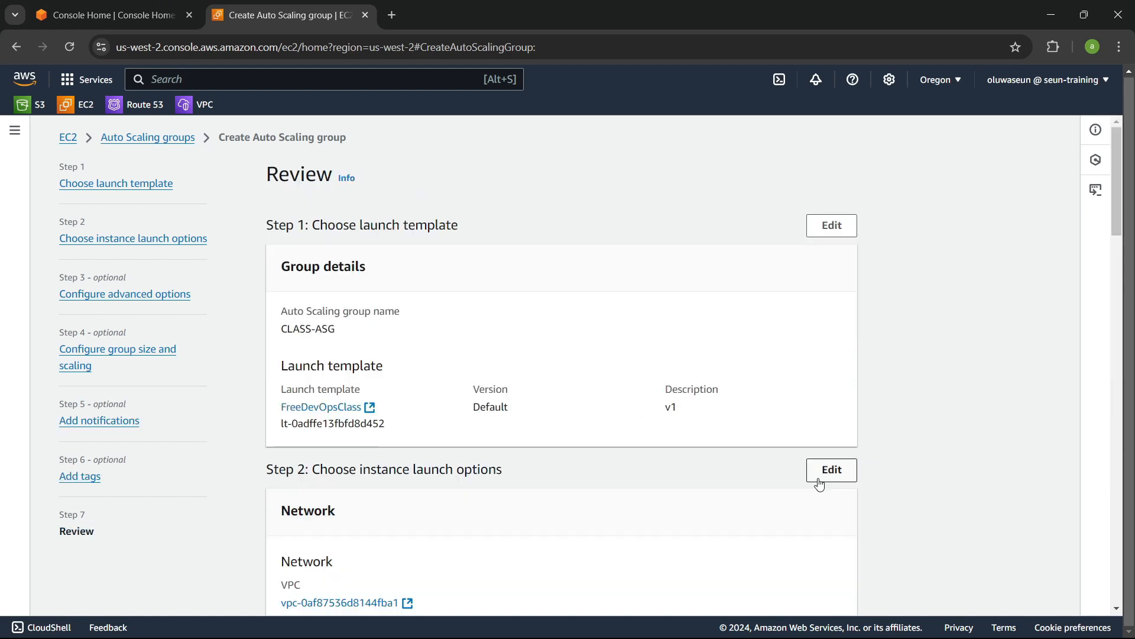
{"action": "scroll", "coordinate": [637, 380], "scroll_direction": "down", "scroll_amount": 3}
{"action": "scroll", "coordinate": [637, 380], "scroll_direction": "down", "scroll_amount": 20}
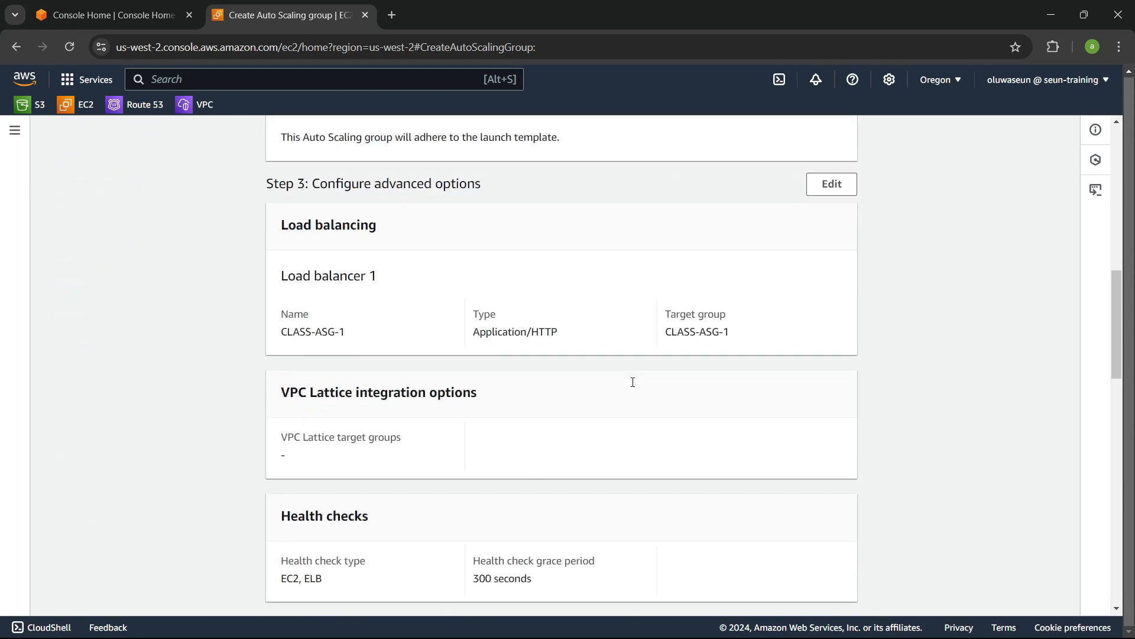
{"action": "left_click", "coordinate": [742, 590]}
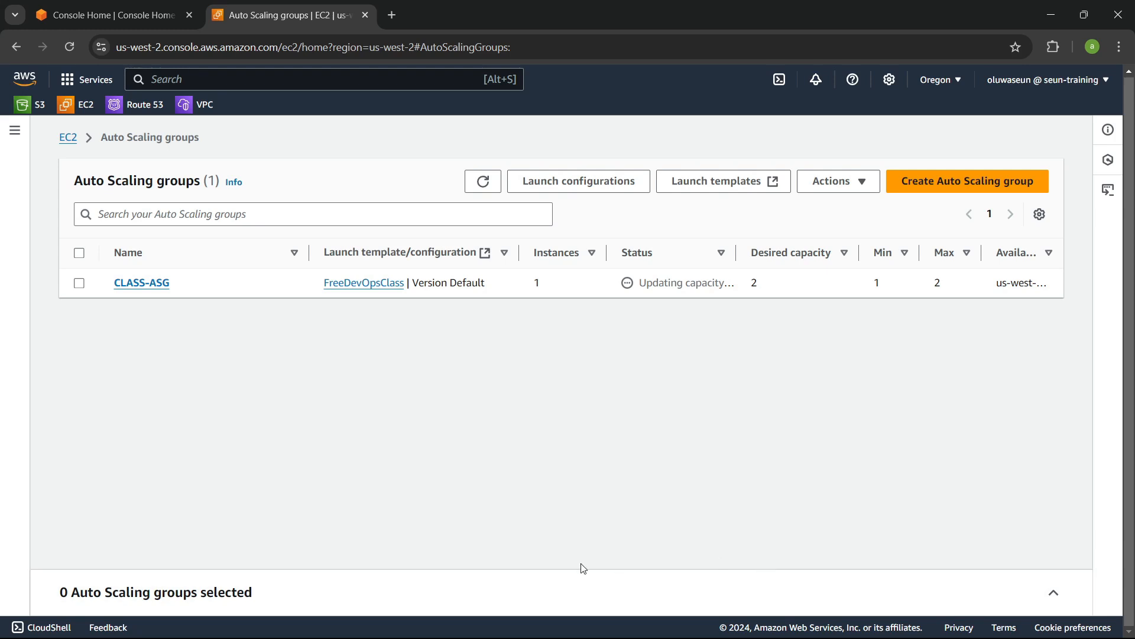
Step: Open the CLASS-ASG group's details to examine its capacity settings
{"action": "left_click", "coordinate": [148, 284]}
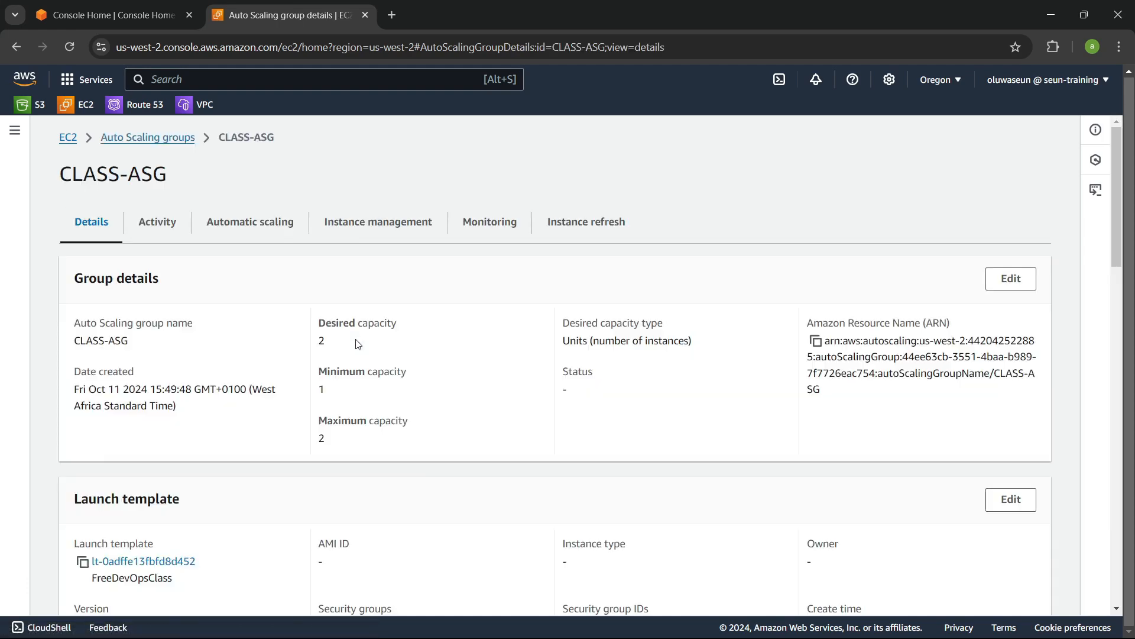
{"action": "scroll", "coordinate": [358, 344], "scroll_direction": "down", "scroll_amount": 3}
{"action": "scroll", "coordinate": [357, 344], "scroll_direction": "up", "scroll_amount": 3}
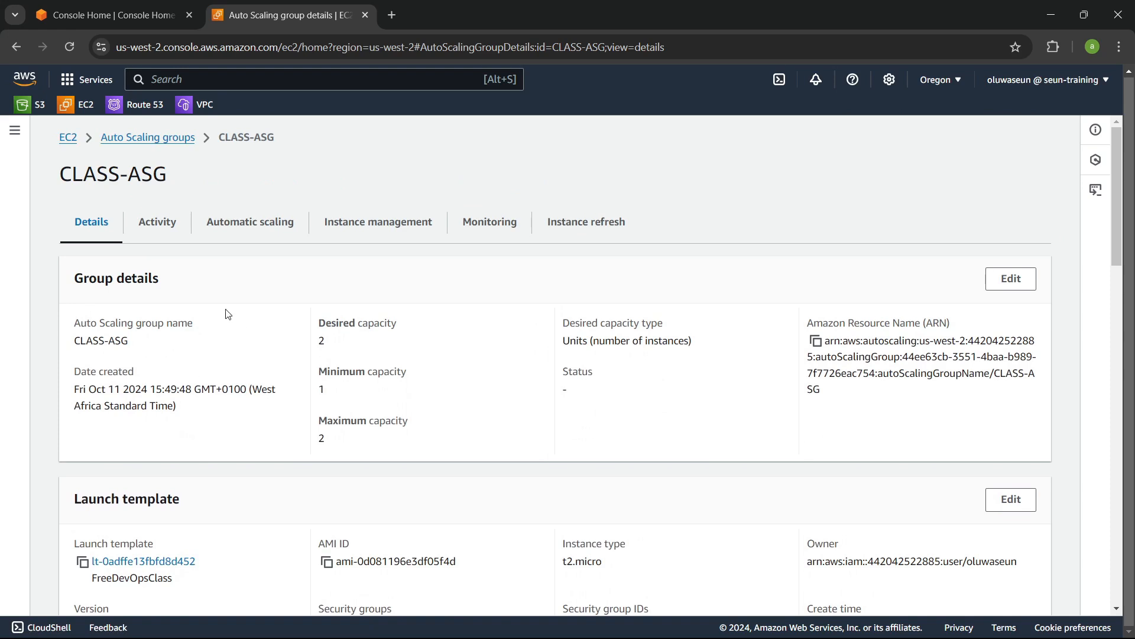
{"action": "left_click_drag", "start_coordinate": [308, 324], "coordinate": [411, 328]}
{"action": "left_click", "coordinate": [410, 328]}
Step: Examine the group's activity history entries for load balancer and instance launches
{"action": "left_click", "coordinate": [158, 225]}
{"action": "scroll", "coordinate": [346, 325], "scroll_direction": "down", "scroll_amount": 5}
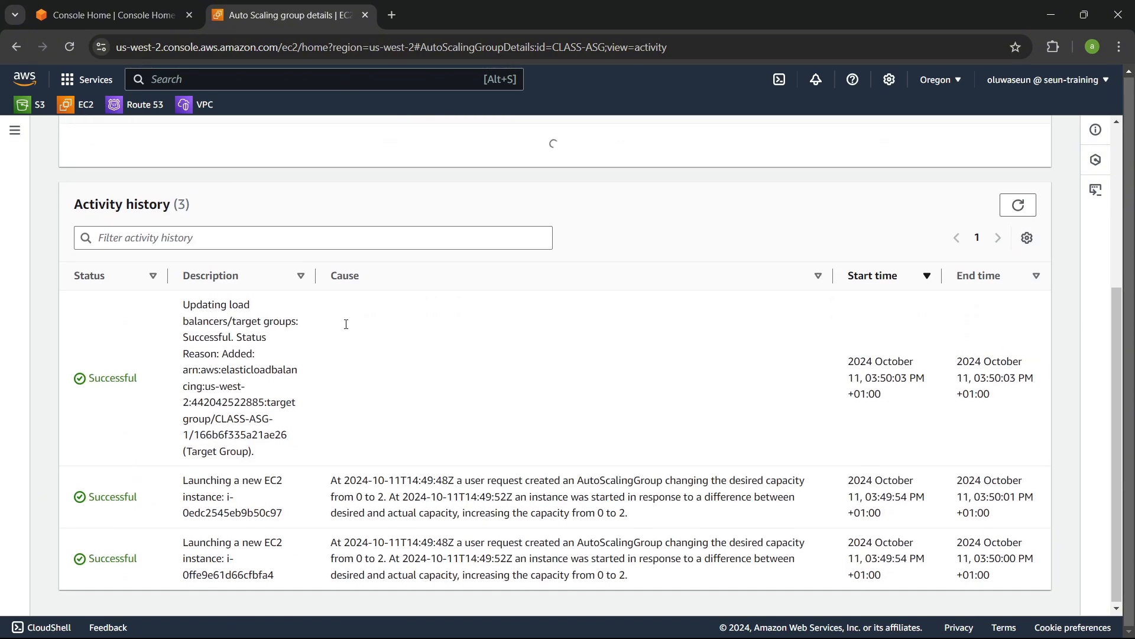
{"action": "scroll", "coordinate": [346, 331], "scroll_direction": "down", "scroll_amount": 1}
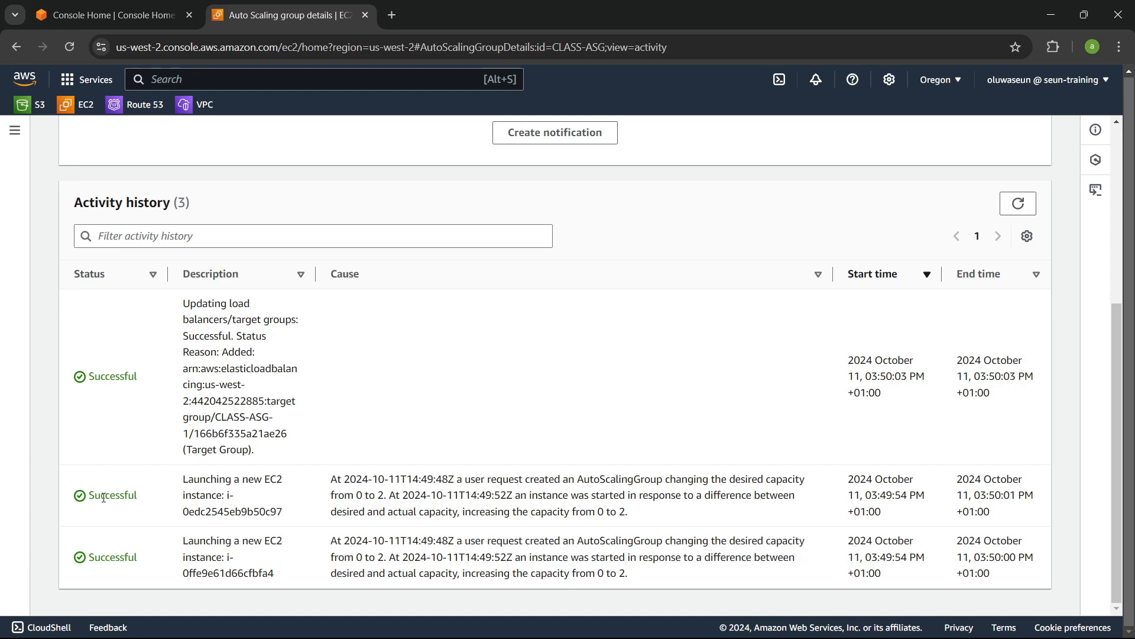
{"action": "left_click_drag", "start_coordinate": [101, 495], "coordinate": [318, 502]}
{"action": "left_click", "coordinate": [318, 503]}
{"action": "left_click_drag", "start_coordinate": [181, 303], "coordinate": [273, 342]}
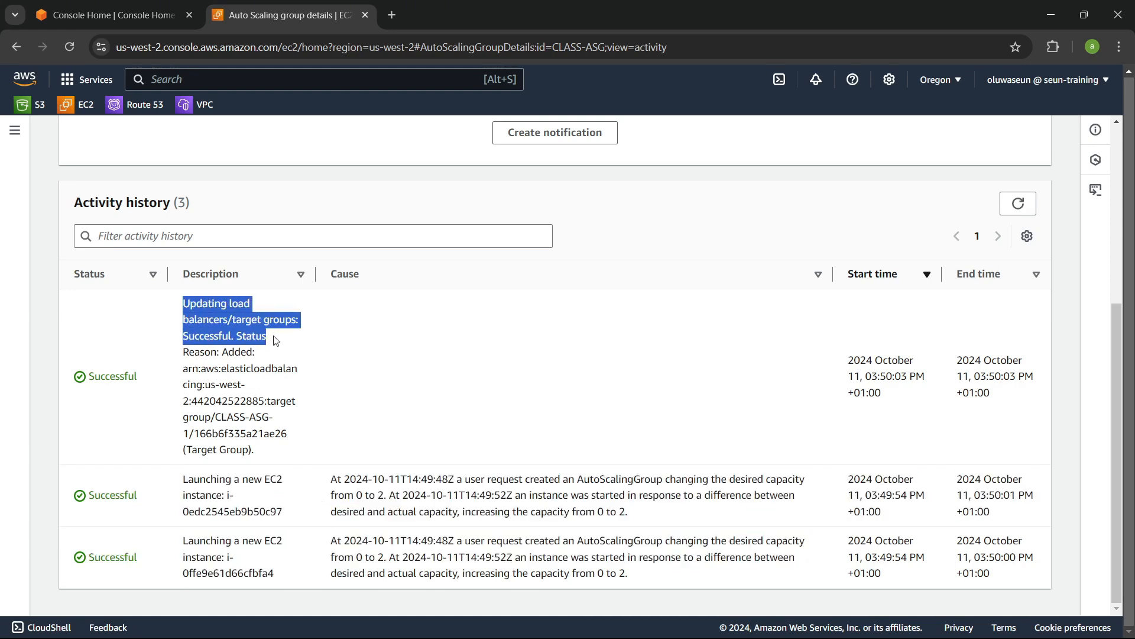
{"action": "left_click", "coordinate": [269, 385]}
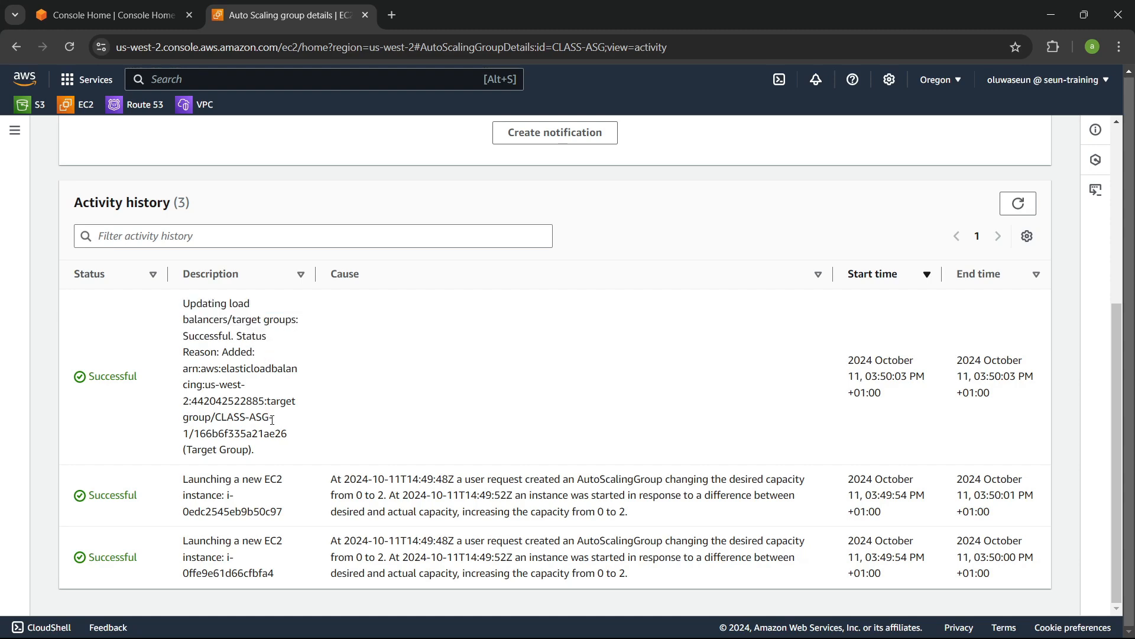
Step: Inspect the group's instances, their health status and availability zones
{"action": "scroll", "coordinate": [261, 397], "scroll_direction": "up", "scroll_amount": 5}
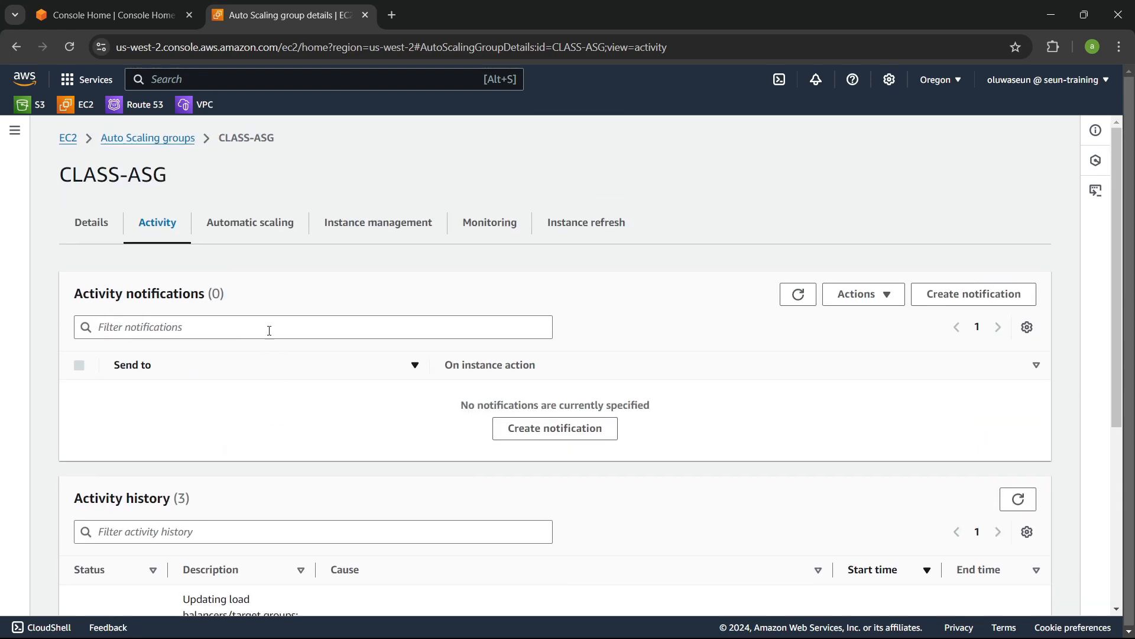
{"action": "left_click", "coordinate": [412, 224]}
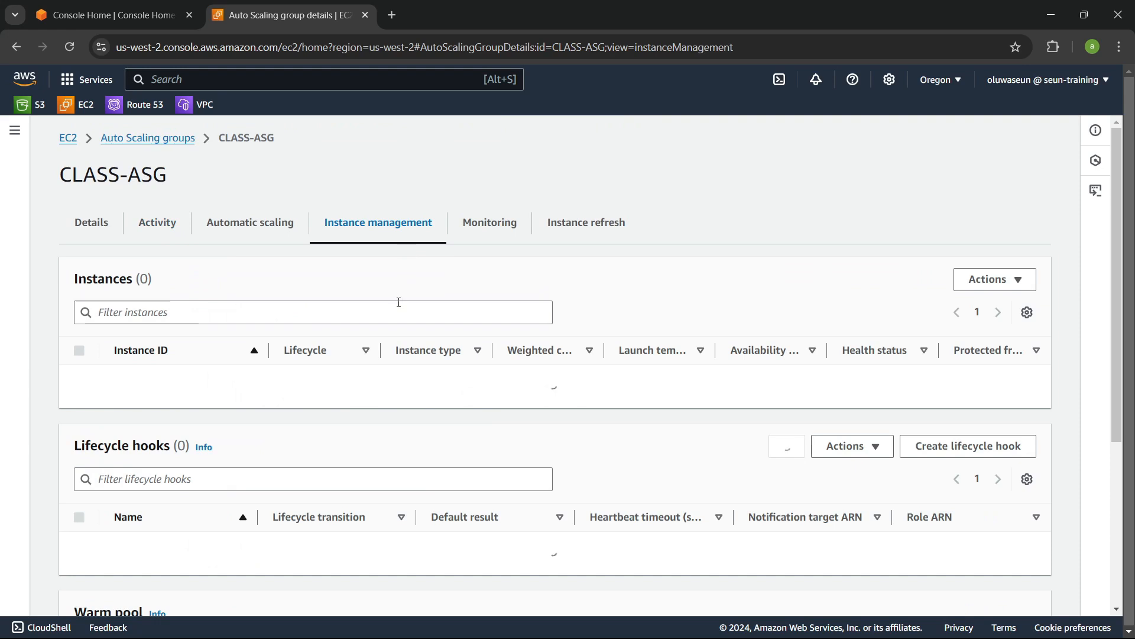
{"action": "scroll", "coordinate": [398, 302], "scroll_direction": "down", "scroll_amount": 1}
{"action": "scroll", "coordinate": [397, 307], "scroll_direction": "down", "scroll_amount": 1}
{"action": "scroll", "coordinate": [853, 342], "scroll_direction": "up", "scroll_amount": 2}
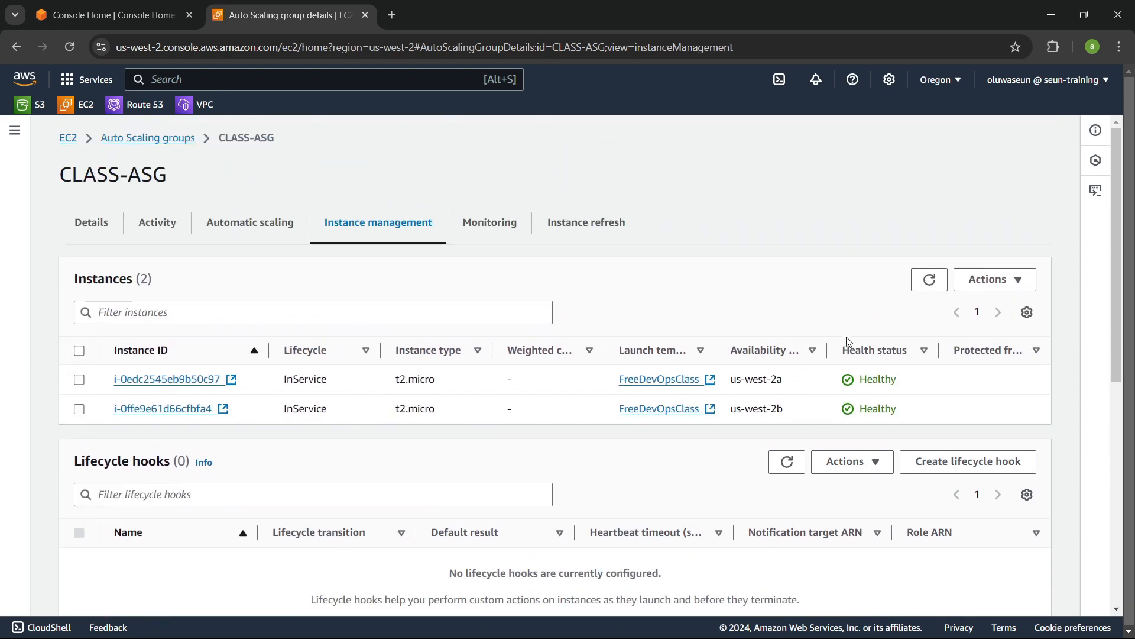
{"action": "scroll", "coordinate": [863, 371], "scroll_direction": "down", "scroll_amount": 1}
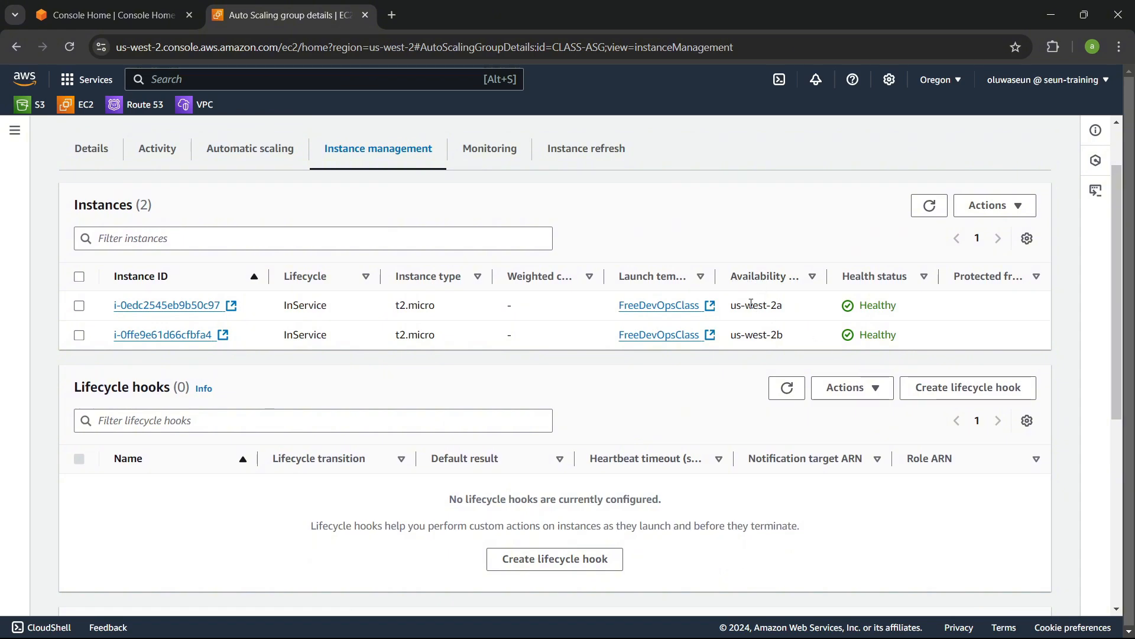
{"action": "mouse_move", "coordinate": [731, 306]}
{"action": "left_mouse_down"}
{"action": "mouse_move", "coordinate": [796, 307]}
{"action": "mouse_move", "coordinate": [896, 272]}
{"action": "mouse_move", "coordinate": [784, 306]}
{"action": "left_mouse_up"}
{"action": "left_click", "coordinate": [826, 273]}
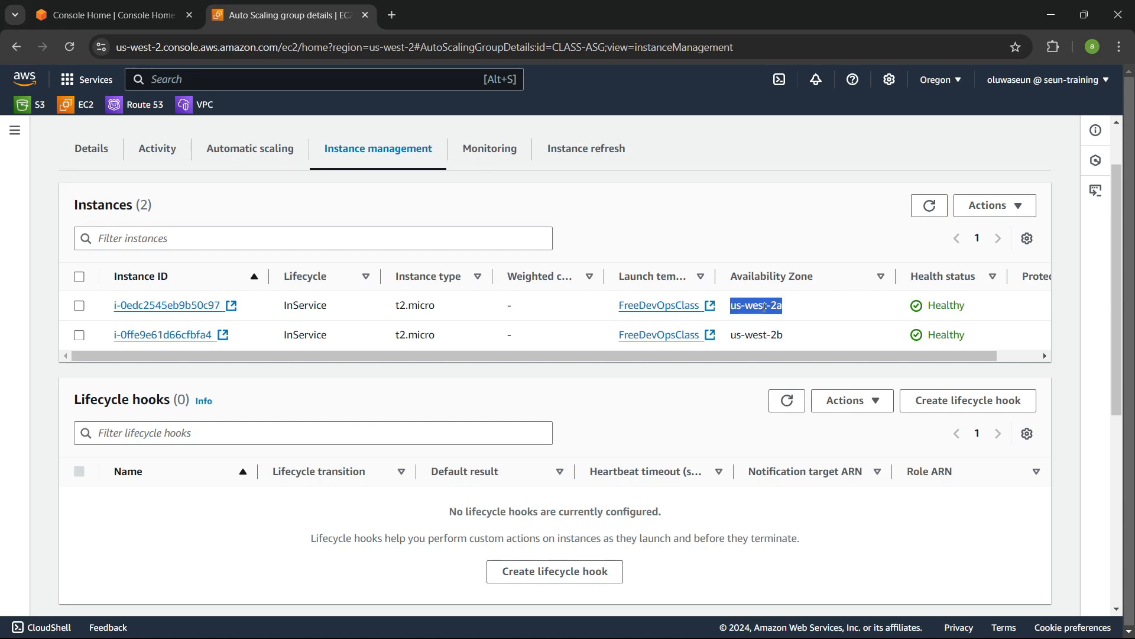
{"action": "left_click", "coordinate": [778, 318]}
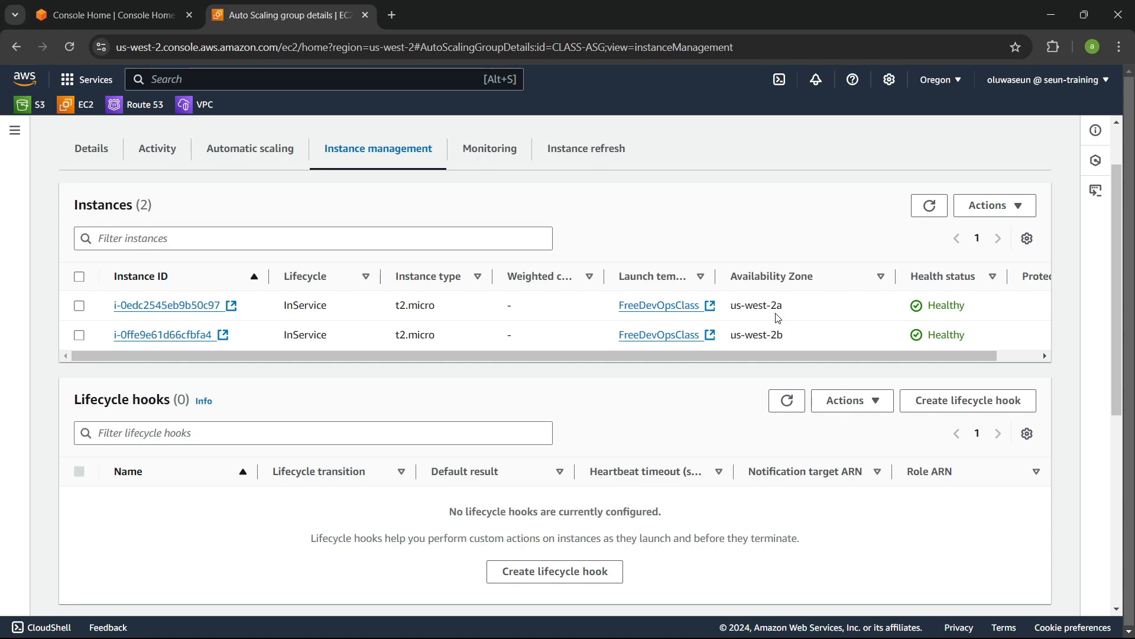
{"action": "scroll", "coordinate": [778, 318], "scroll_direction": "up", "scroll_amount": 2}
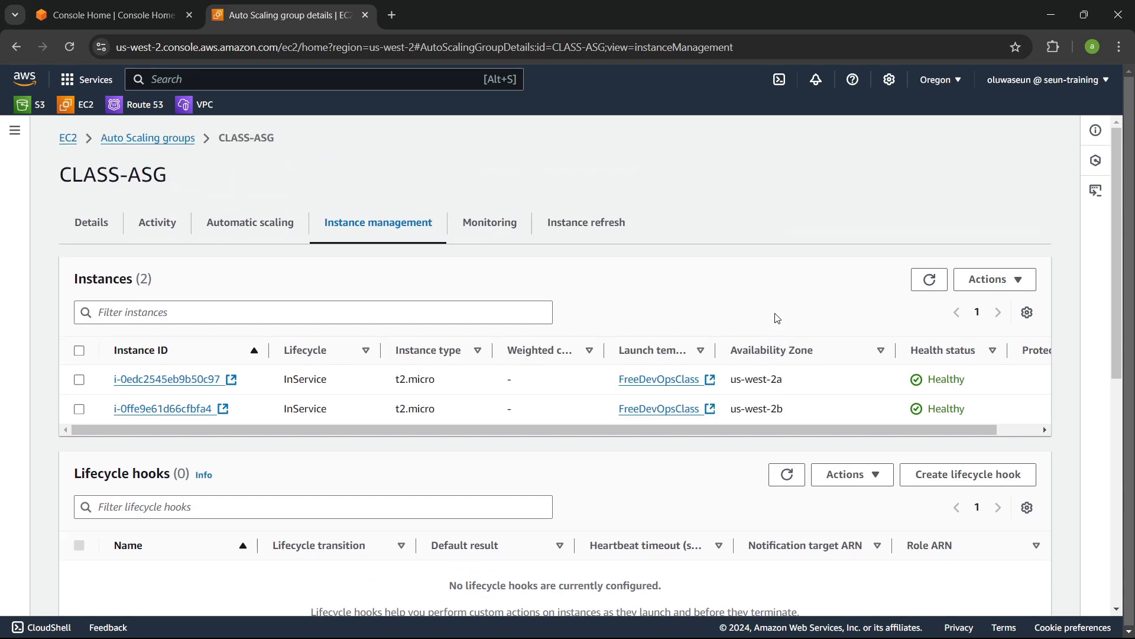
Step: Open the CLASS-ASG-1 load balancer's details to examine its scheme, status and availability zones
{"action": "left_click", "coordinate": [14, 131]}
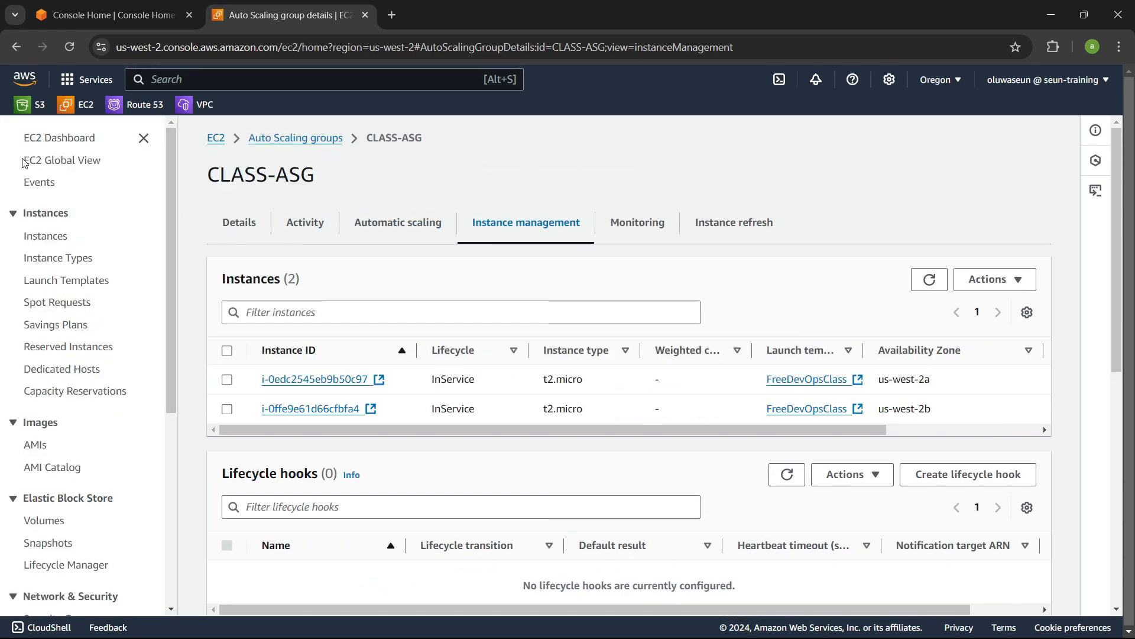
{"action": "scroll", "coordinate": [110, 285], "scroll_direction": "down", "scroll_amount": 3}
{"action": "scroll", "coordinate": [110, 286], "scroll_direction": "down", "scroll_amount": 2}
{"action": "left_click", "coordinate": [83, 427]}
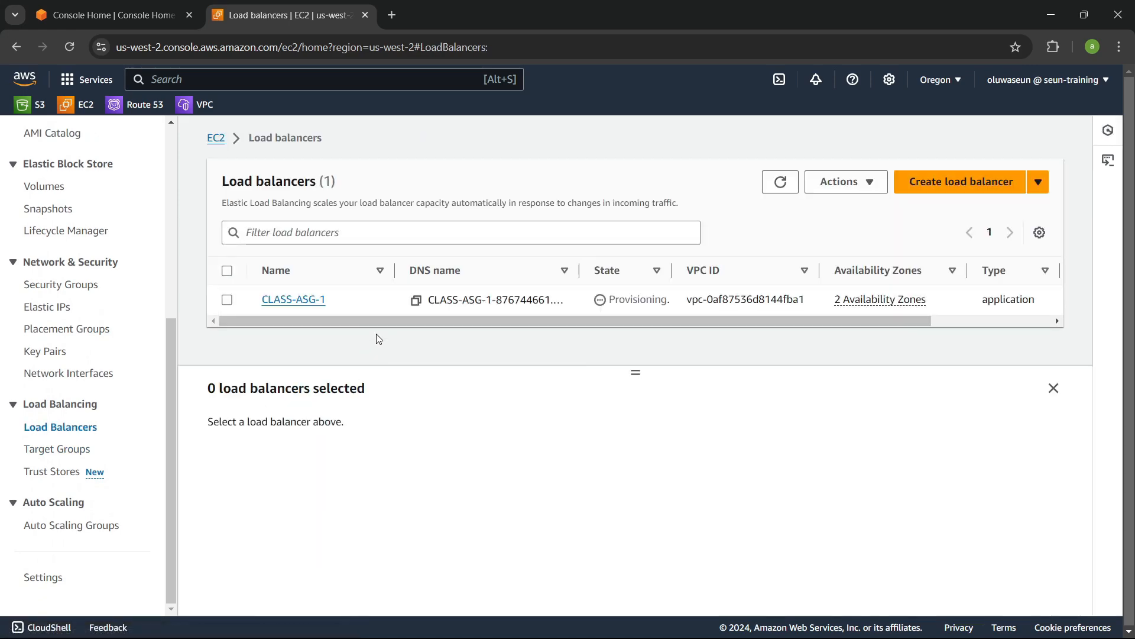
{"action": "left_click", "coordinate": [319, 300]}
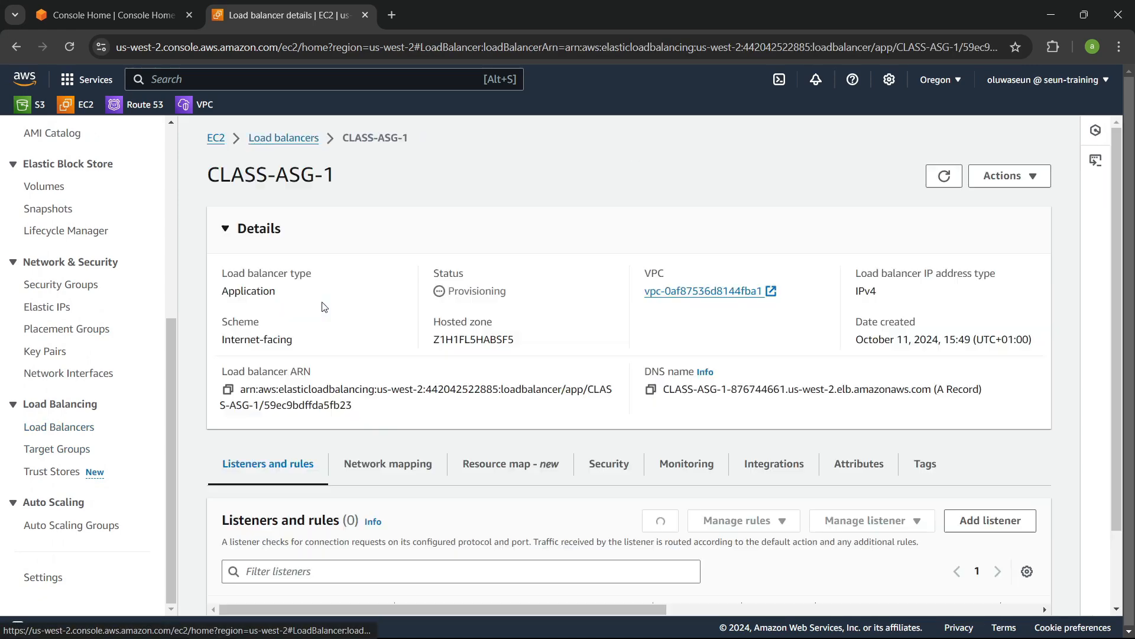
{"action": "scroll", "coordinate": [428, 330], "scroll_direction": "down", "scroll_amount": 3}
{"action": "scroll", "coordinate": [425, 330], "scroll_direction": "up", "scroll_amount": 3}
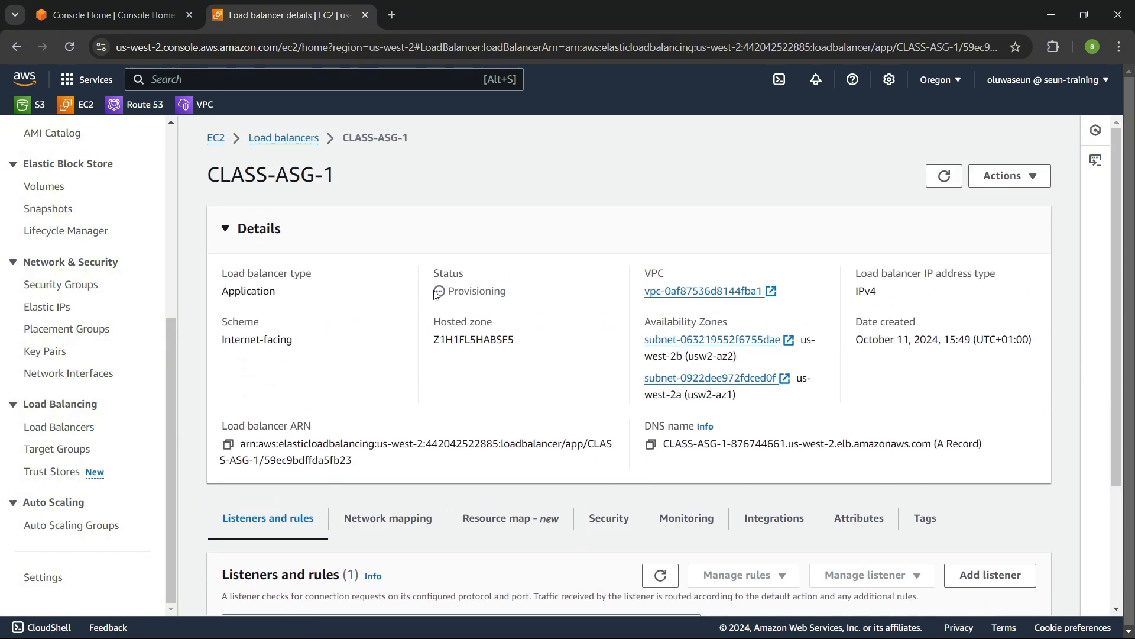
Step: Open the CLASS-ASG-1 target group to examine its registered targets, their zones and health status
{"action": "left_click", "coordinate": [60, 449]}
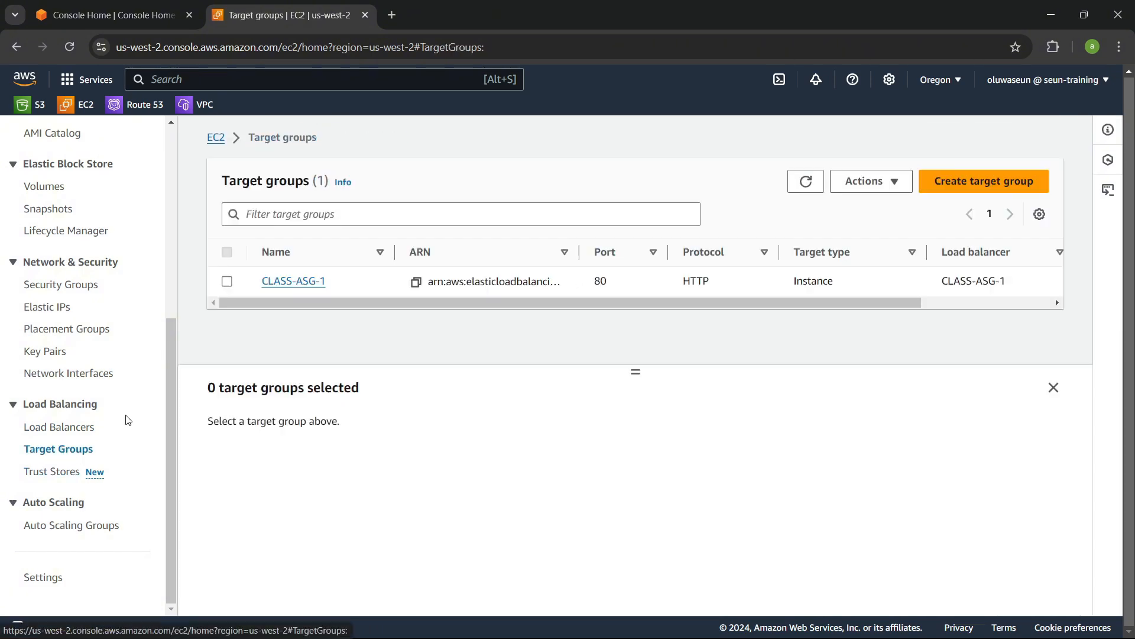
{"action": "left_click", "coordinate": [300, 286]}
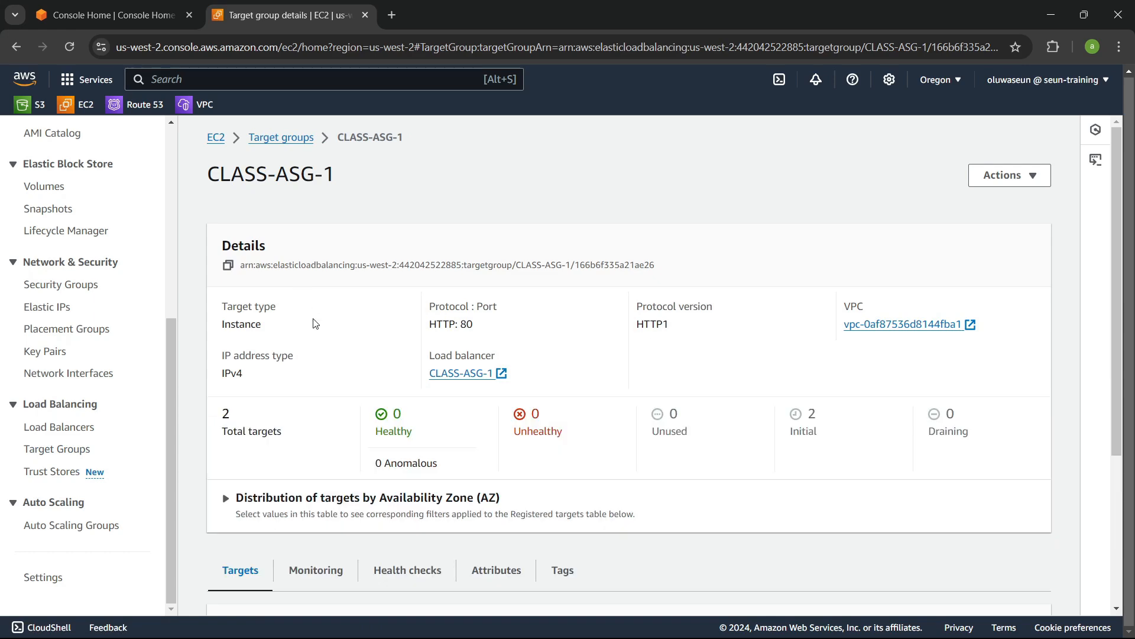
{"action": "scroll", "coordinate": [345, 327], "scroll_direction": "down", "scroll_amount": 4}
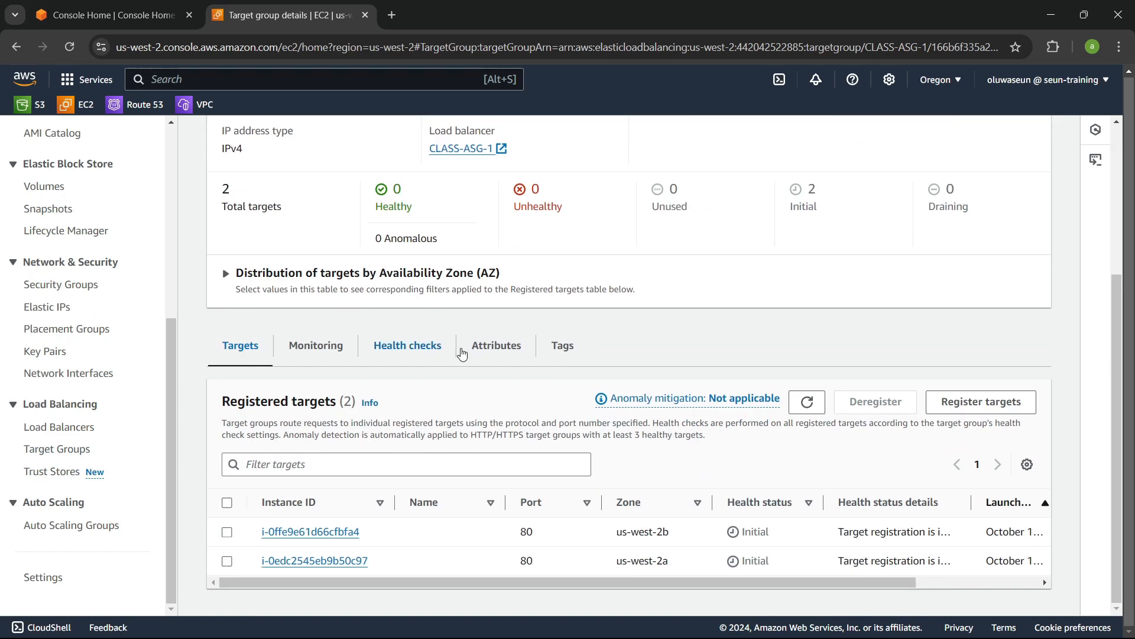
{"action": "left_click_drag", "start_coordinate": [644, 587], "coordinate": [764, 582]}
{"action": "left_click_drag", "start_coordinate": [827, 498], "coordinate": [906, 491]}
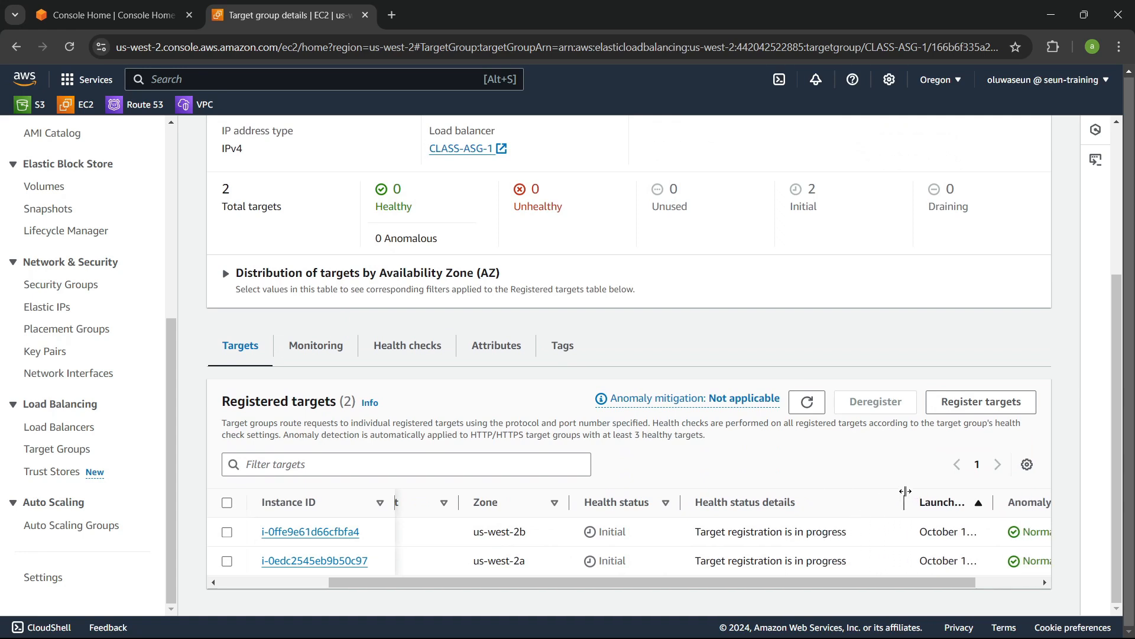
{"action": "left_click_drag", "start_coordinate": [837, 586], "coordinate": [514, 583]}
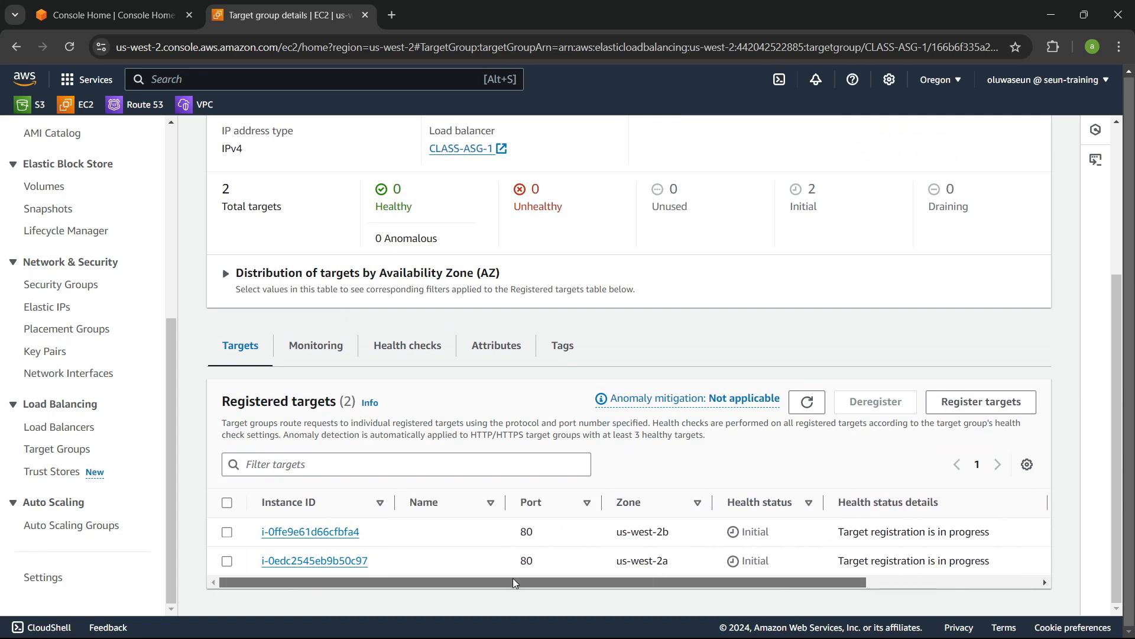
{"action": "scroll", "coordinate": [152, 396], "scroll_direction": "up", "scroll_amount": 1}
{"action": "scroll", "coordinate": [152, 397], "scroll_direction": "up", "scroll_amount": 5}
Step: Inspect the running instances and the first instance's security groups and inbound rules
{"action": "left_click", "coordinate": [48, 236]}
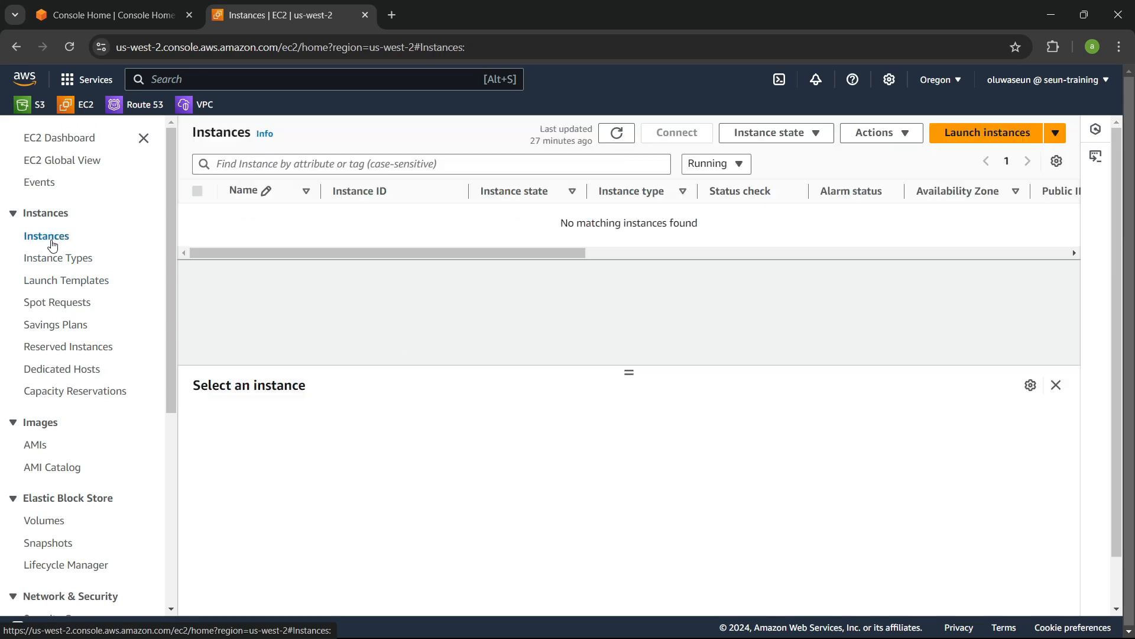
{"action": "left_click", "coordinate": [629, 140]}
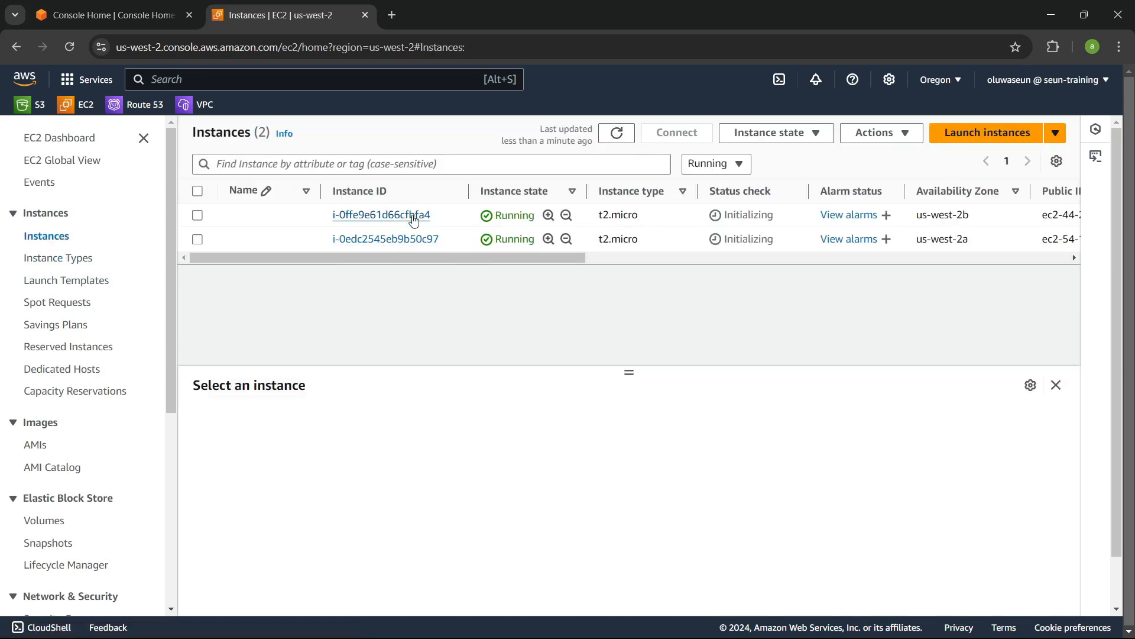
{"action": "left_click_drag", "start_coordinate": [404, 257], "coordinate": [485, 257]}
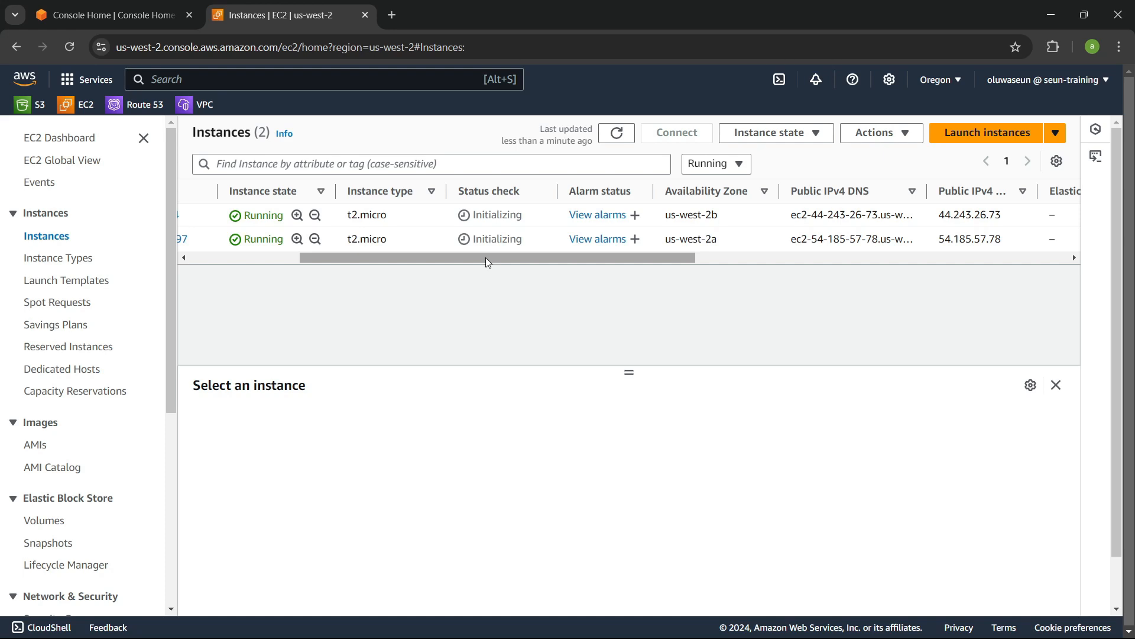
{"action": "left_click_drag", "start_coordinate": [485, 258], "coordinate": [316, 257]}
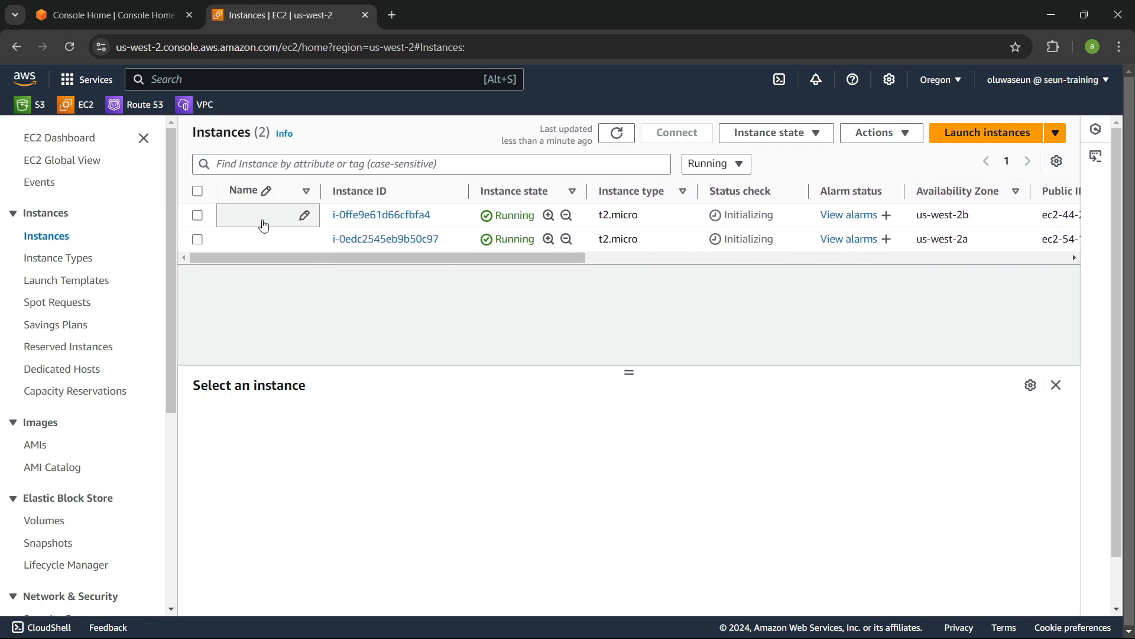
{"action": "left_click", "coordinate": [207, 222]}
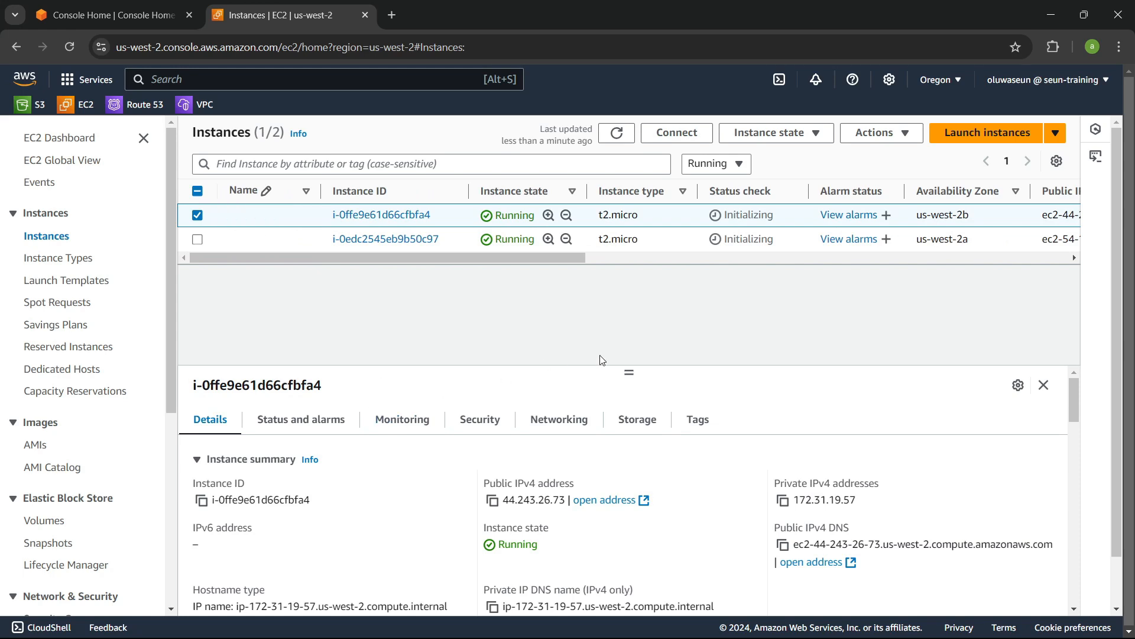
{"action": "left_click_drag", "start_coordinate": [629, 372], "coordinate": [629, 307]}
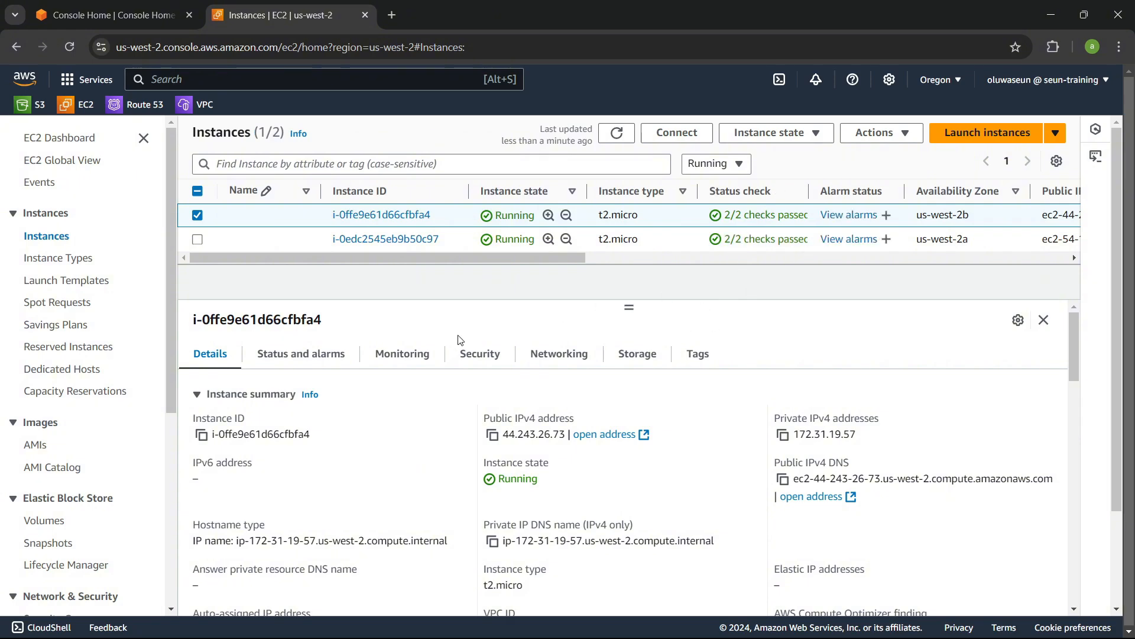
{"action": "left_click", "coordinate": [480, 355]}
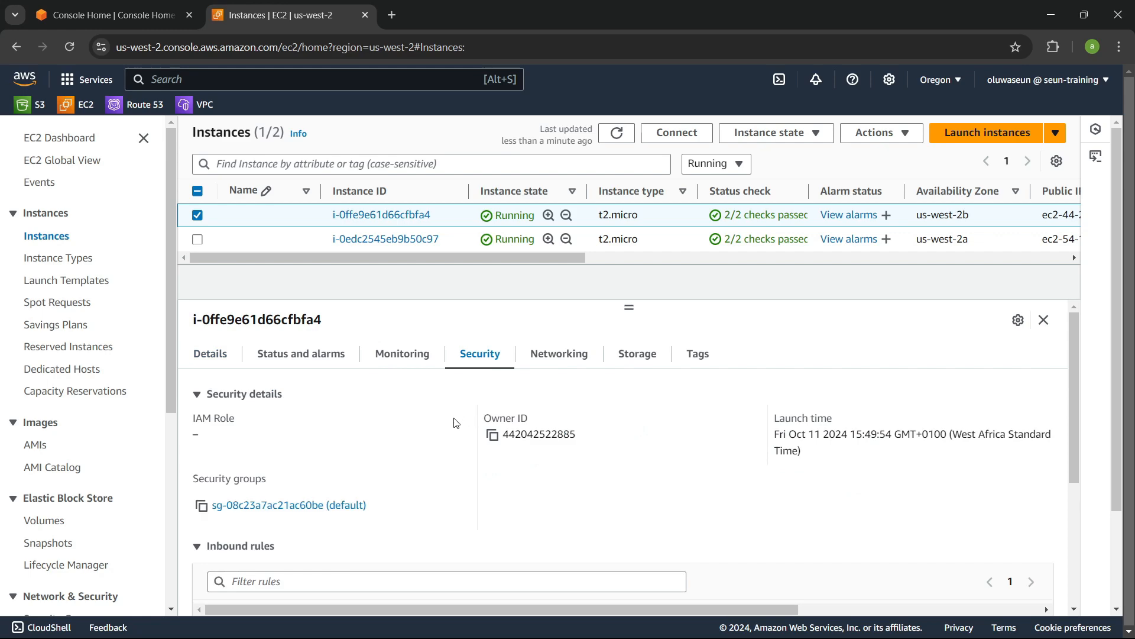
{"action": "scroll", "coordinate": [318, 441], "scroll_direction": "down", "scroll_amount": 2}
{"action": "scroll", "coordinate": [340, 437], "scroll_direction": "down", "scroll_amount": 3}
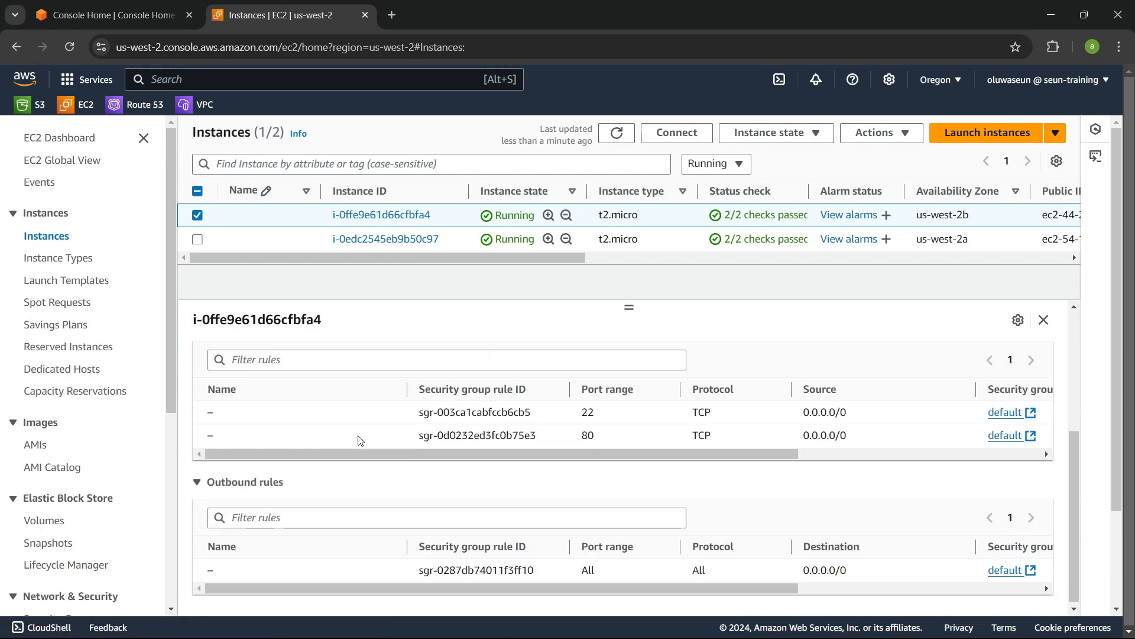
{"action": "scroll", "coordinate": [363, 441], "scroll_direction": "up", "scroll_amount": 5}
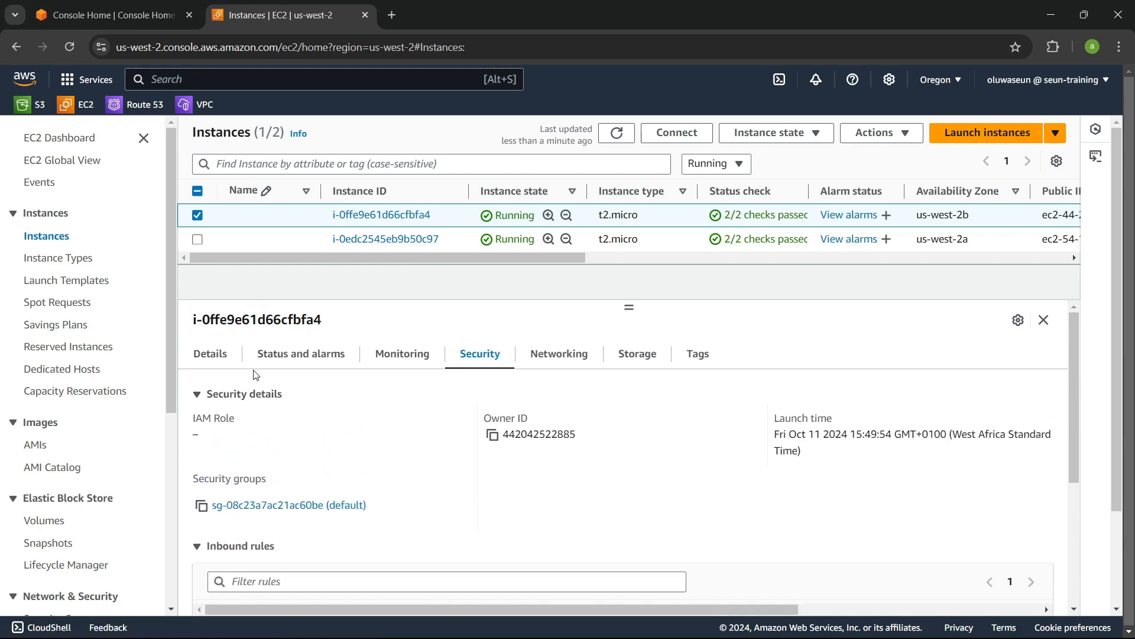
{"action": "left_click", "coordinate": [195, 356]}
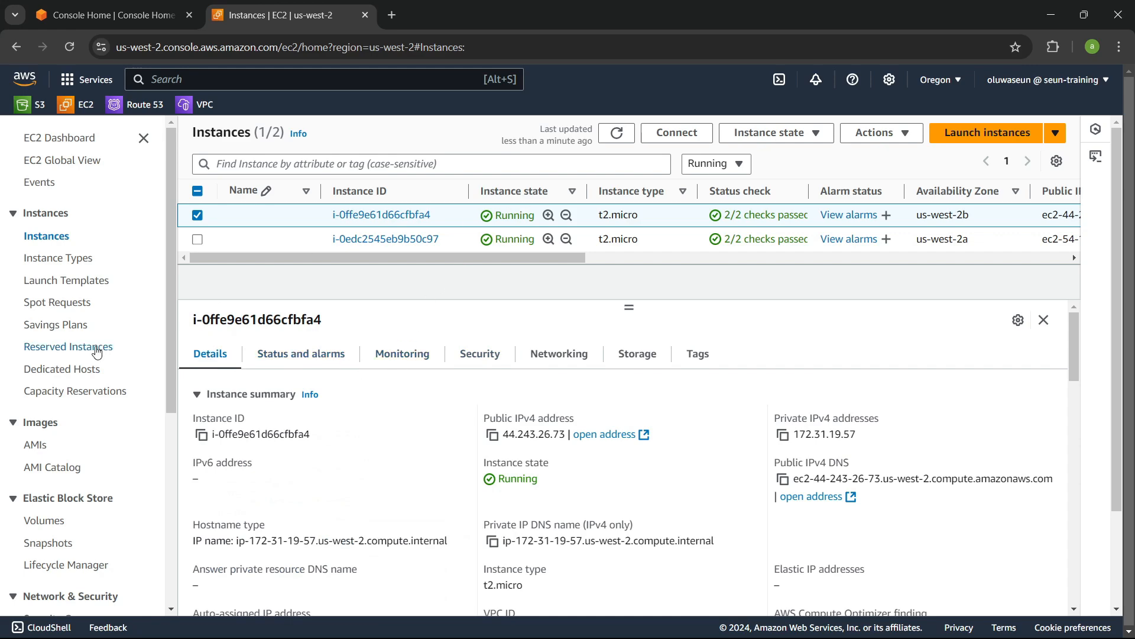
Step: Reopen the CLASS-ASG-1 target group and refresh its registered targets to check their health status
{"action": "scroll", "coordinate": [95, 367], "scroll_direction": "down", "scroll_amount": 5}
{"action": "left_click", "coordinate": [77, 426]}
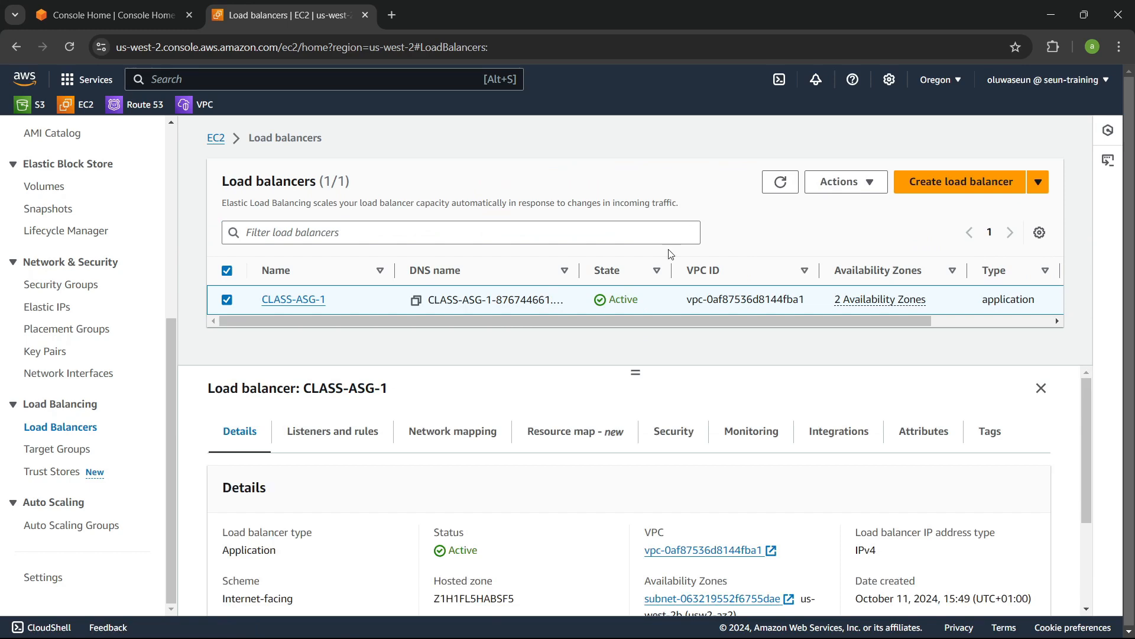
{"action": "left_click", "coordinate": [50, 450]}
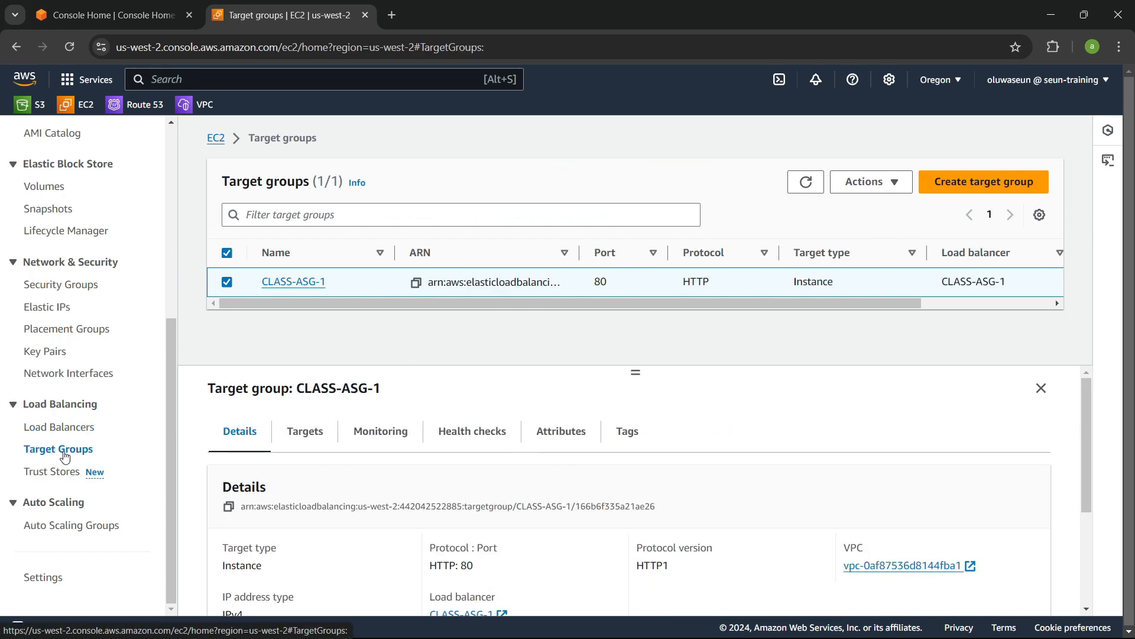
{"action": "left_click", "coordinate": [295, 282]}
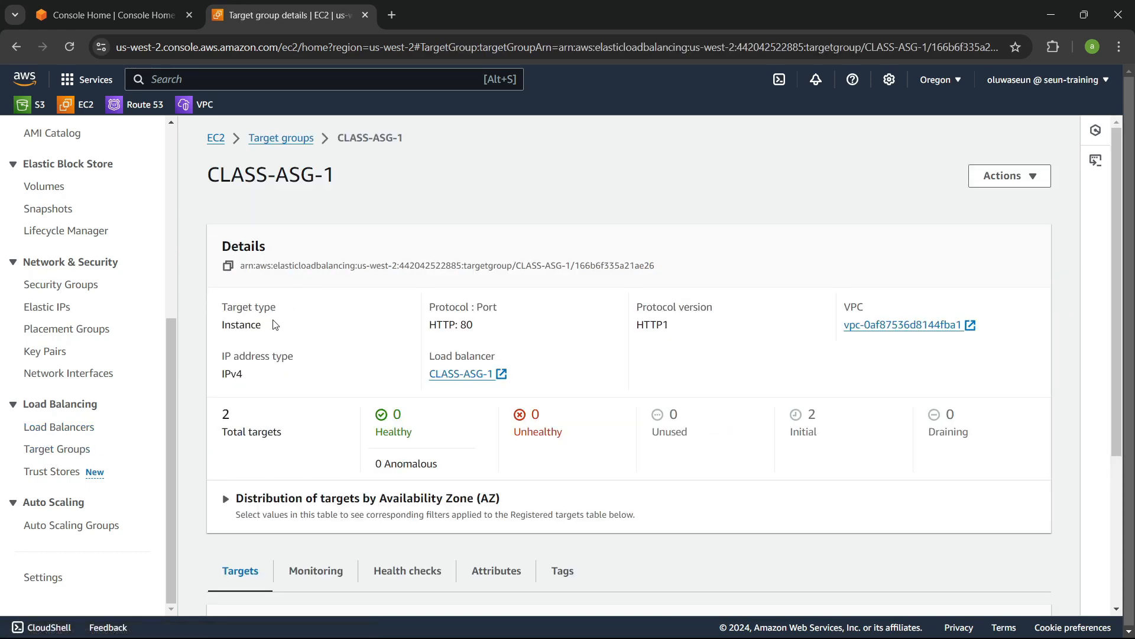
{"action": "scroll", "coordinate": [485, 343], "scroll_direction": "down", "scroll_amount": 4}
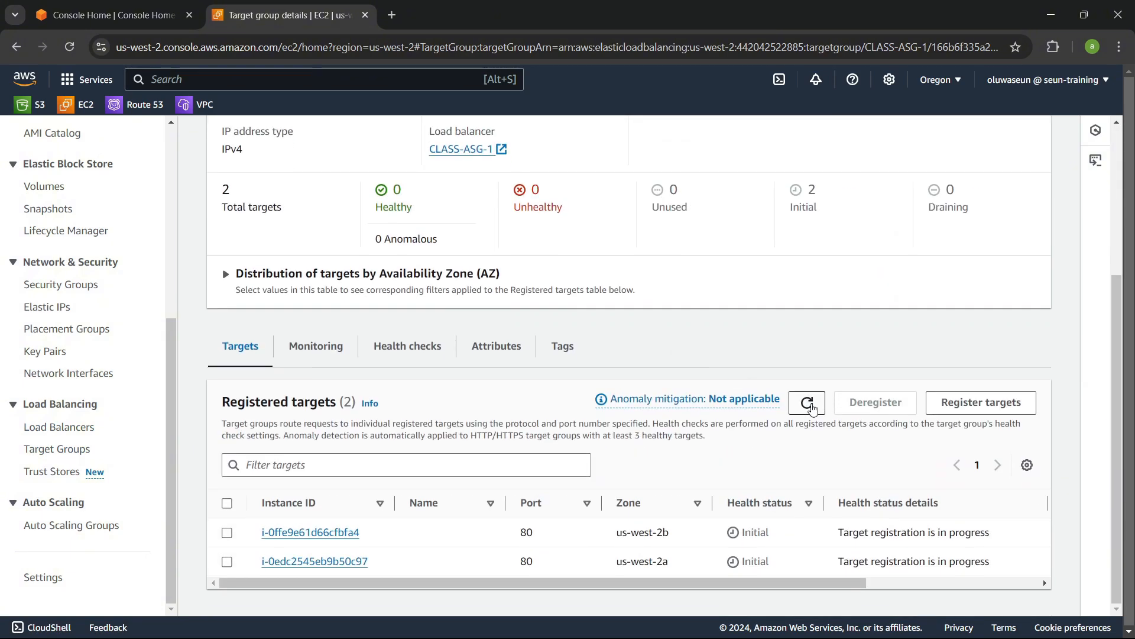
{"action": "left_click", "coordinate": [809, 411]}
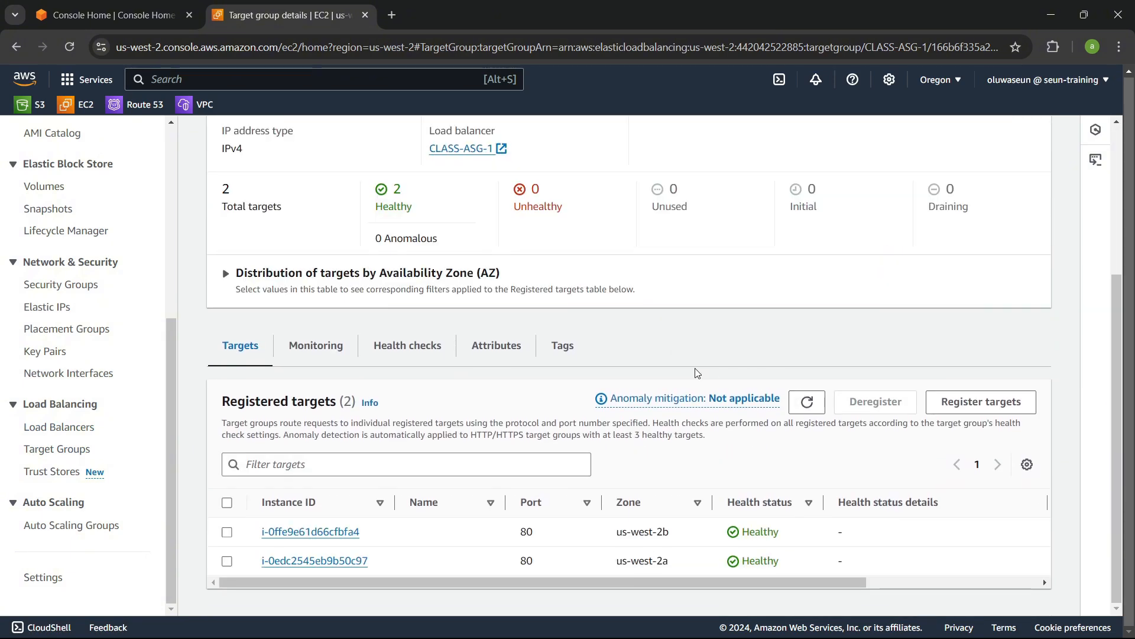
{"action": "mouse_move", "coordinate": [598, 585]}
{"action": "left_mouse_down"}
{"action": "mouse_move", "coordinate": [822, 581]}
{"action": "mouse_move", "coordinate": [515, 587]}
{"action": "left_mouse_up"}
{"action": "scroll", "coordinate": [648, 516], "scroll_direction": "up", "scroll_amount": 4}
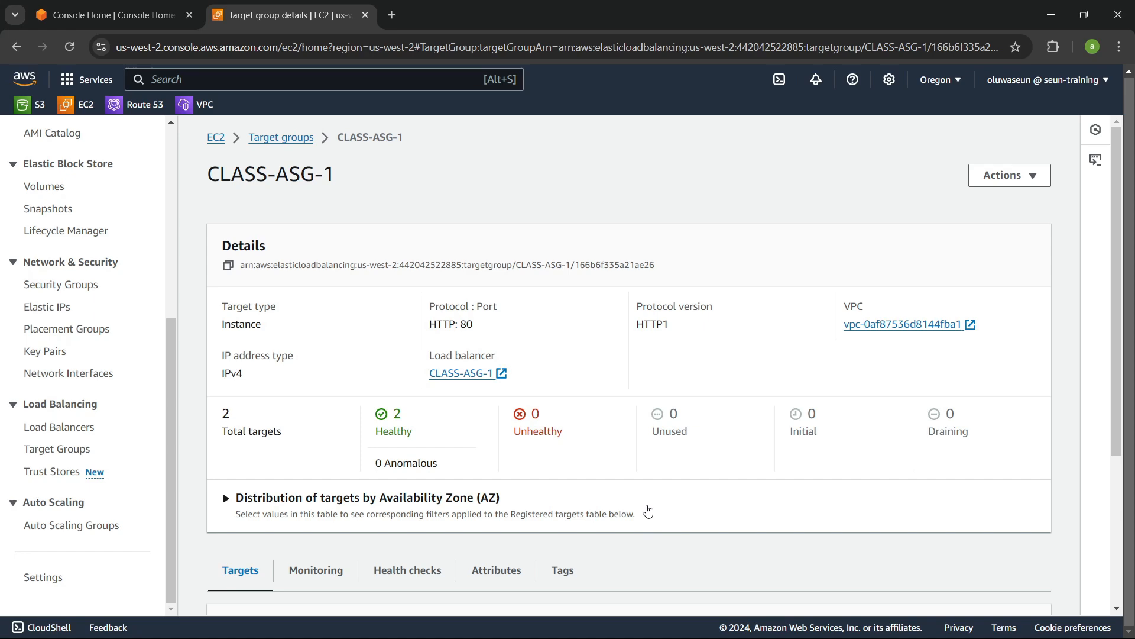
{"action": "scroll", "coordinate": [649, 517], "scroll_direction": "down", "scroll_amount": 3}
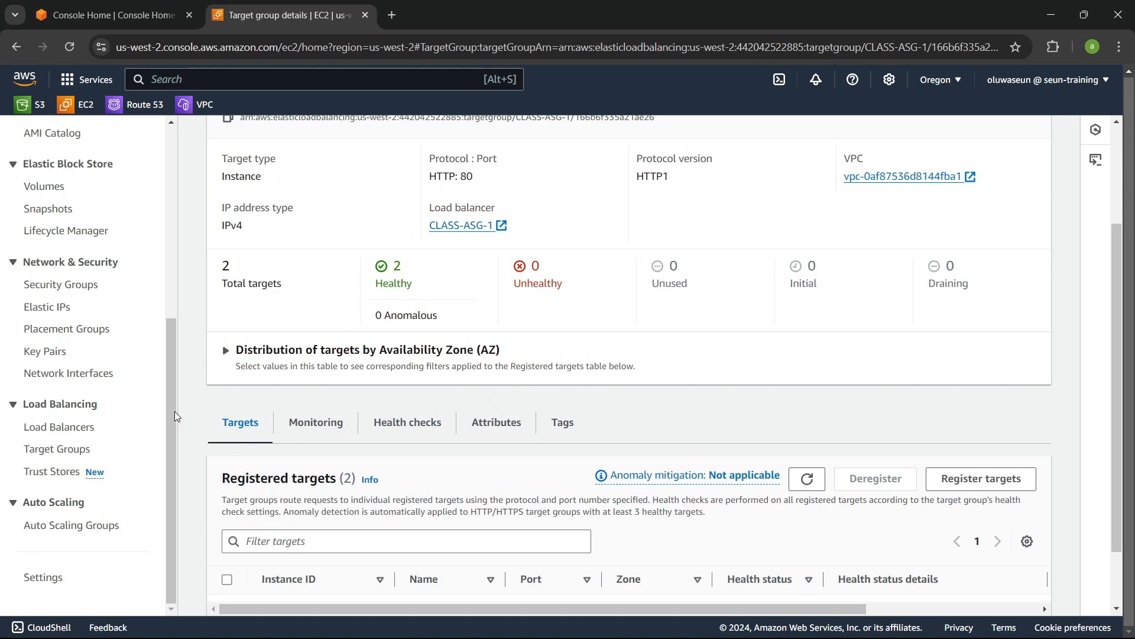
Step: Copy the CLASS-ASG-1 load balancer's DNS name and open it in a new browser tab
{"action": "left_click", "coordinate": [68, 428]}
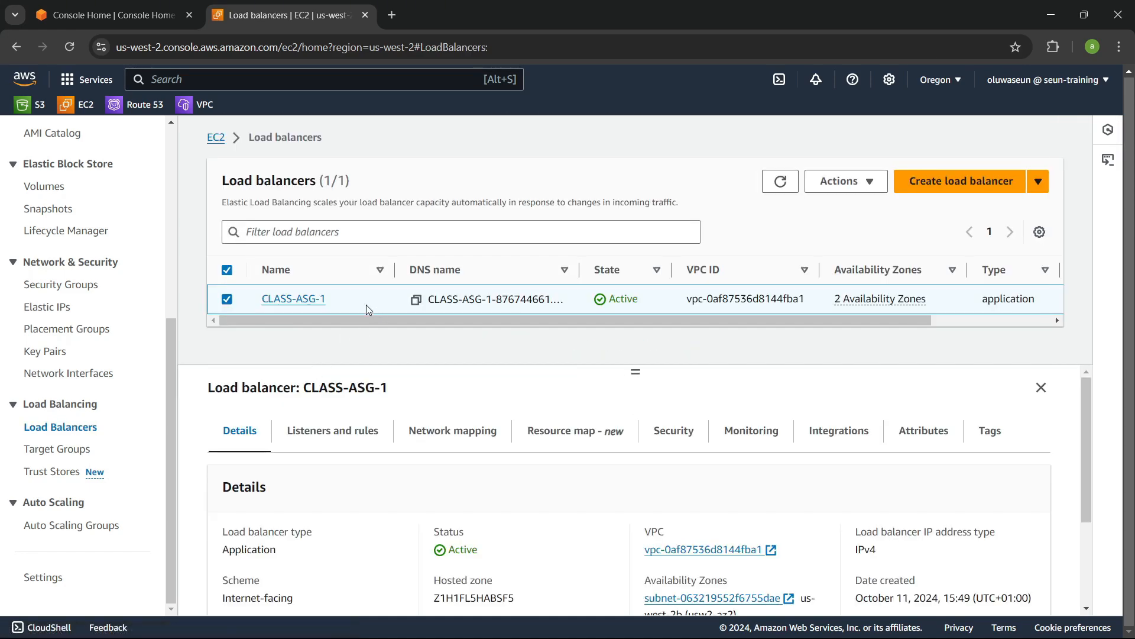
{"action": "left_click", "coordinate": [299, 300]}
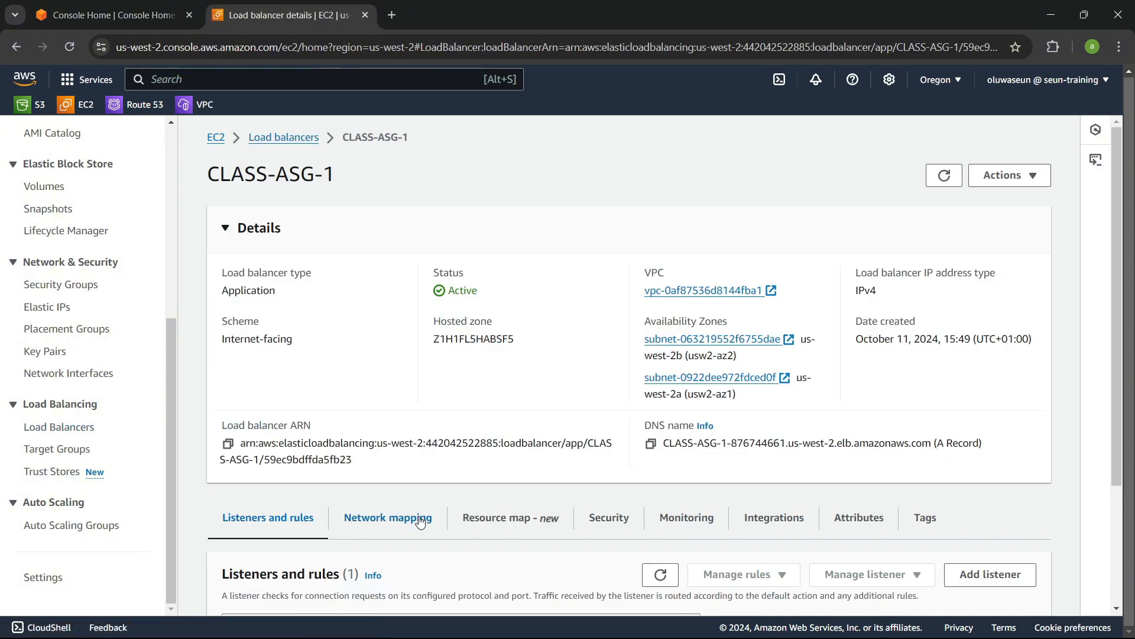
{"action": "left_click", "coordinate": [651, 445]}
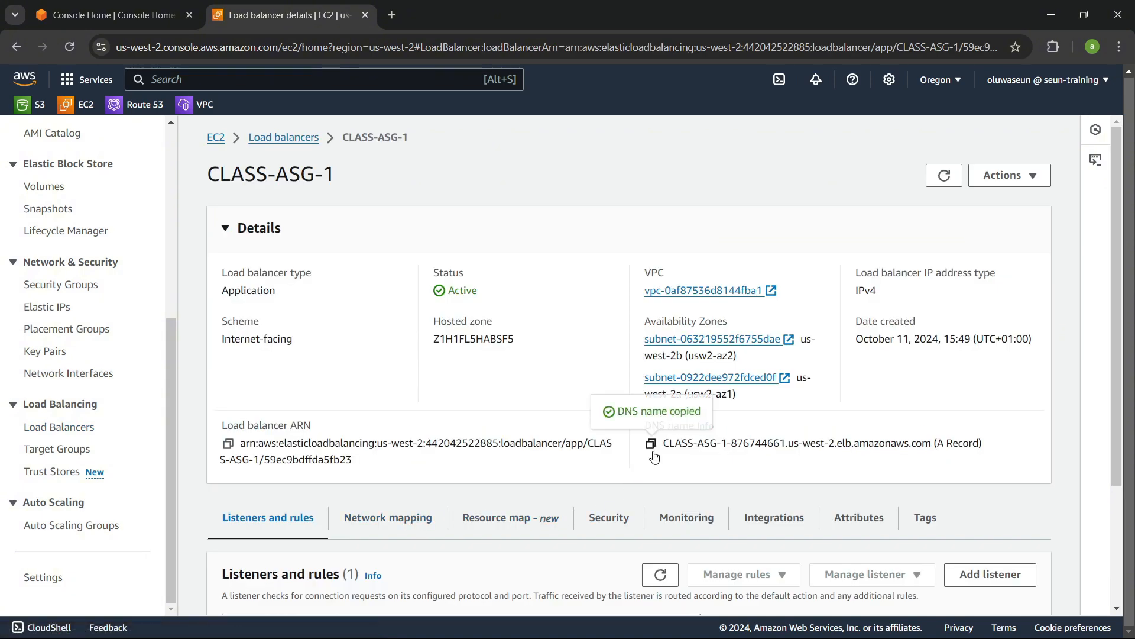
{"action": "left_click", "coordinate": [391, 24]}
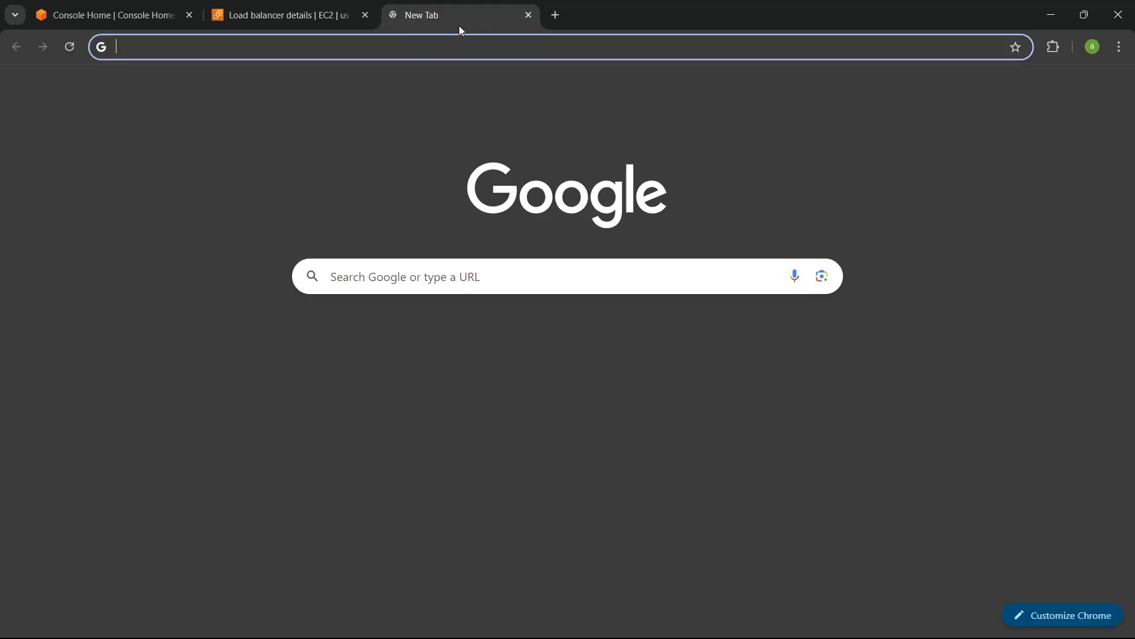
{"action": "key", "text": "ctrl+v"}
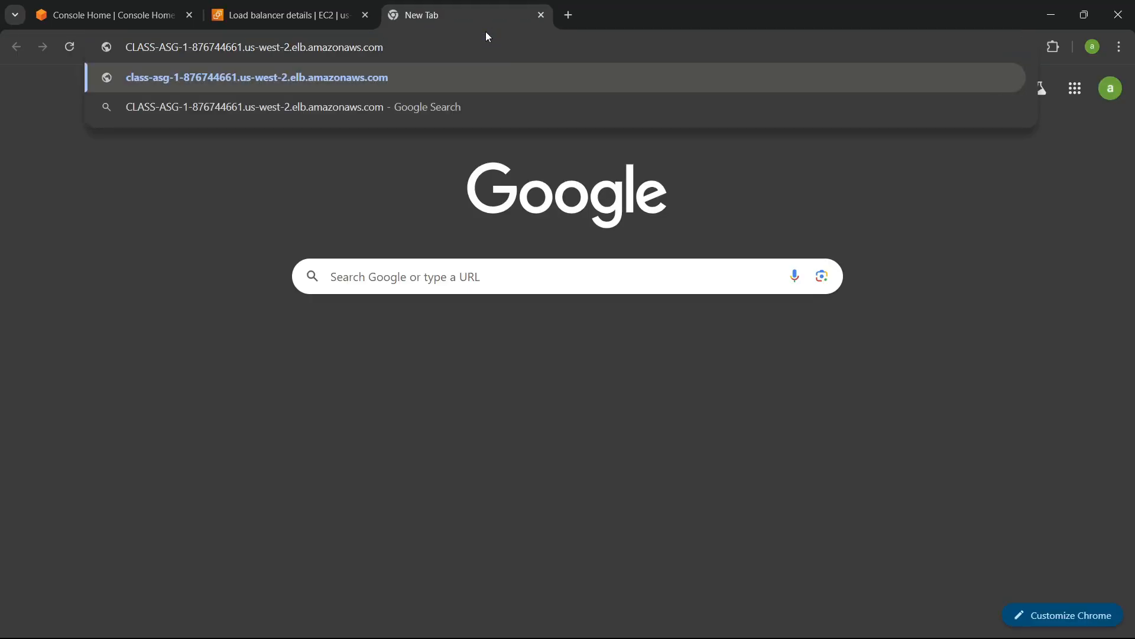
{"action": "key", "text": "Return"}
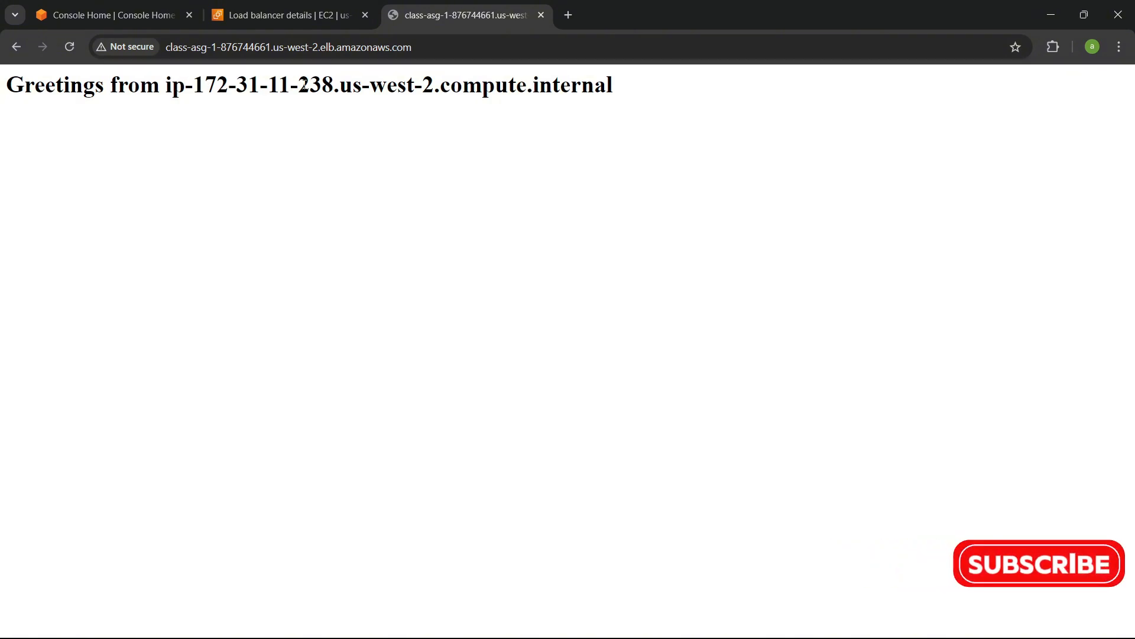
Step: Compare the host named on the web page with the private IPv4 addresses of the group's instances
{"action": "left_click_drag", "start_coordinate": [297, 85], "coordinate": [342, 85]}
{"action": "left_click", "coordinate": [239, 7]}
{"action": "left_click", "coordinate": [148, 9]}
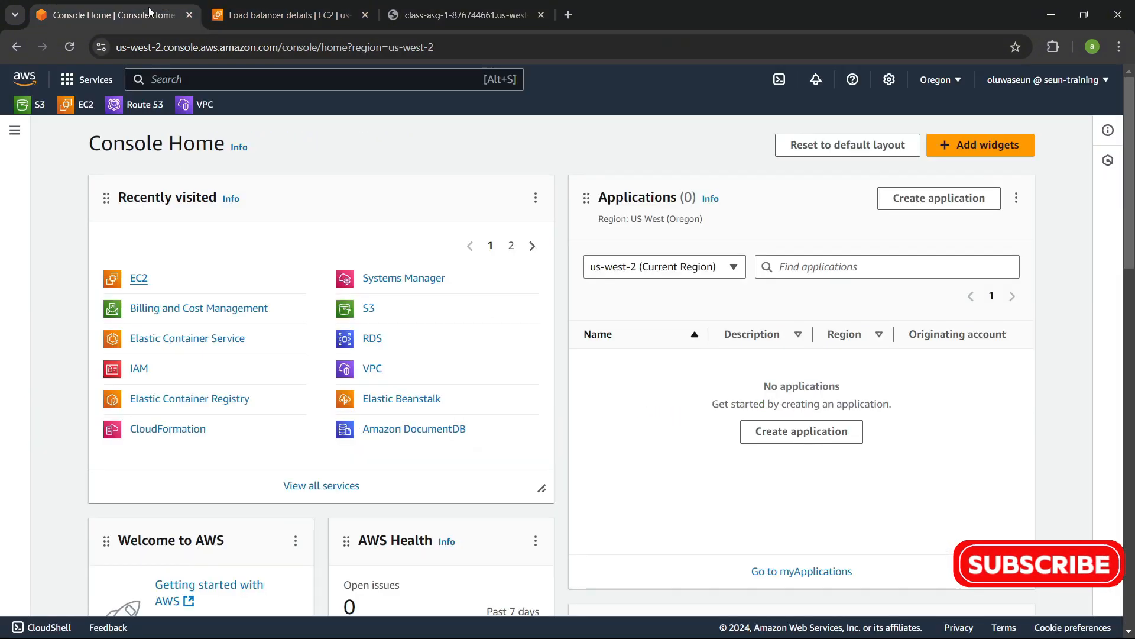
{"action": "left_click", "coordinate": [248, 6]}
{"action": "scroll", "coordinate": [54, 277], "scroll_direction": "up", "scroll_amount": 2}
{"action": "scroll", "coordinate": [53, 278], "scroll_direction": "up", "scroll_amount": 3}
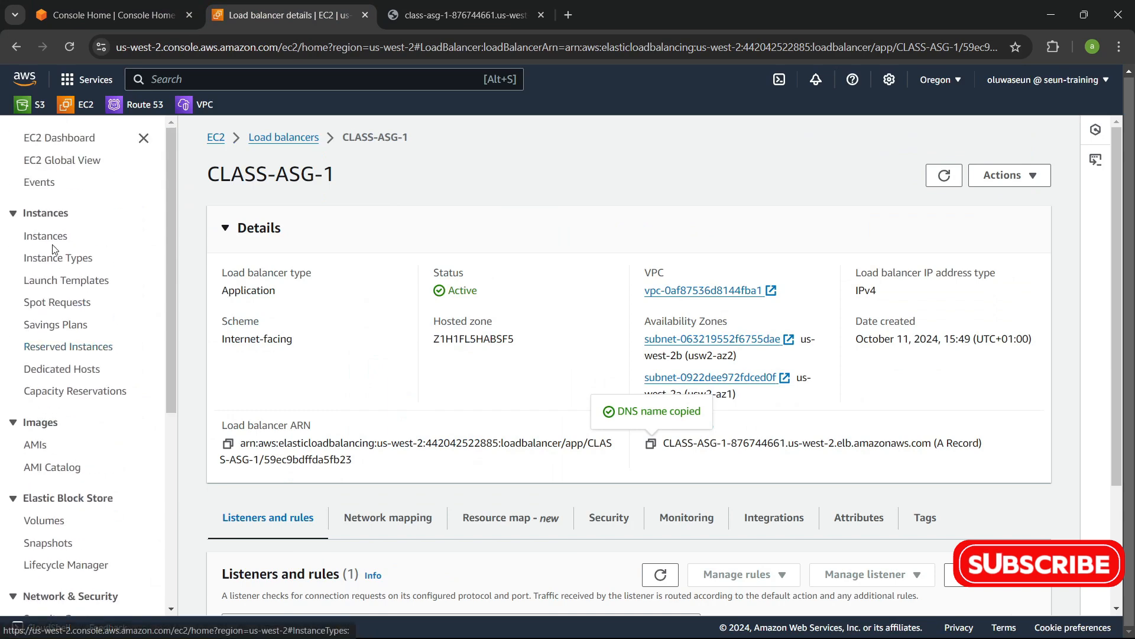
{"action": "left_click", "coordinate": [47, 235]}
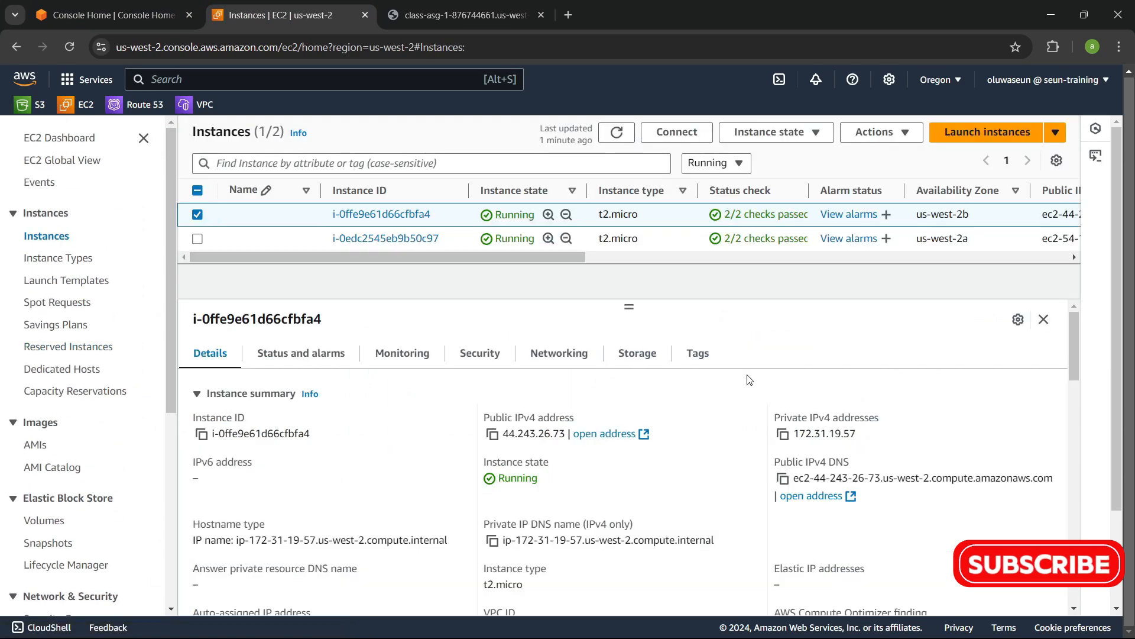
{"action": "left_click", "coordinate": [197, 214]}
{"action": "left_click", "coordinate": [198, 238]}
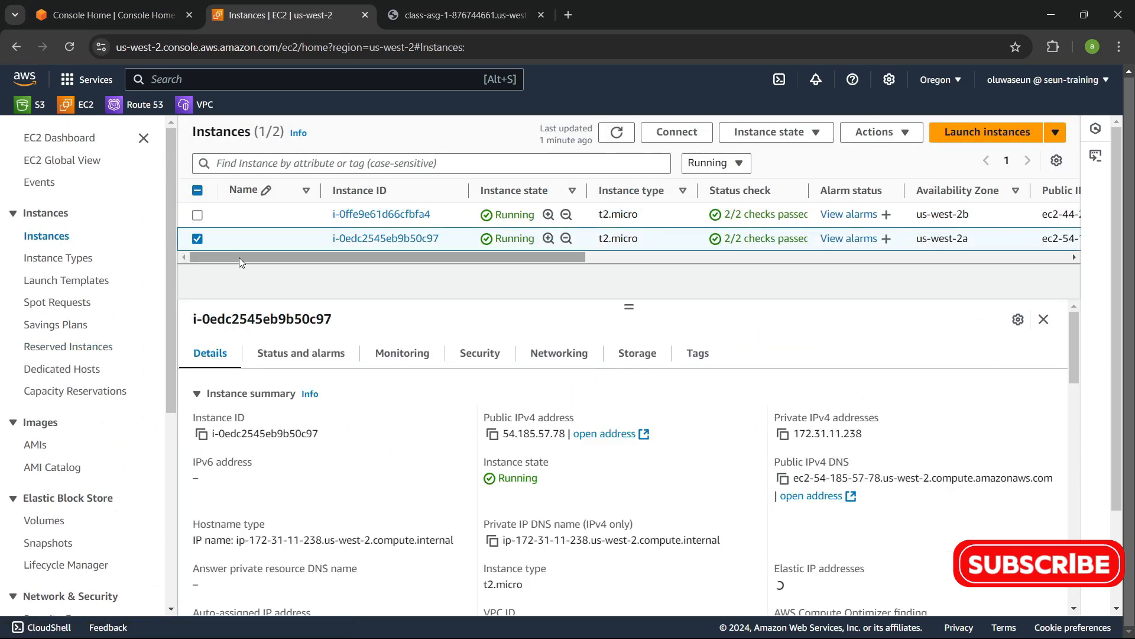
{"action": "left_click_drag", "start_coordinate": [829, 433], "coordinate": [861, 432]}
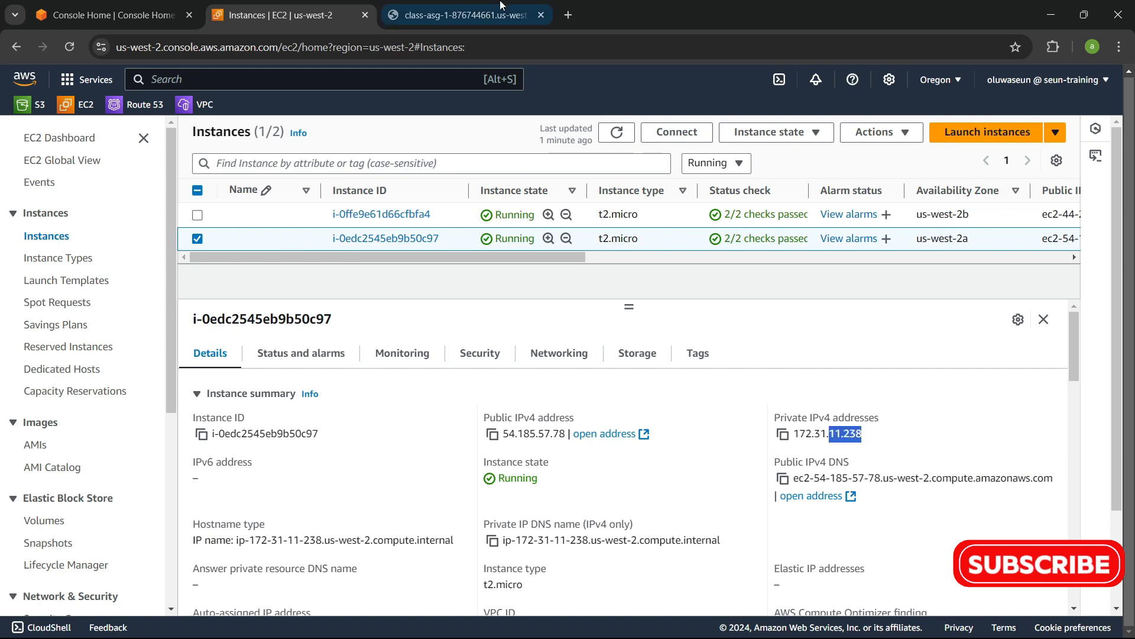
{"action": "left_click", "coordinate": [461, 15]}
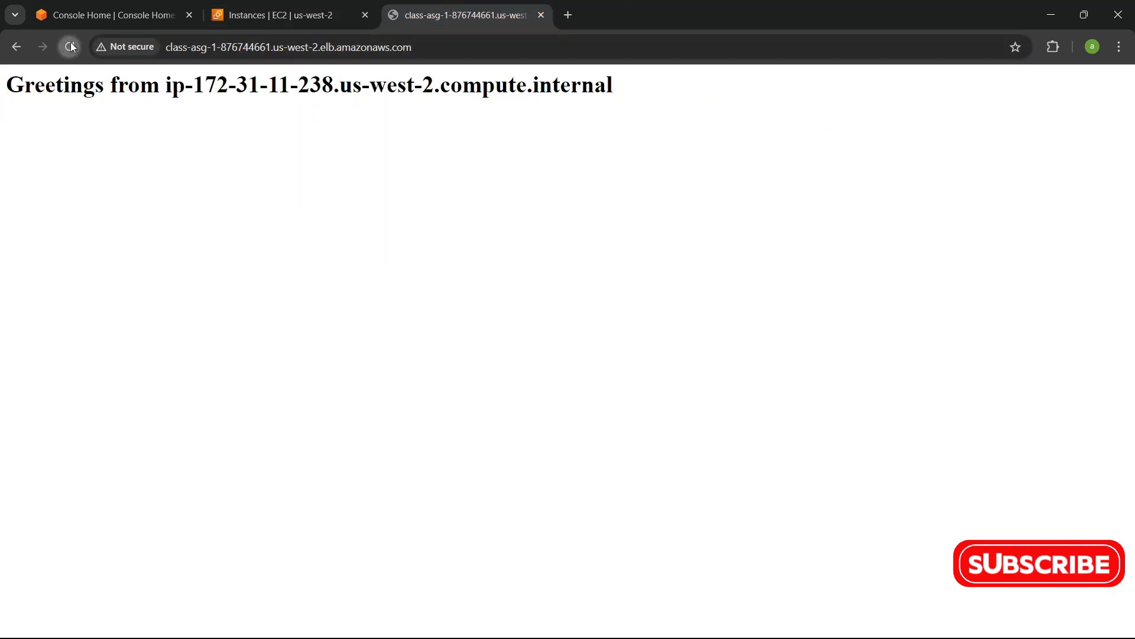